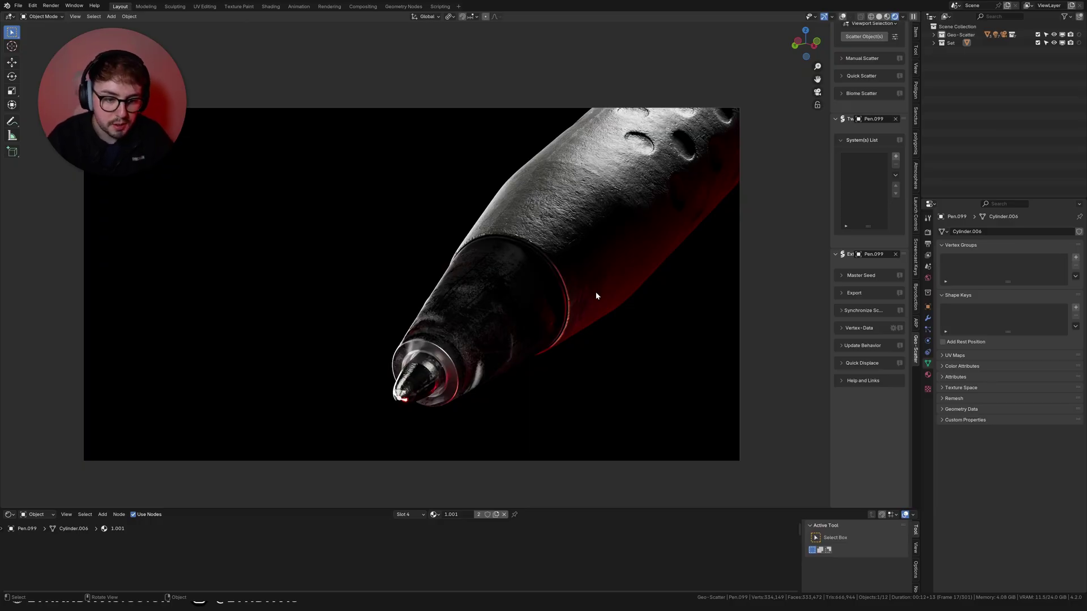
key("KP_0")
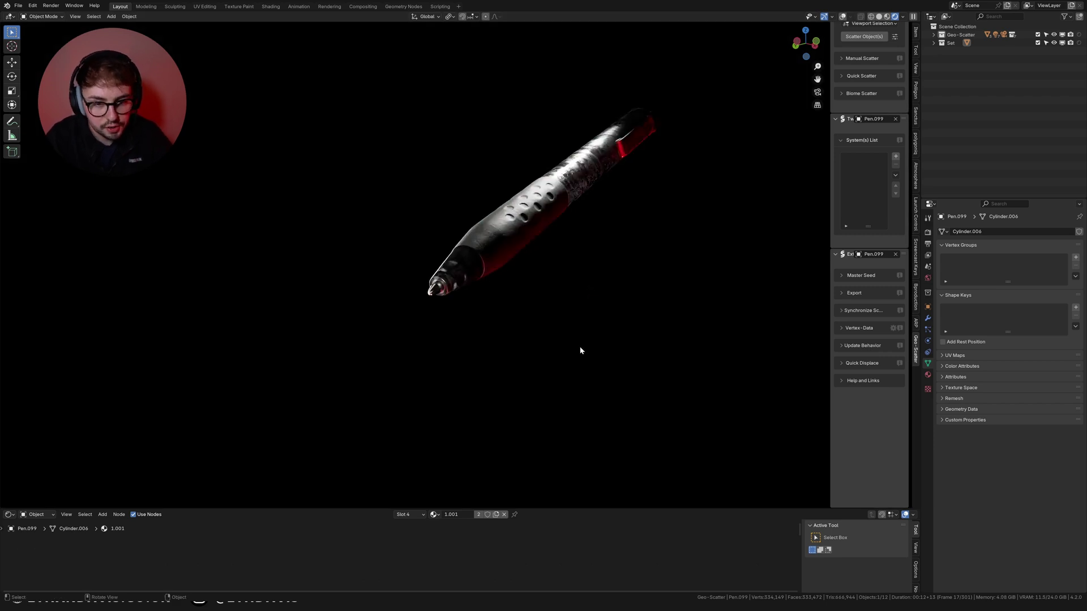
scroll(579, 351, "up", 3)
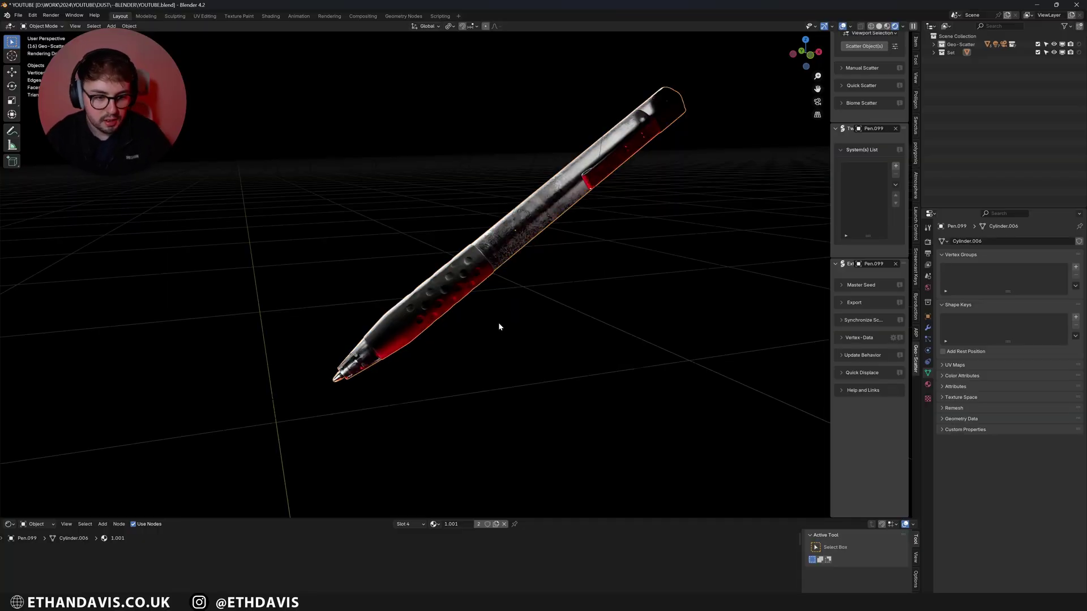
Make the pen's front grip material 2.004 active by picking one of its faces in camera view, and enlarge the node editor.
key("KP_0")
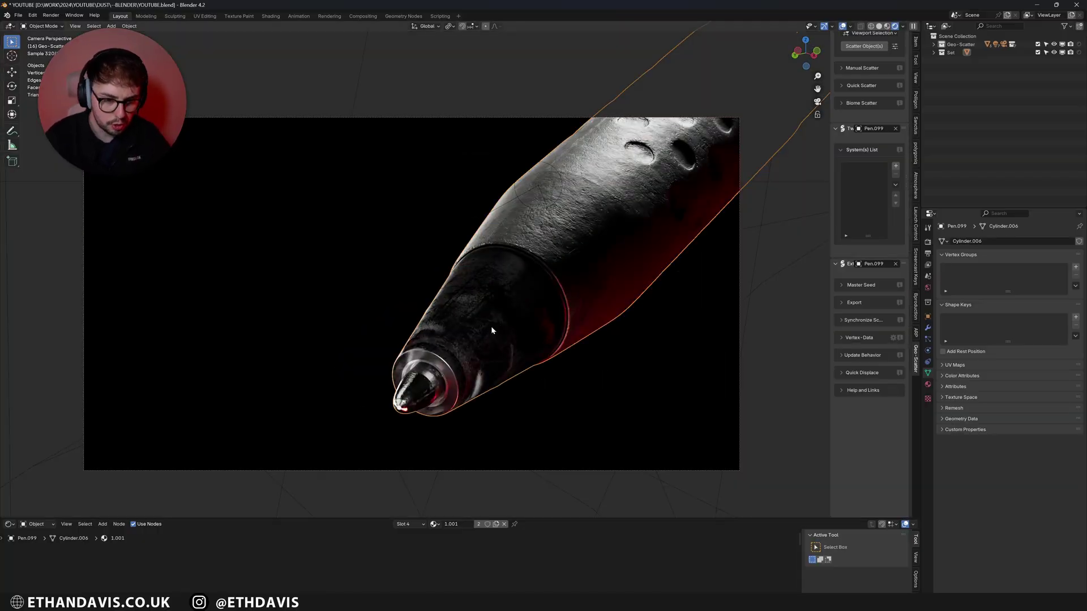
key("Home")
key("Tab")
left_click(518, 317)
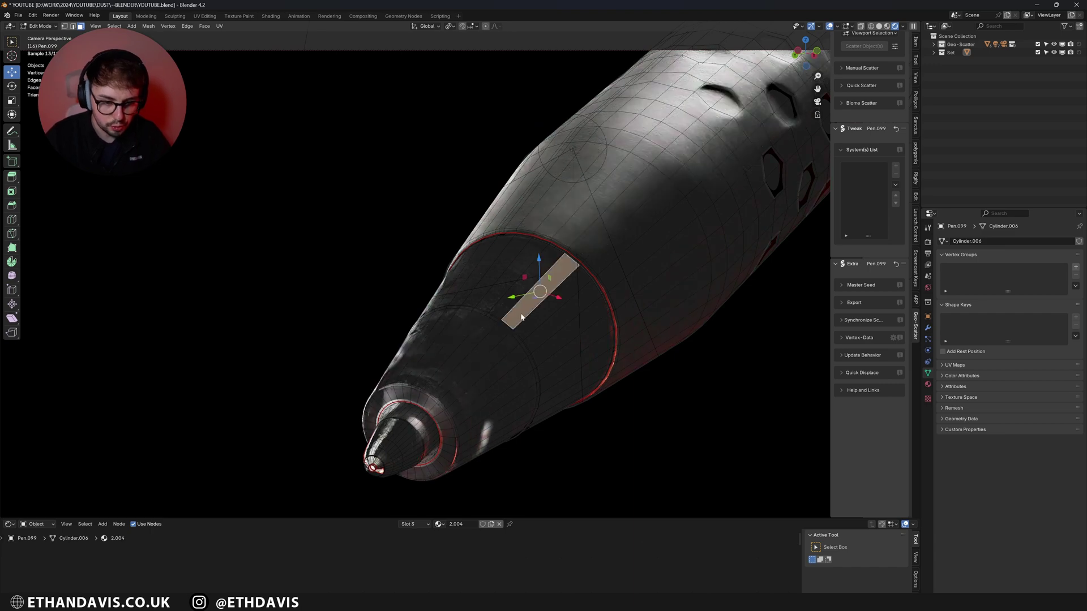
key("Tab")
scroll(546, 487, "down", 4)
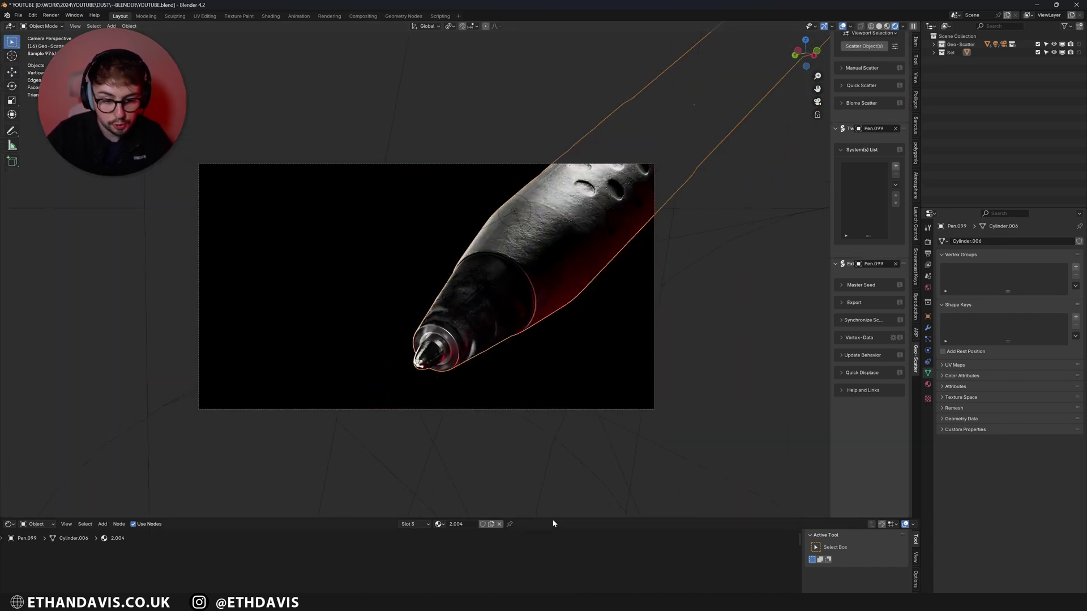
left_click_drag(553, 524, 577, 333)
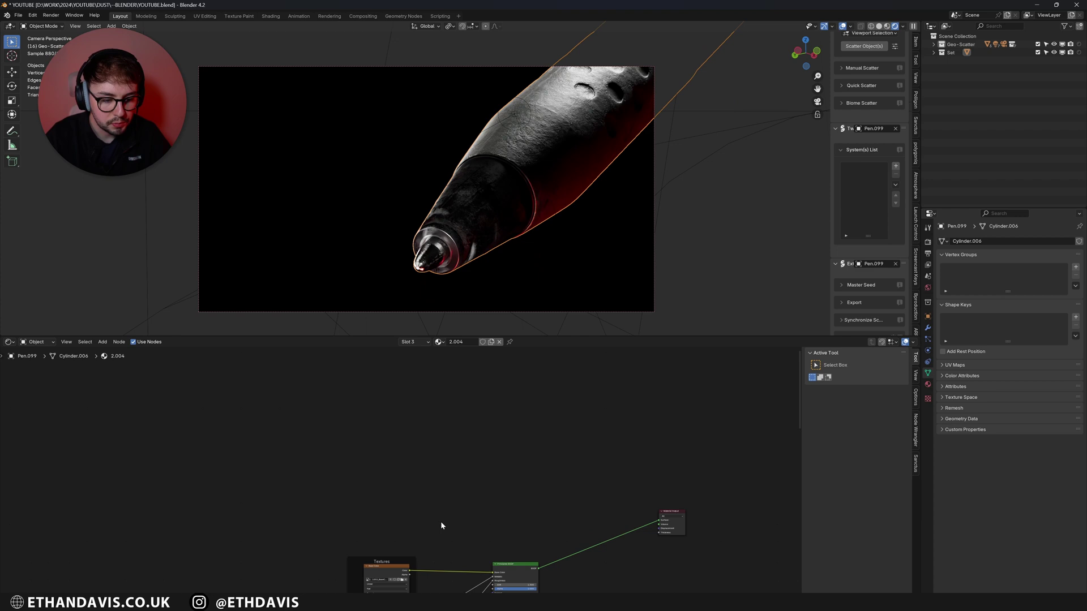
Add an Image Texture node using dust.png and place it in the empty area above the existing texture nodes.
key("shift+a")
type("image")
key("Return")
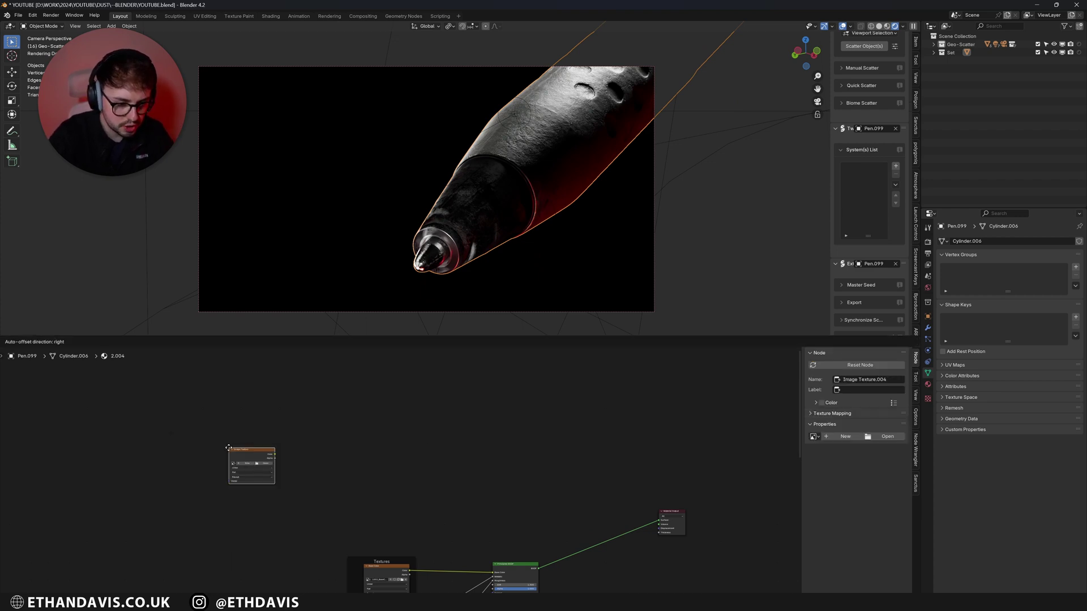
left_click(228, 448)
scroll(399, 476, "up", 2)
left_click(153, 457)
type("d")
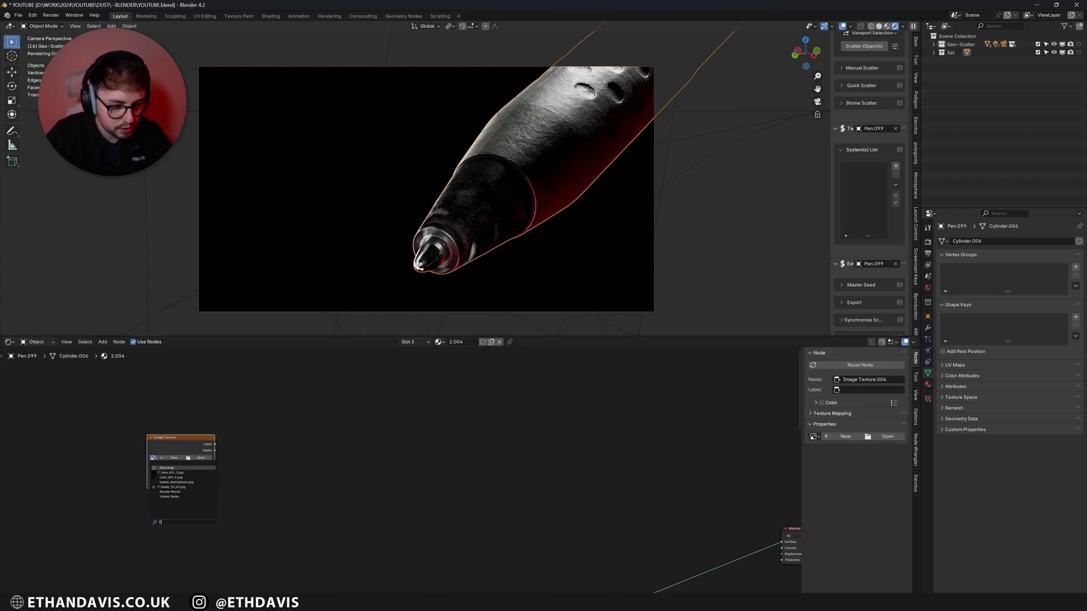
left_click(166, 468)
left_click_drag(190, 438, 288, 472)
scroll(292, 472, "up", 2)
scroll(299, 474, "down", 3)
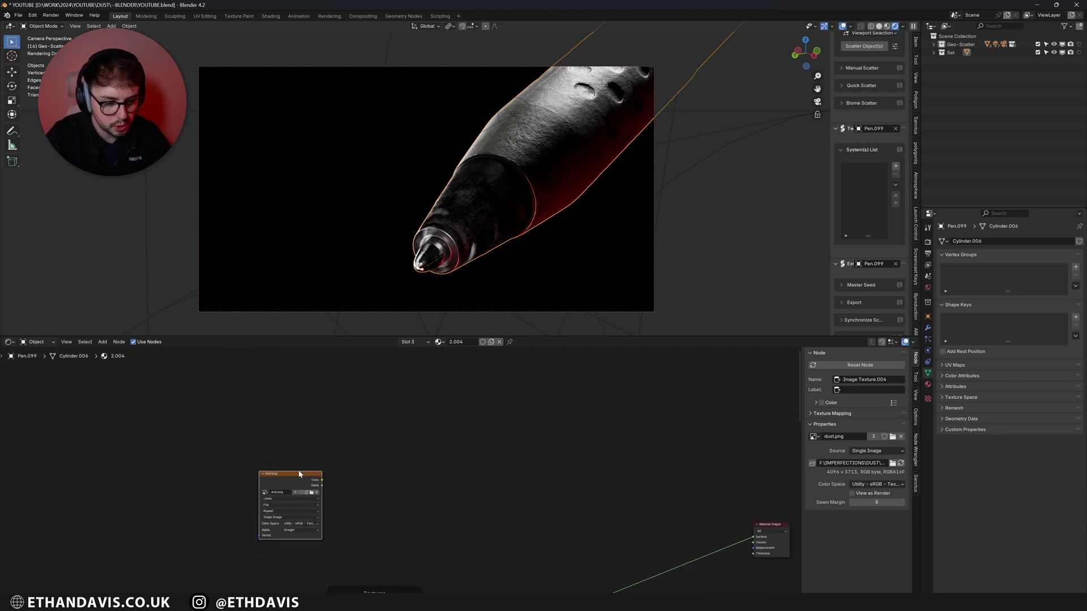
Add a Geometry node beside the dust.png texture node.
key("shift+a")
left_click(367, 428)
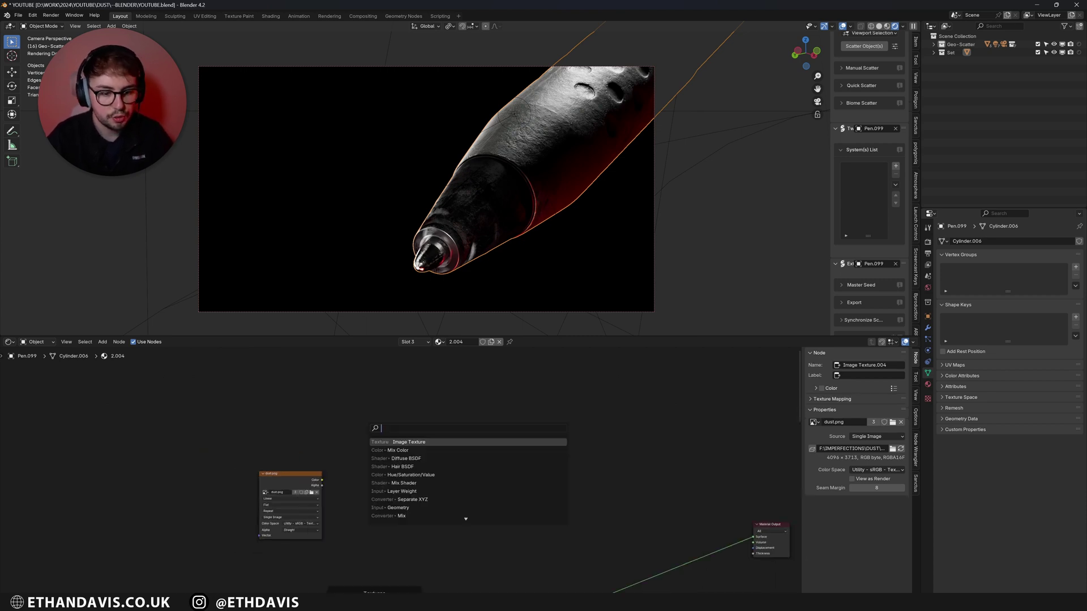
type("geo")
key("Return")
left_click(367, 427)
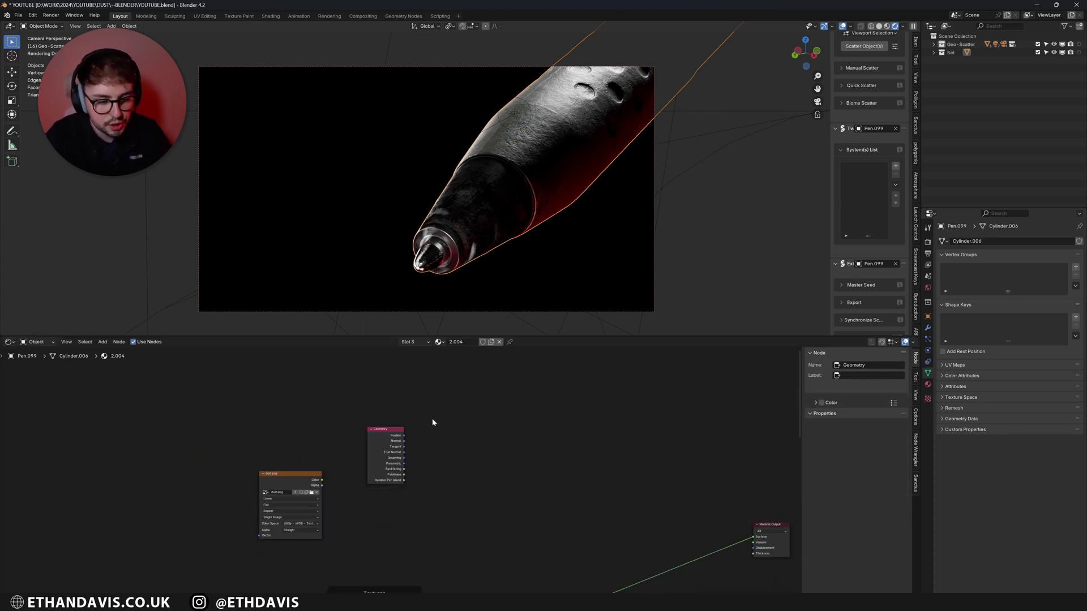
Add a Separate XYZ node and connect the Geometry node's Normal output to its Vector input.
key("shift+a")
type("SEP")
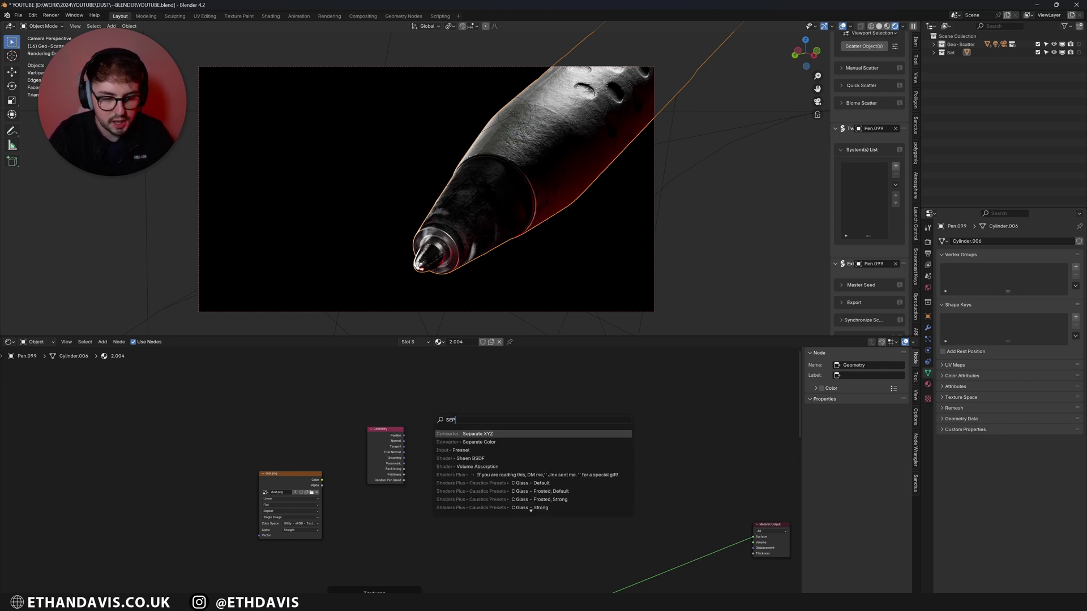
key("Return")
left_click(432, 418)
scroll(433, 418, "up", 2)
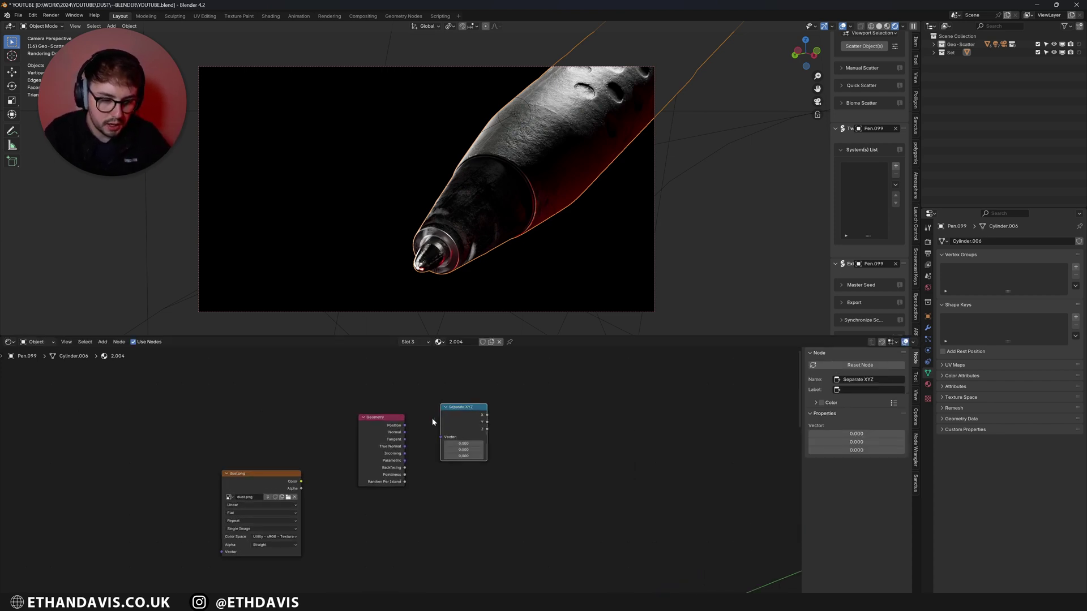
left_click_drag(406, 428, 452, 430)
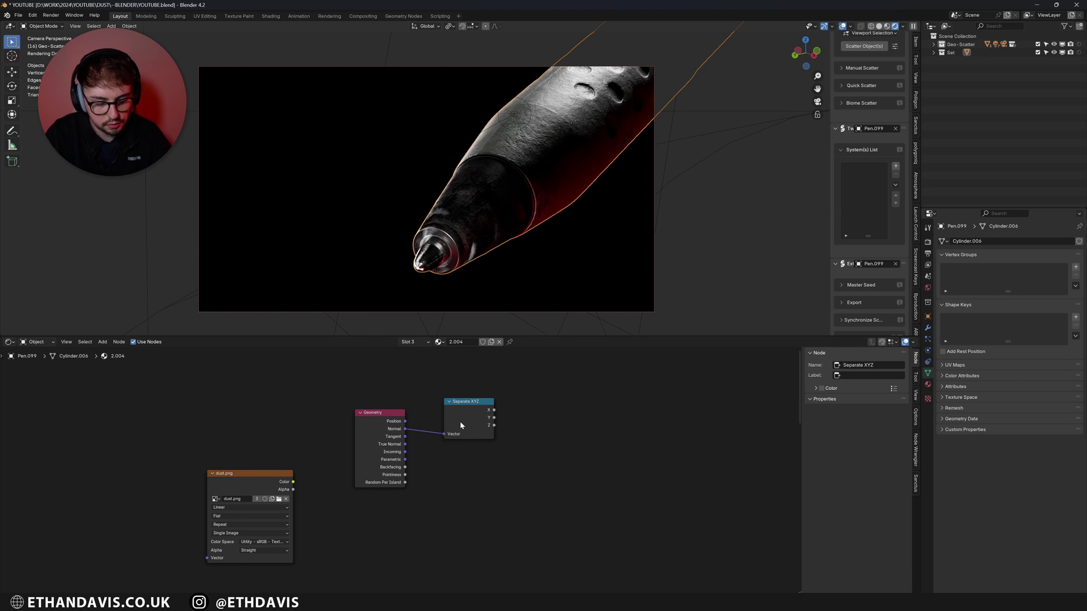
Preview the Z output of Separate XYZ on the front part of the pen.
left_click(470, 406, "ctrl+shift")
left_click(471, 409, "ctrl+shift")
left_click(470, 412, "ctrl+shift")
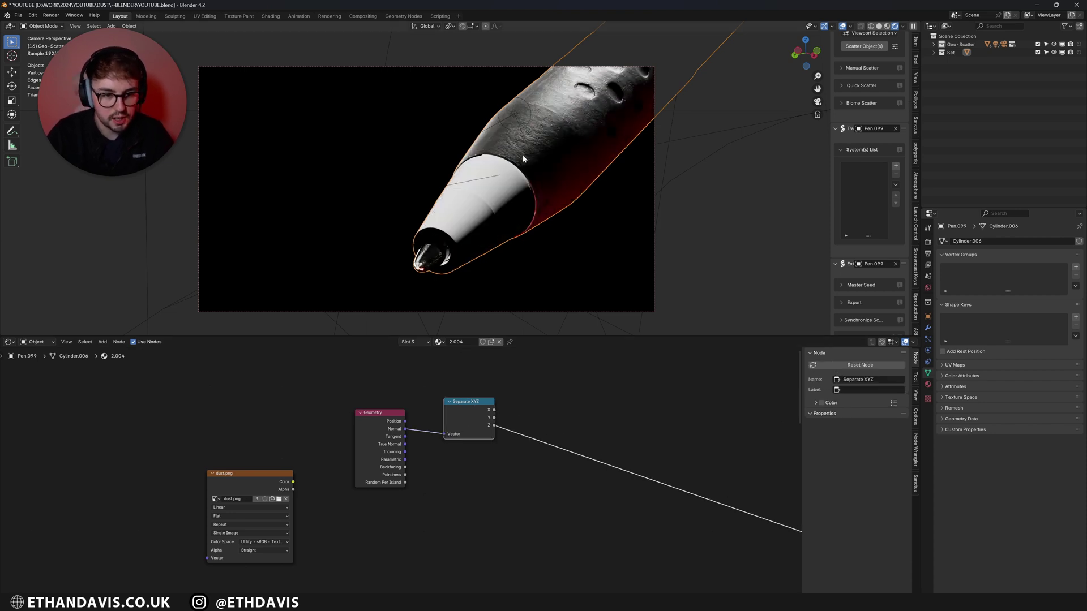
scroll(490, 229, "up", 1)
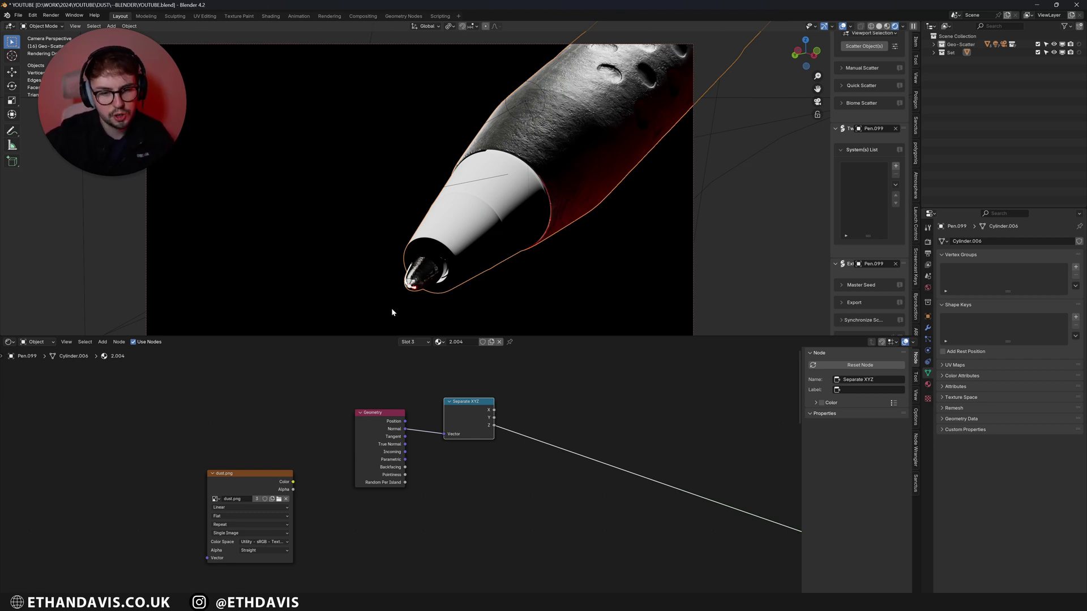
Add a Layer Weight node above the Separate XYZ node.
middle_click_drag(544, 368, 467, 387)
left_click(467, 387)
key("shift+a")
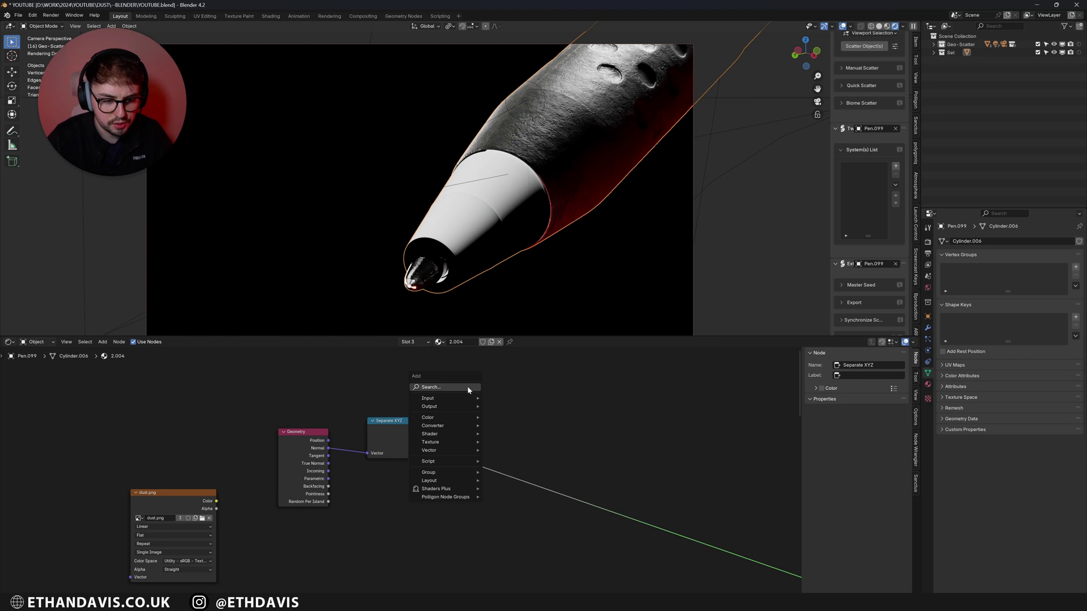
left_click(466, 386)
type("lay")
key("Return")
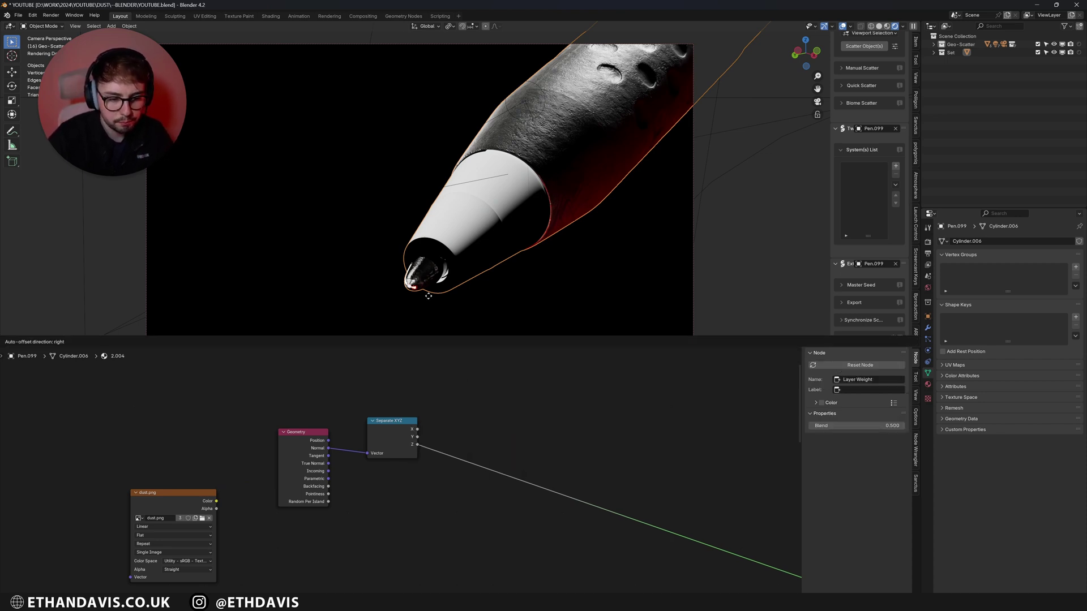
left_click(372, 396)
Insert a Mix Color node with the Separate XYZ Z output in A and Layer Weight's Facing in B.
key("shift+a")
left_click(474, 436)
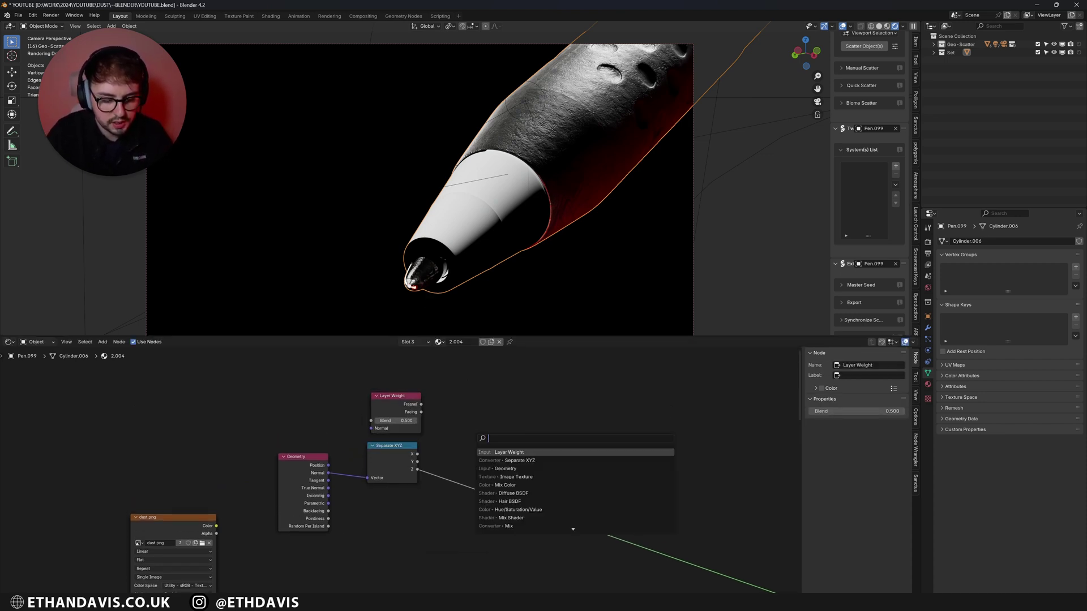
type("mix")
key("Return")
left_click(475, 440)
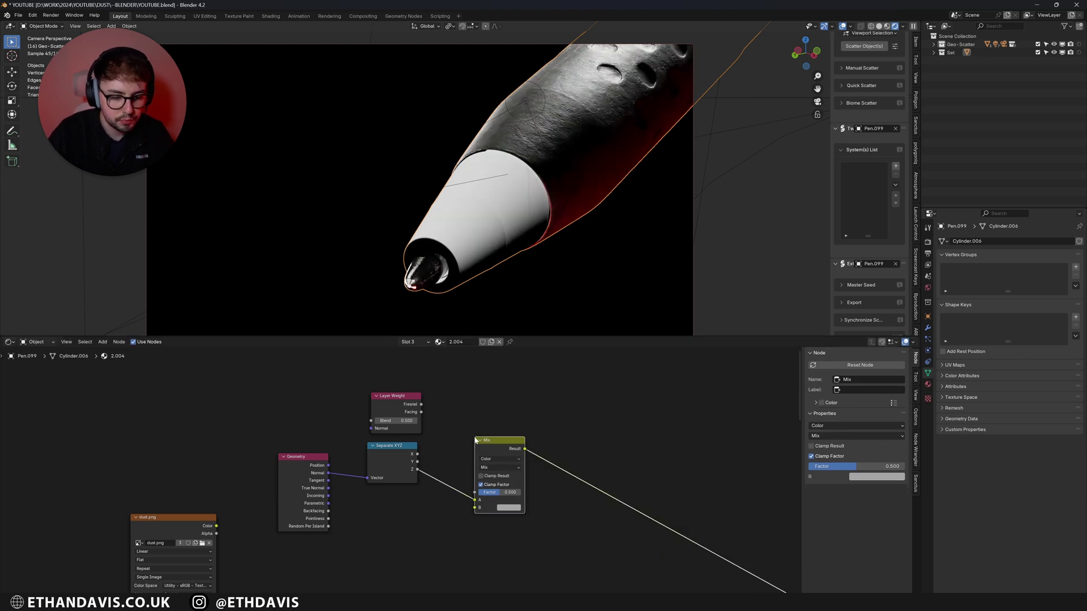
mouse_move(475, 440)
left_mouse_down()
mouse_move(458, 415)
mouse_move(444, 437)
mouse_move(458, 482)
left_mouse_up()
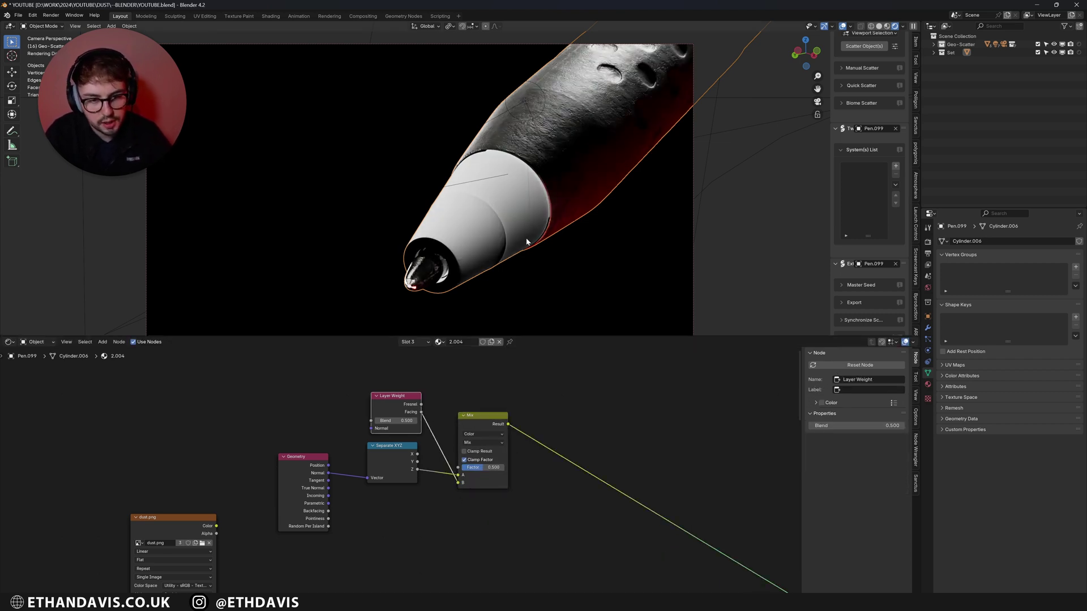
Check the mask around the pen tip and move the dust.png texture node directly below the Geometry node.
middle_click_drag(482, 269, 526, 261)
scroll(475, 267, "up", 5)
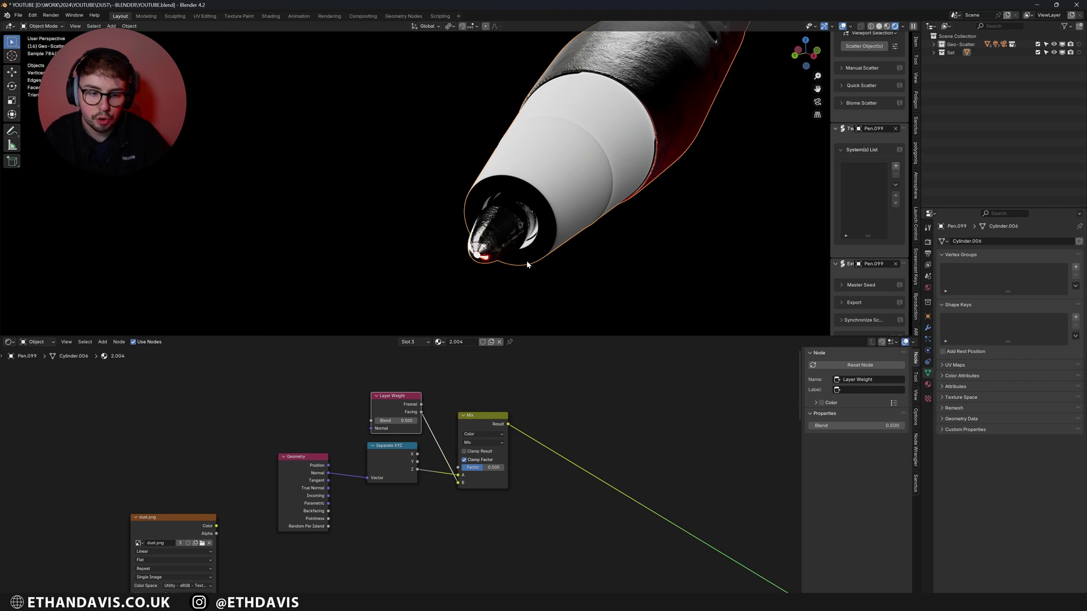
key("KP_0")
scroll(396, 465, "down", 5)
middle_click_drag(334, 498, 317, 456)
left_click_drag(240, 458, 339, 478)
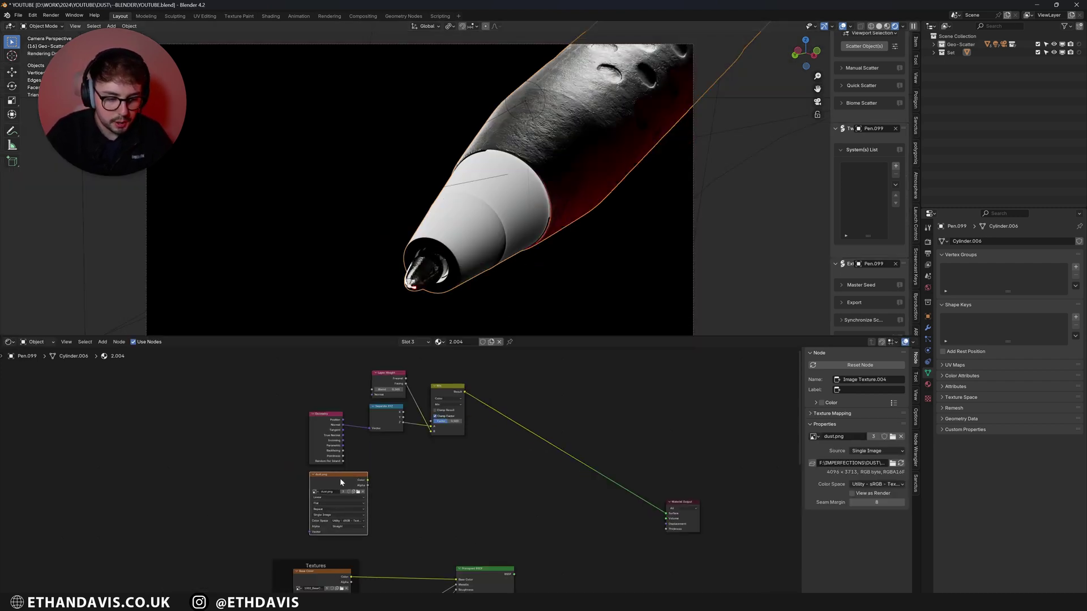
Add a Diffuse BSDF node with roughness 1 and feed the dust.png Color output into its Color.
left_click(418, 481)
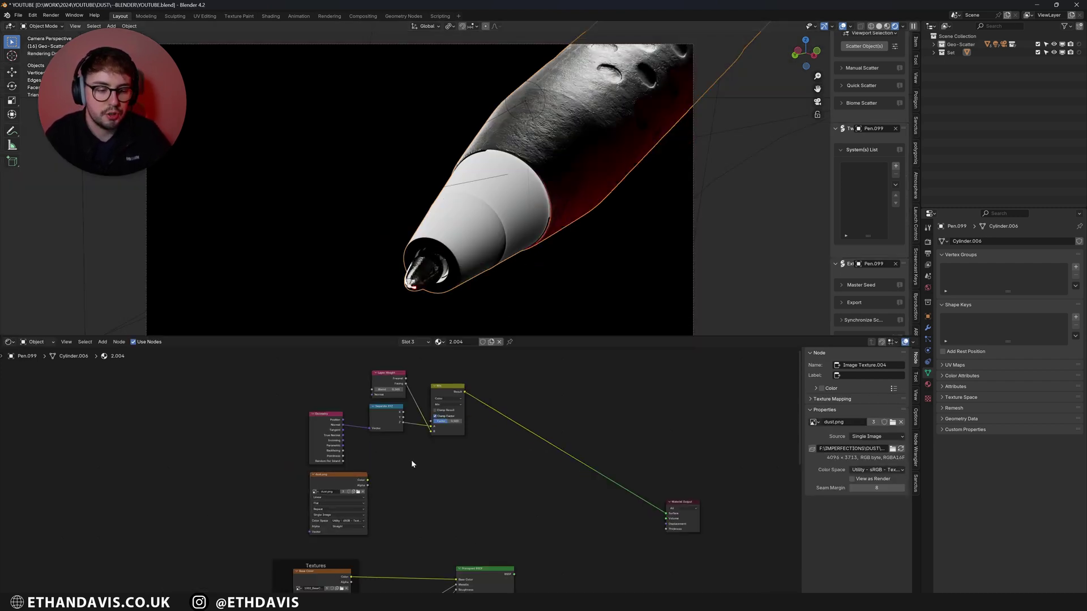
key("shift+a")
type("dif")
key("Return")
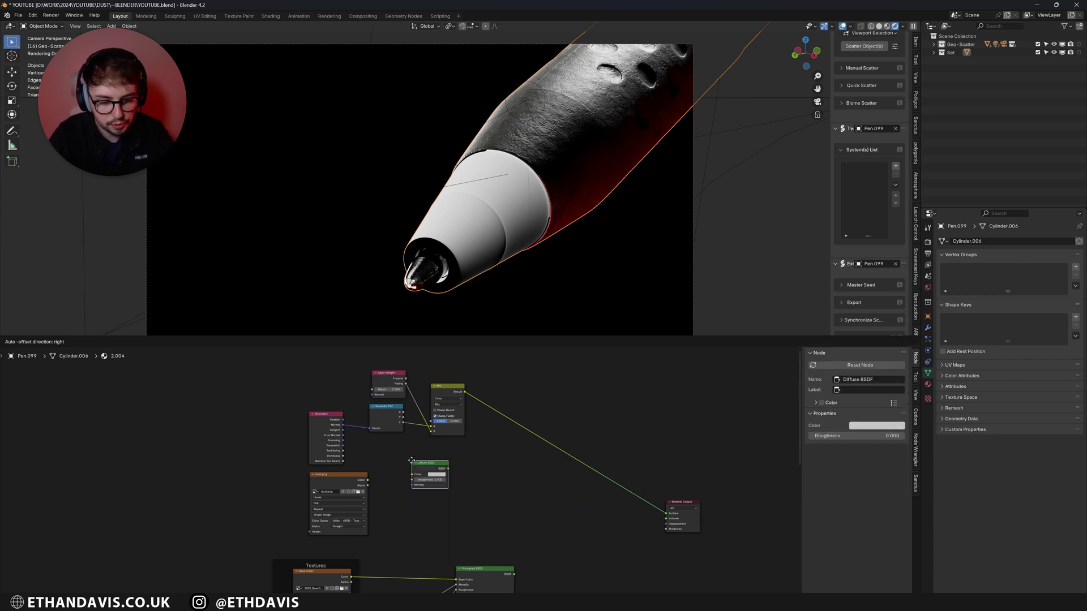
left_click(429, 469)
left_click_drag(368, 480, 482, 474)
Insert a Mix Color node between dust.png and the Diffuse BSDF and set its blend mode to Multiply.
left_click(441, 459)
key("shift+a")
left_click(441, 459)
type("mix")
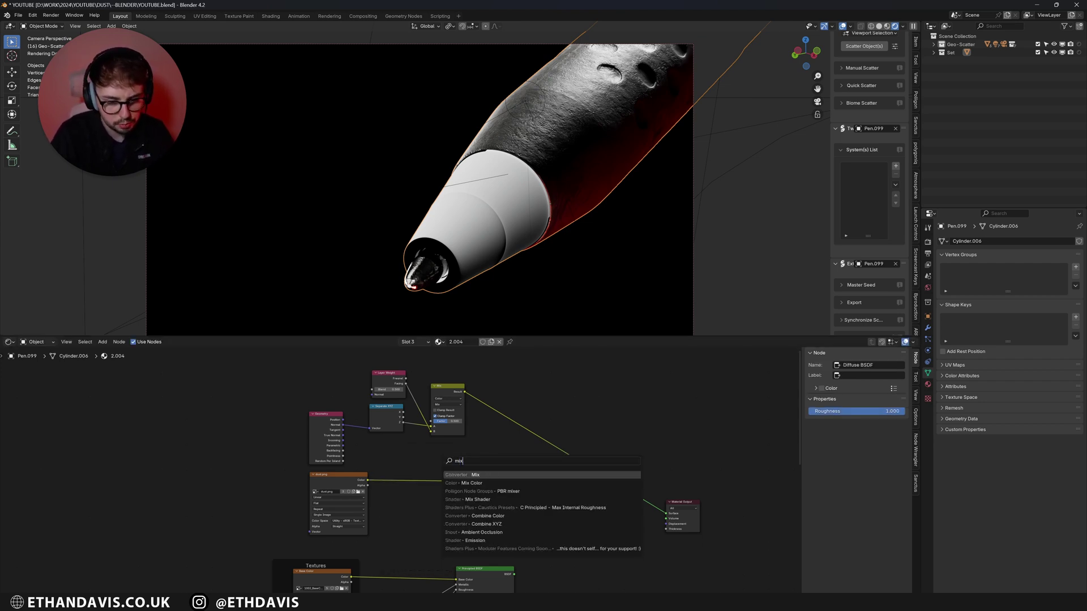
key("Return")
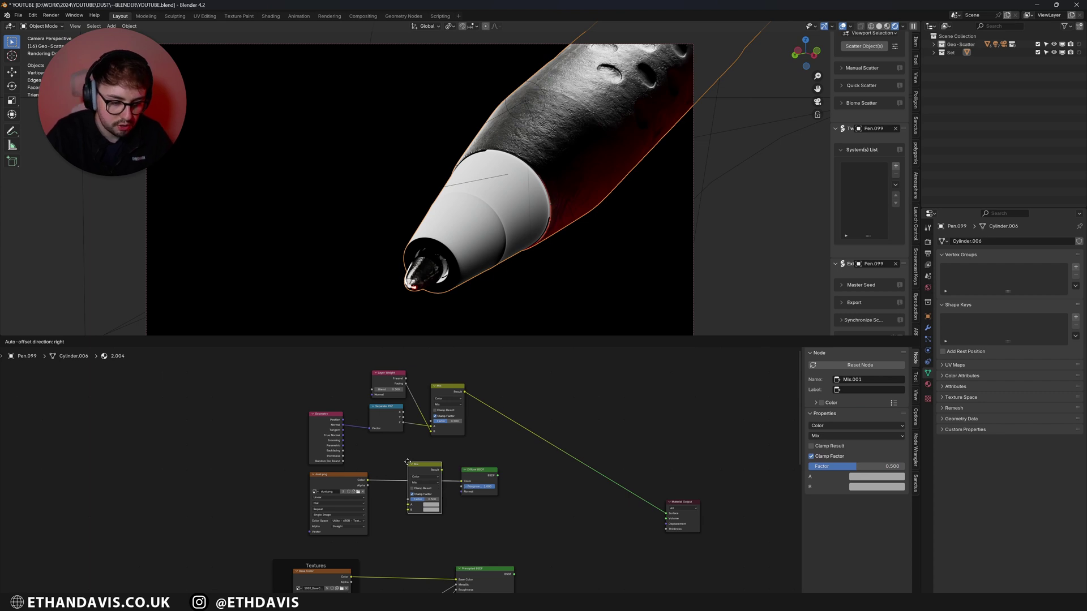
left_click(422, 471)
left_click(419, 483)
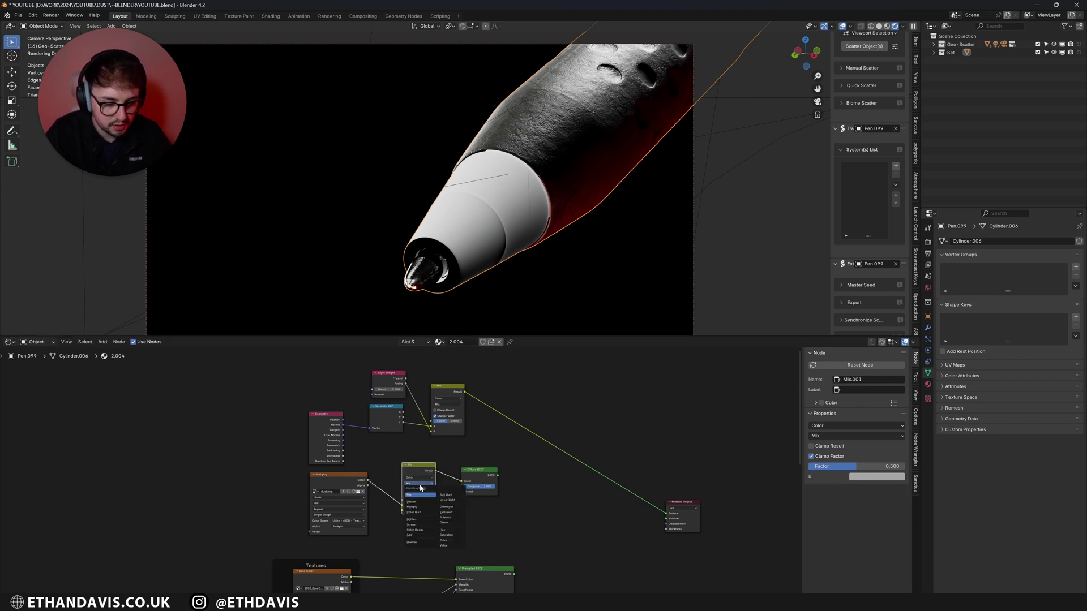
left_click(423, 508)
Preview the Diffuse BSDF on the pen, and give the Multiply node a factor of 1 and a near-black B color.
scroll(423, 507, "up", 3)
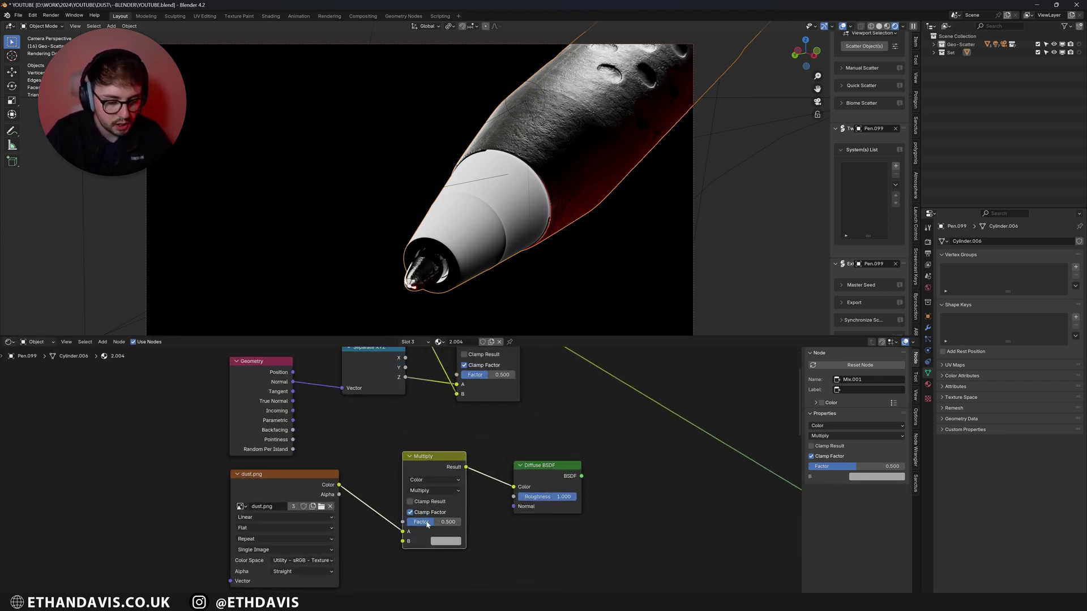
left_click(543, 473)
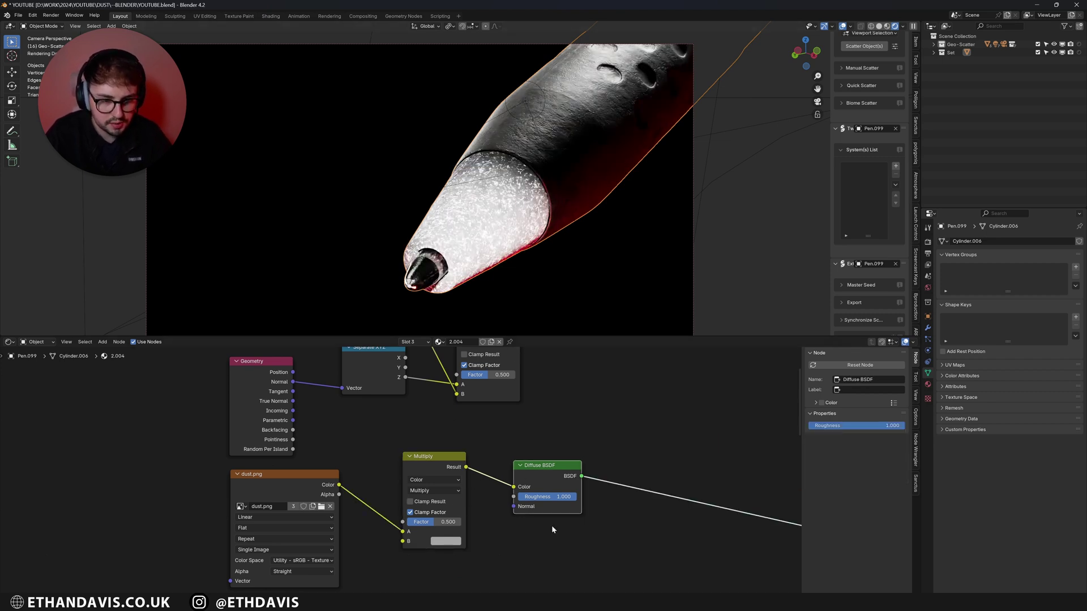
left_click(455, 541)
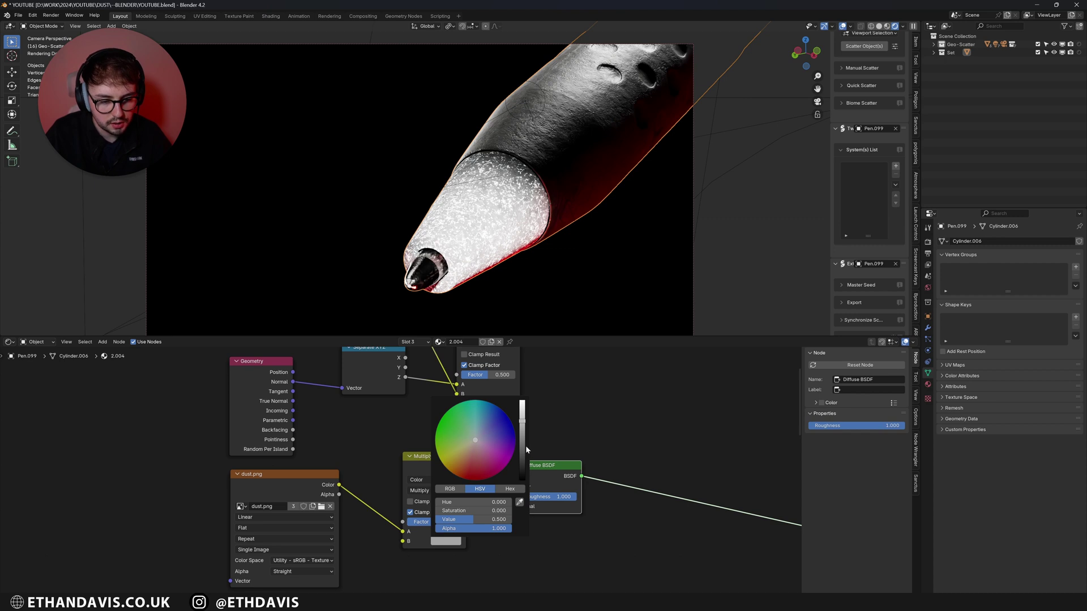
left_click_drag(526, 449, 522, 469)
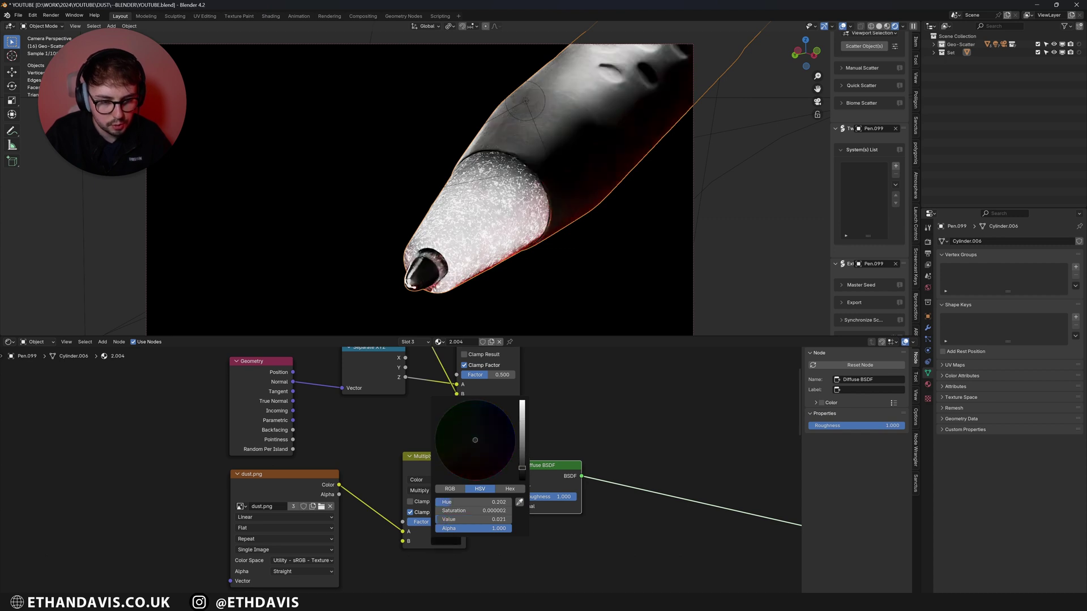
left_click(448, 542)
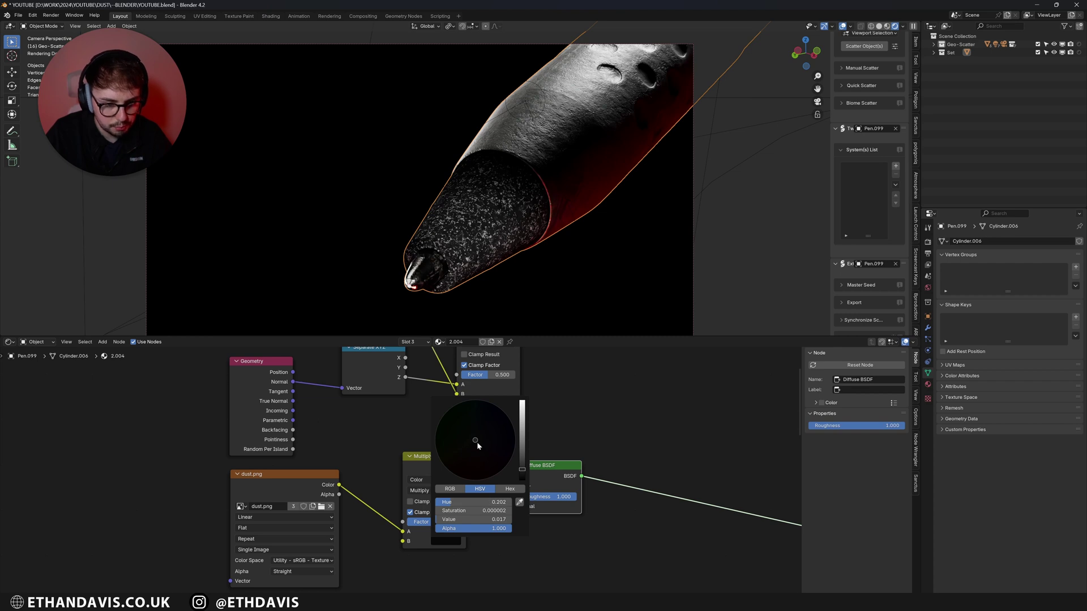
left_click_drag(477, 446, 471, 445)
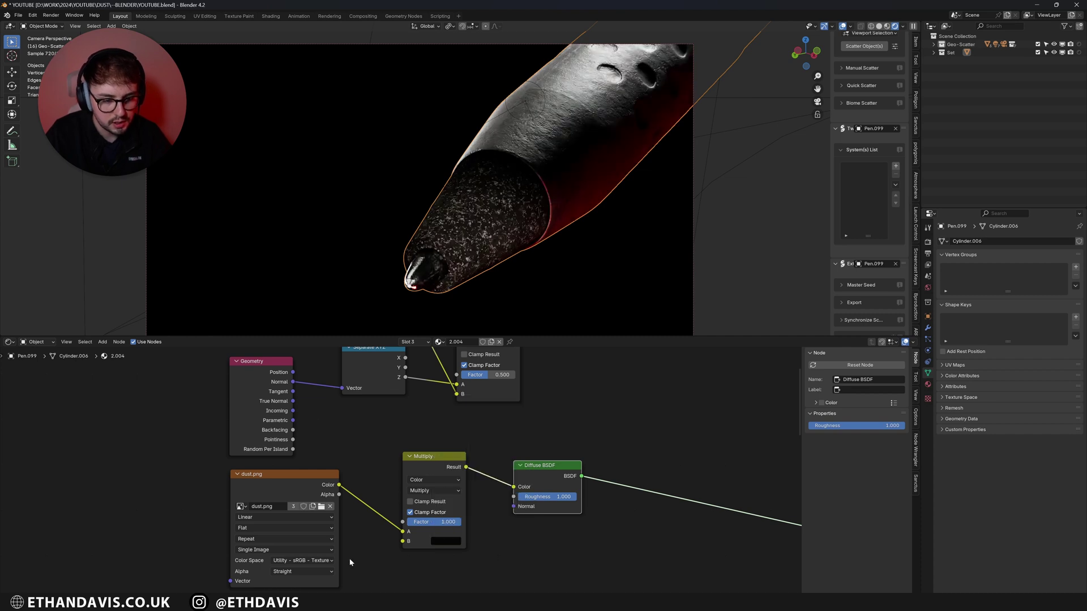
Add Texture Coordinate and Mapping nodes to dust.png and set the Mapping scale to 7 on all three axes.
middle_click_drag(350, 562, 360, 528)
left_click(310, 466)
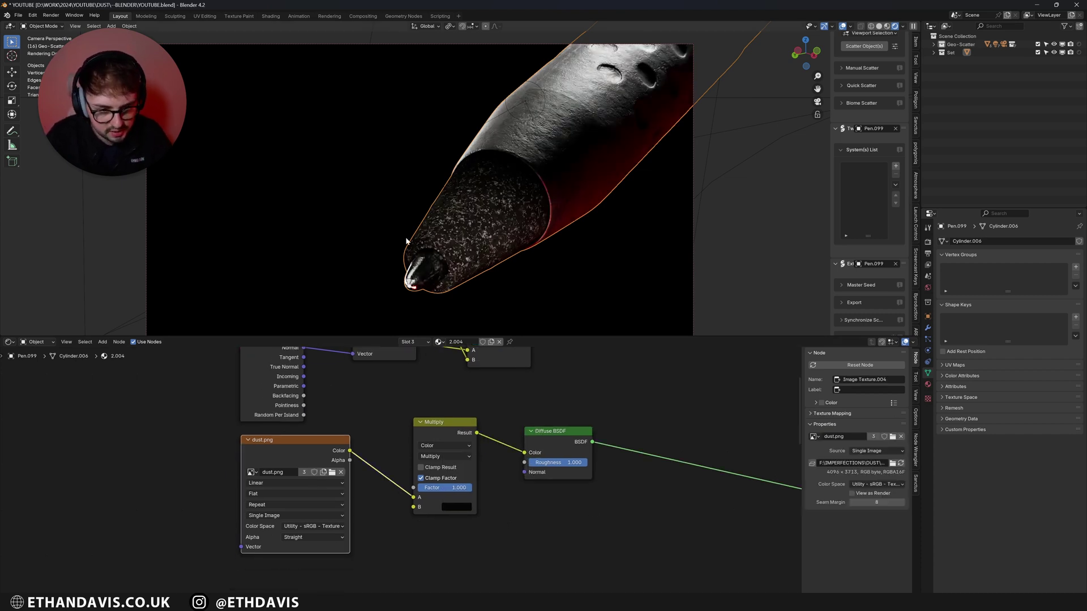
key("ctrl+t")
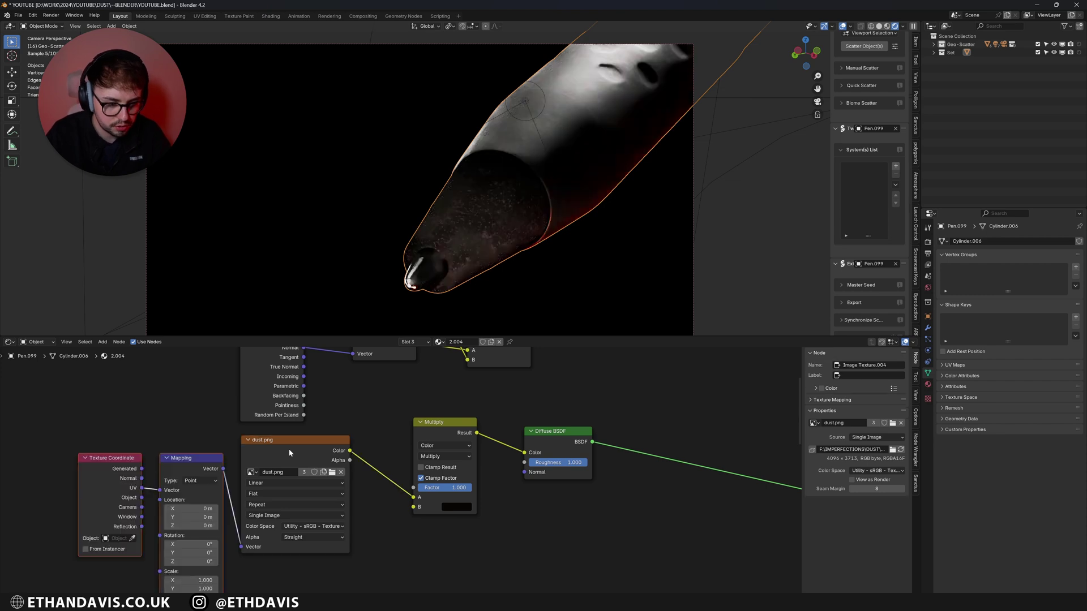
middle_click_drag(289, 449, 324, 357)
left_click_drag(226, 487, 226, 505)
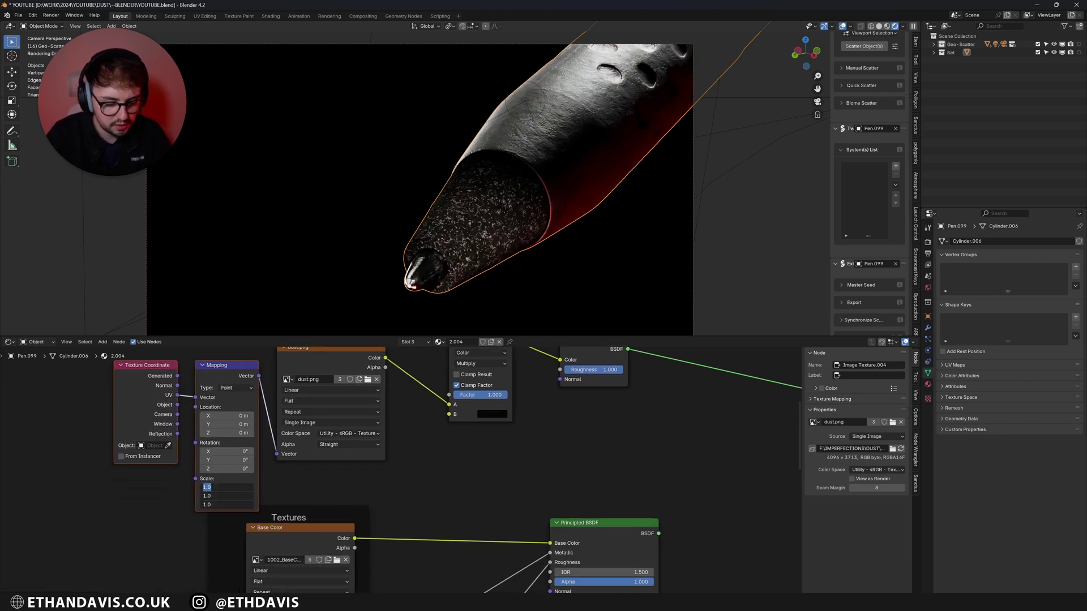
type("7")
key("Return")
scroll(486, 211, "up", 2)
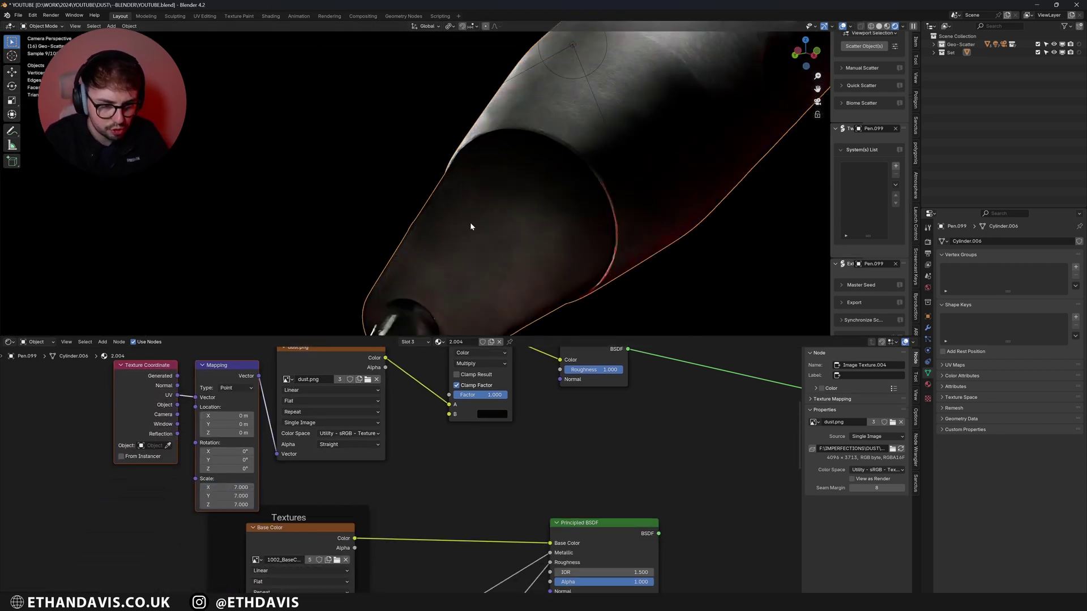
middle_click_drag(525, 195, 504, 144)
scroll(523, 215, "up", 5)
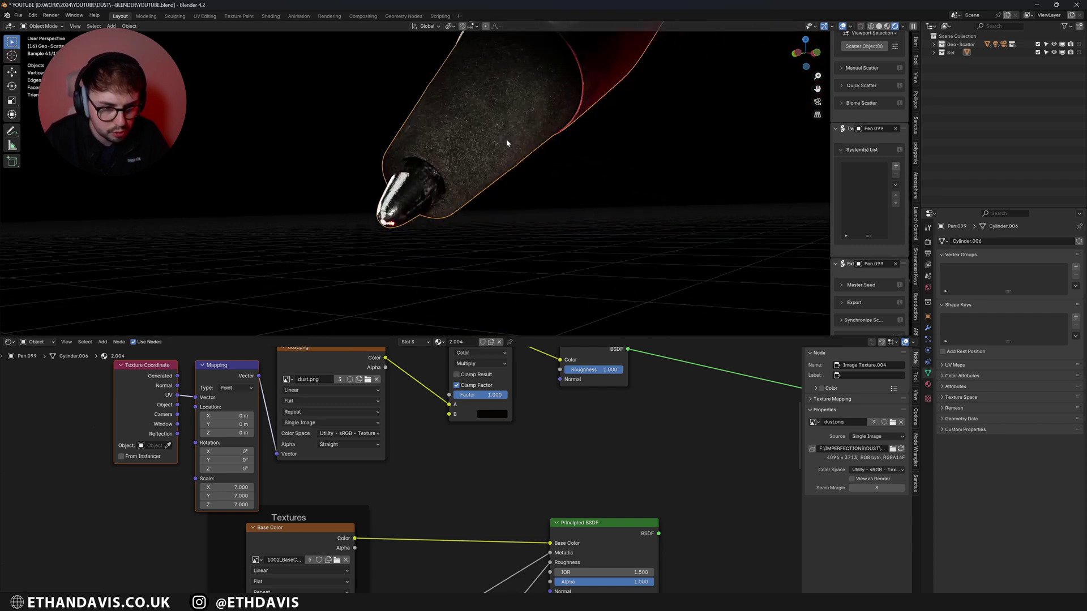
scroll(504, 144, "up", 5)
key("KP_0")
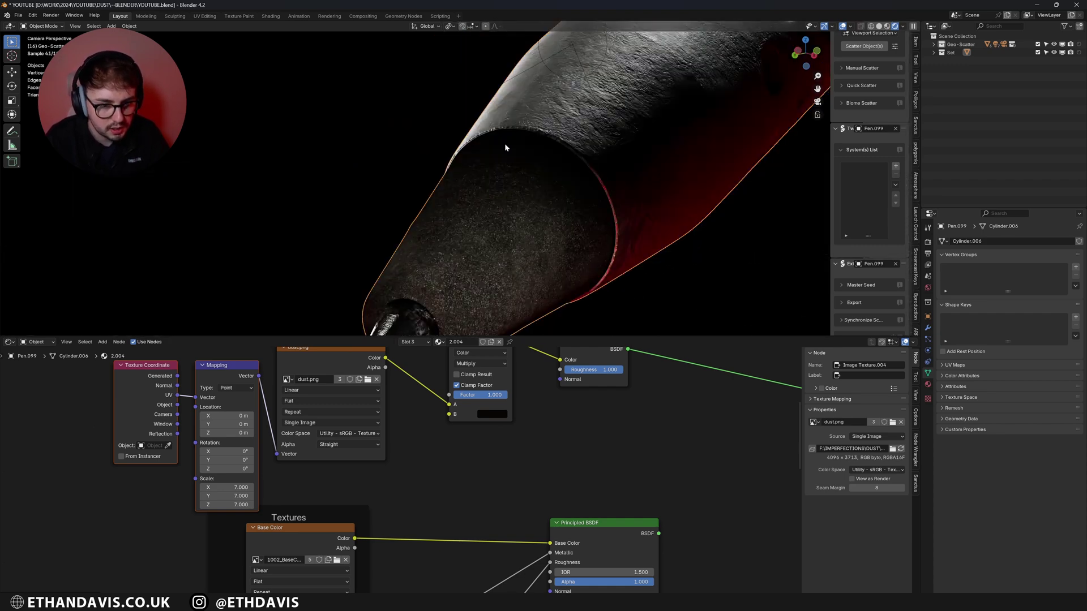
Insert a Mix Shader node between the Diffuse BSDF and the Material Output.
scroll(435, 454, "down", 4)
scroll(435, 458, "down", 1)
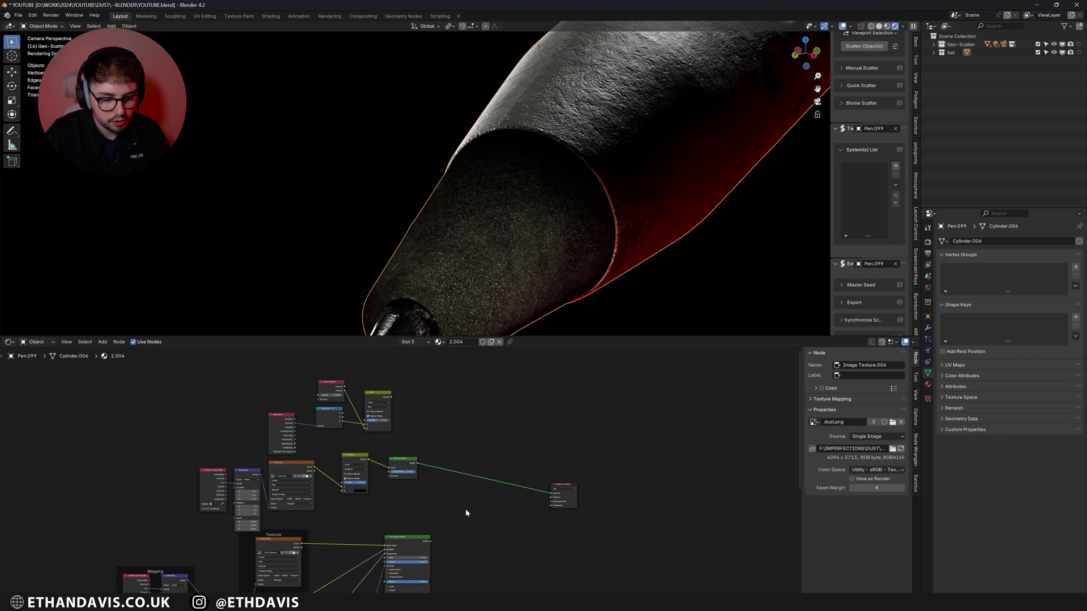
key("shift+a")
type("mix")
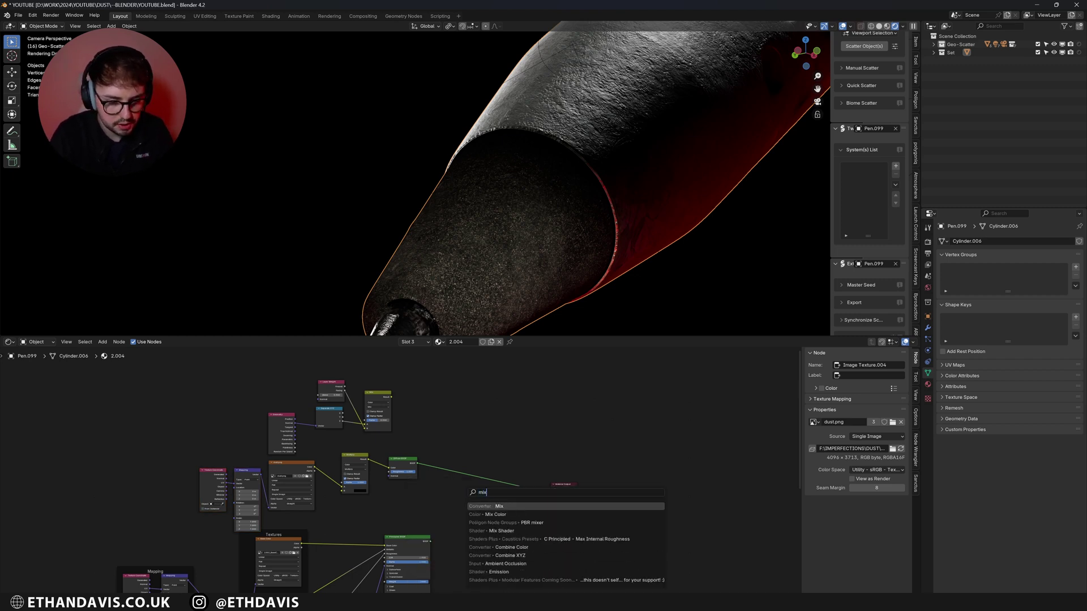
key("Down")
key("Down")
key("Down")
key("Return")
left_click(482, 472)
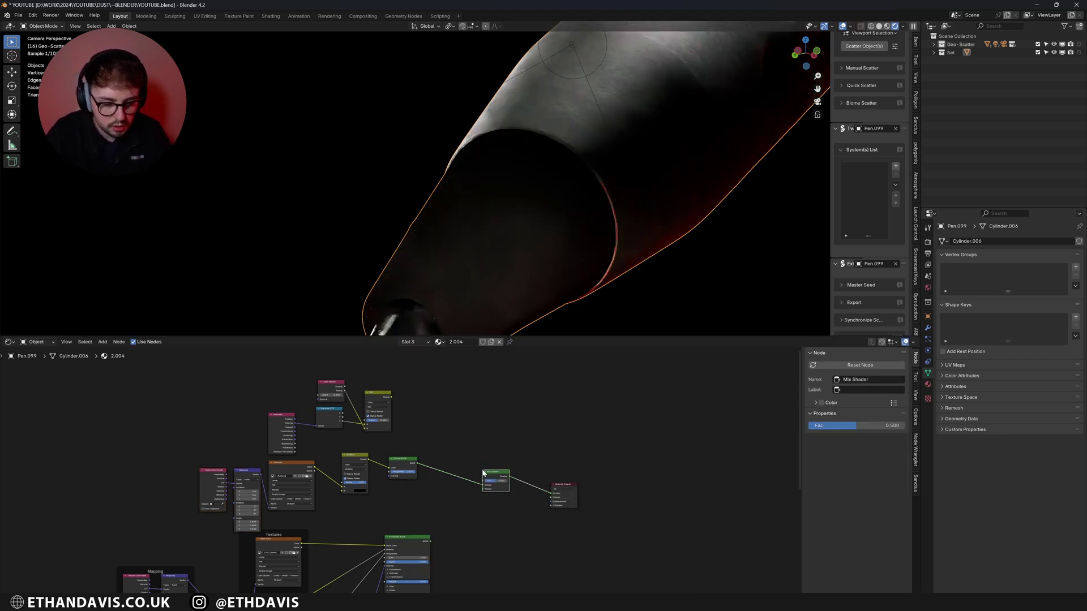
Wire the Mix Shader with the Principled BSDF as first shader, the Diffuse BSDF as second, and the mask Mix node's Result as Fac.
scroll(520, 498, "up", 2)
left_click_drag(512, 489, 509, 496)
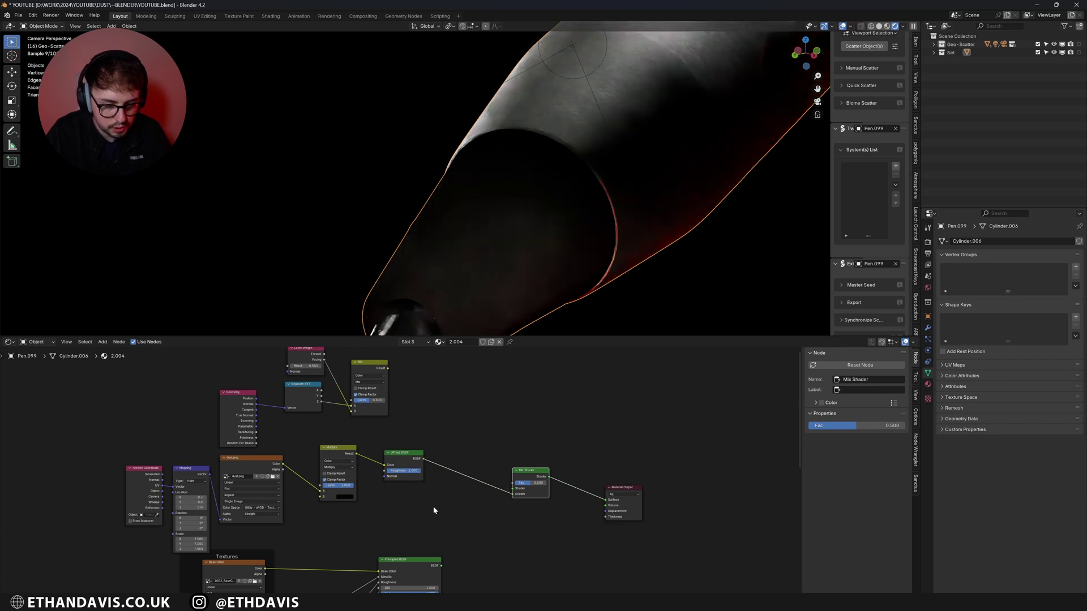
left_click_drag(442, 565, 512, 494)
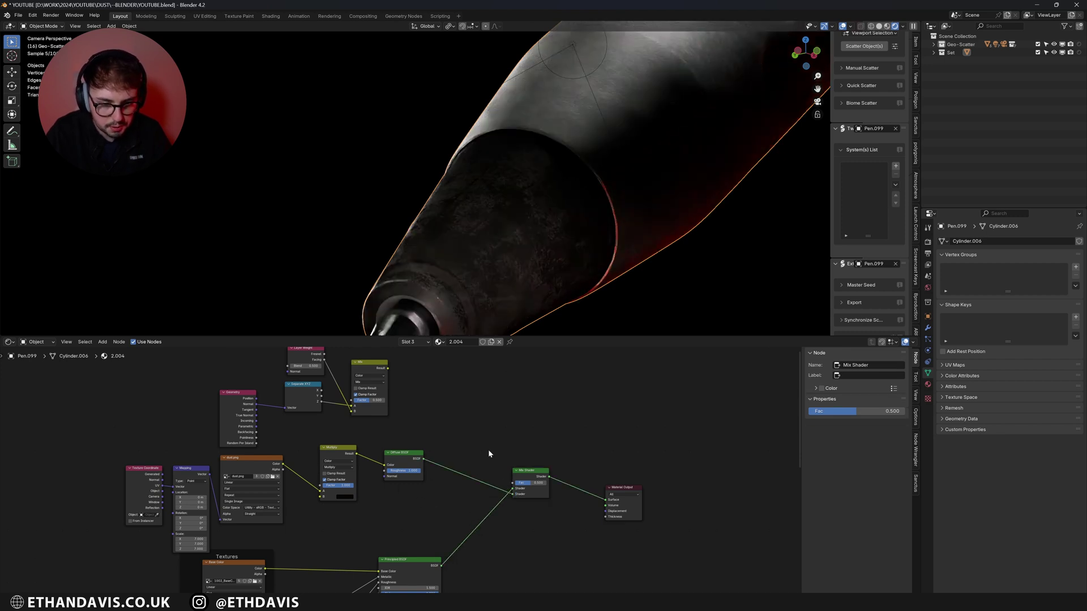
middle_click_drag(488, 450, 484, 481)
left_click_drag(384, 400, 509, 515)
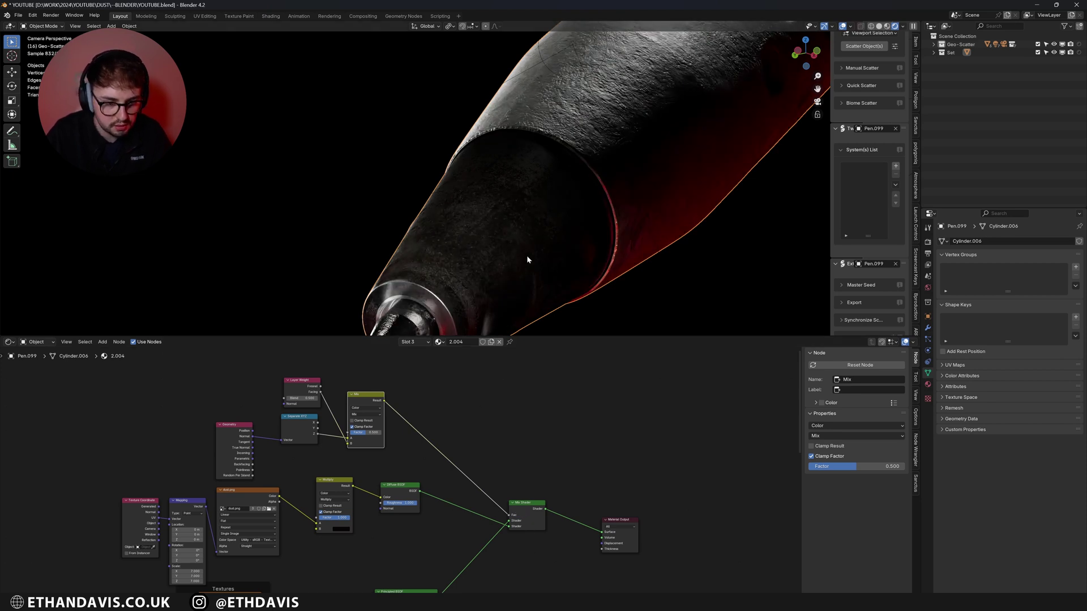
Compare the pen tip with only the Principled BSDF against the Mix Shader result.
middle_click_drag(527, 257, 512, 226, "shift")
middle_click_drag(490, 499, 490, 440)
left_click(417, 545, "ctrl+shift")
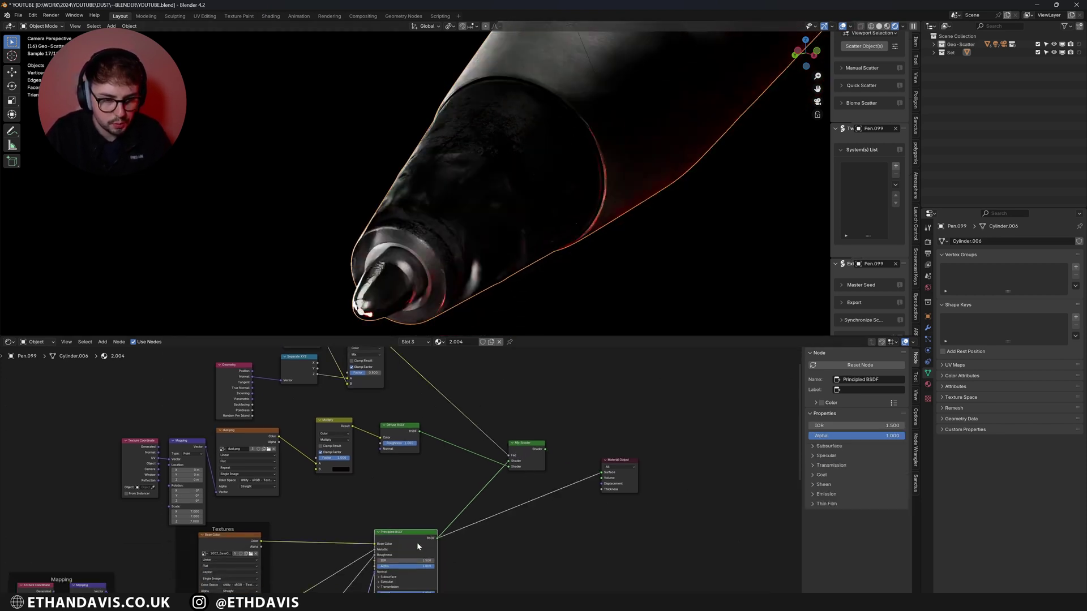
left_click(529, 449, "ctrl+shift")
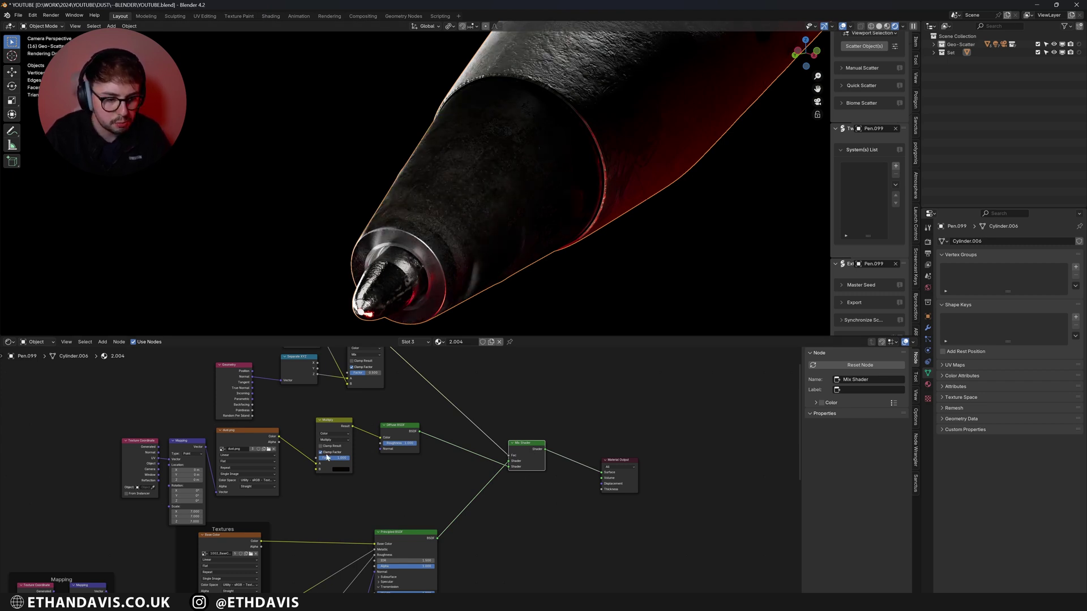
Tune the Multiply node's B color to a slightly lighter dark grey, judging the dust with viewport overlays hidden.
left_click(340, 469)
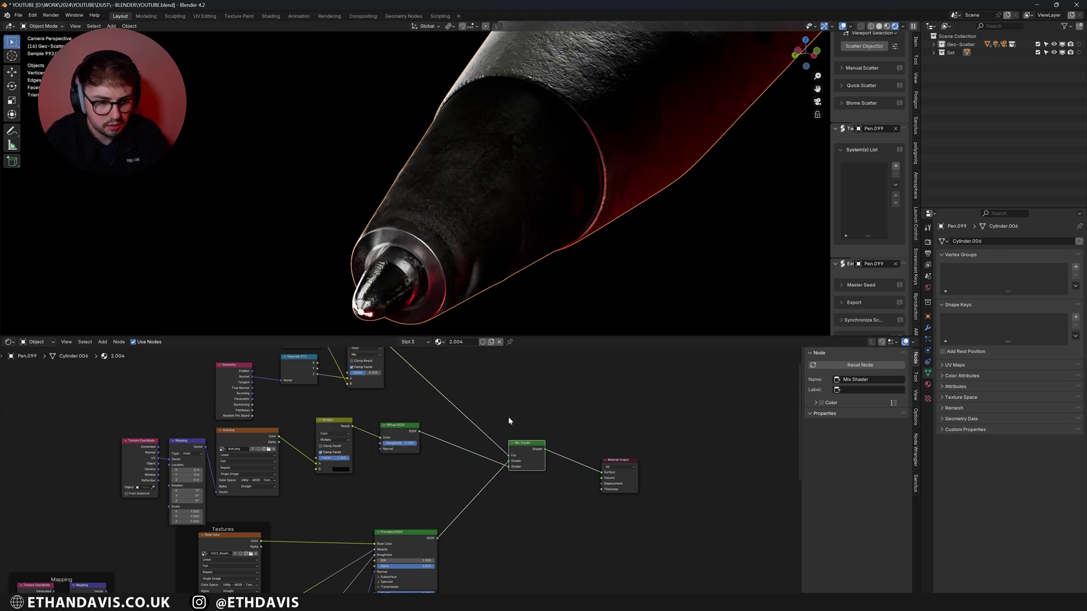
left_click(347, 469)
mouse_move(385, 428)
left_mouse_down()
mouse_move(385, 400)
mouse_move(385, 419)
left_mouse_up()
scroll(480, 263, "down", 2)
key("shift+alt+z")
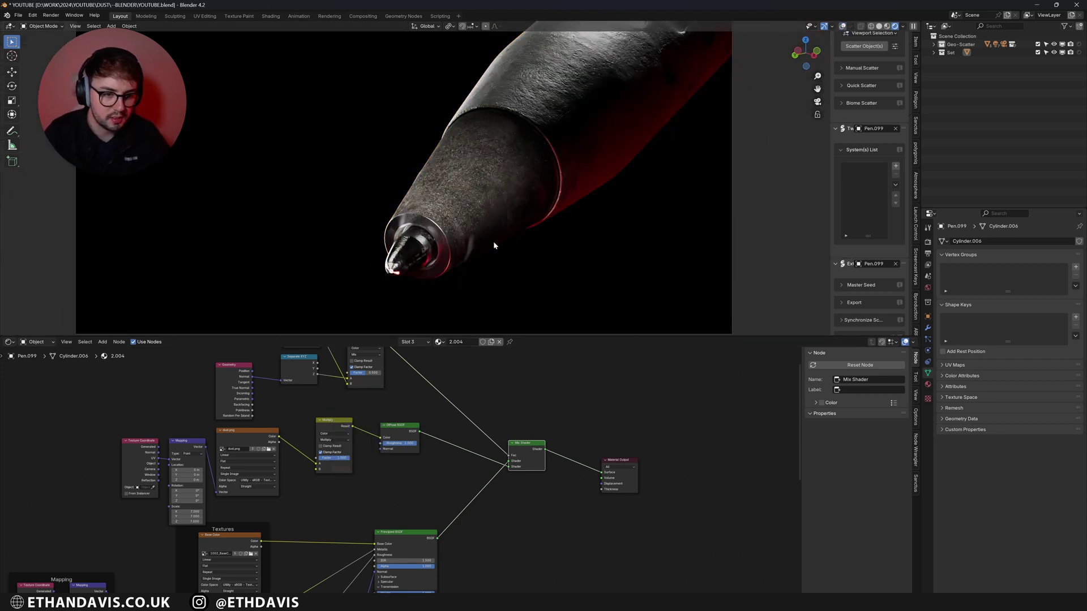
left_click(347, 469)
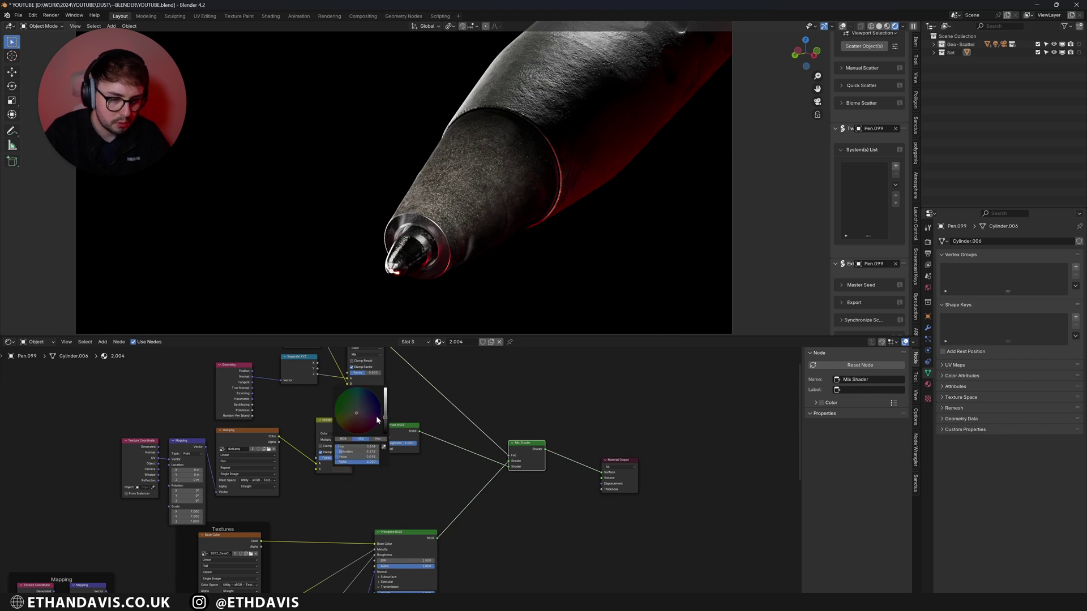
left_click_drag(385, 418, 385, 426)
left_click(325, 491)
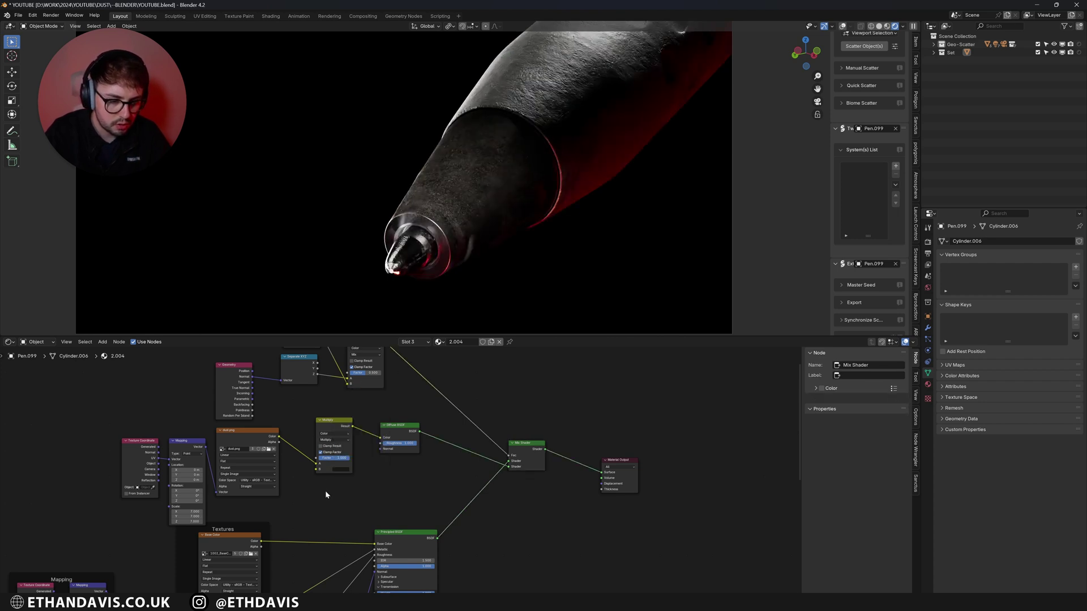
left_click(341, 469)
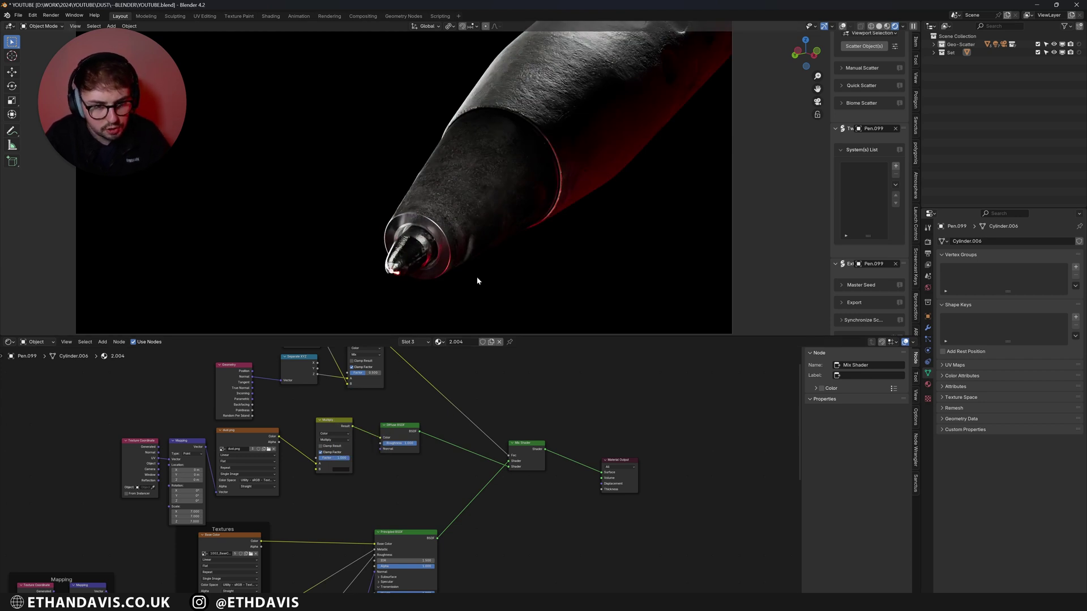
Copy all dust and mask nodes including the Mix Shader, restore the overlays and switch to the metal tip's material 2.002.
scroll(426, 466, "down", 2)
left_click_drag(180, 404, 495, 493)
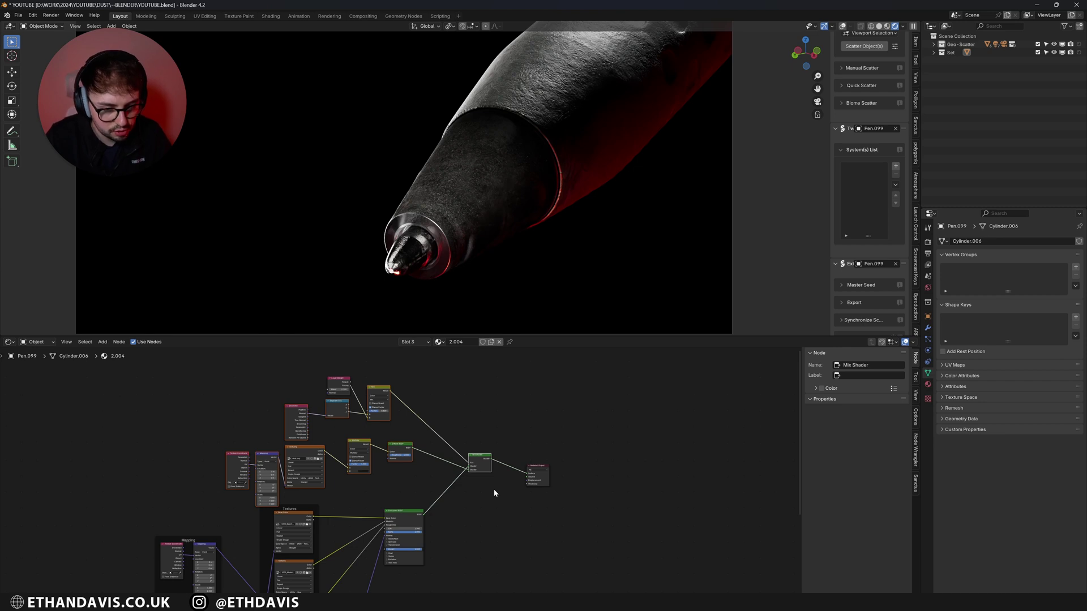
key("shift+alt+z")
key("Tab")
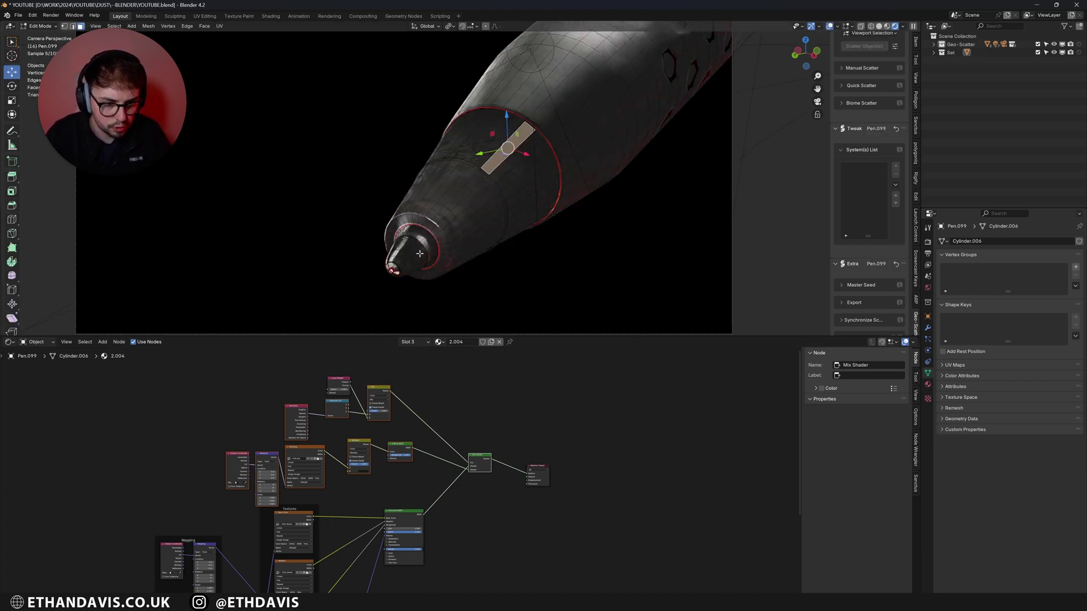
left_click(411, 255)
key("Tab")
Paste the dust nodes into material 2.002 and place them above its existing nodes.
left_click(384, 427)
key("ctrl+v")
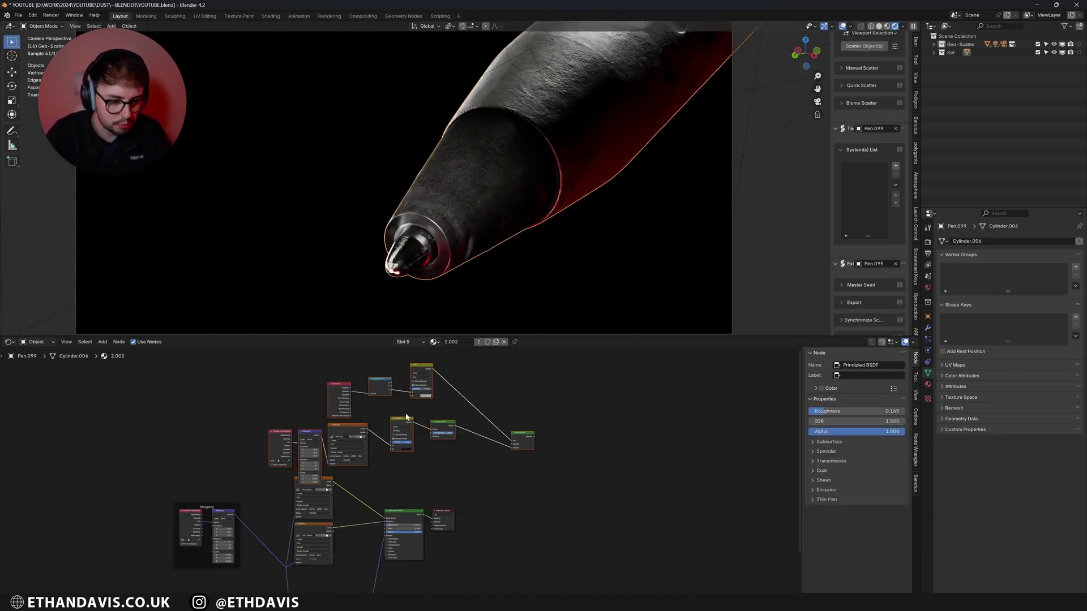
key("g")
left_click(285, 389)
Connect the Principled BSDF to the pasted Mix Shader's first shader input and route the Mix Shader into the Material Output, moved clear of the nodes.
scroll(368, 462, "up", 1)
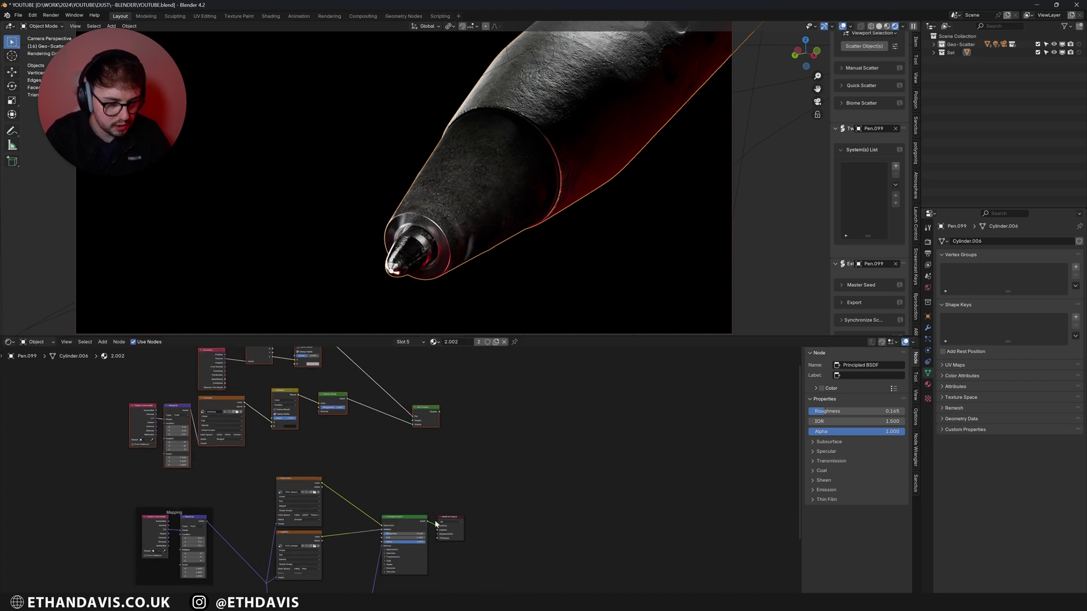
left_click_drag(436, 523, 411, 420)
scroll(428, 273, "up", 3)
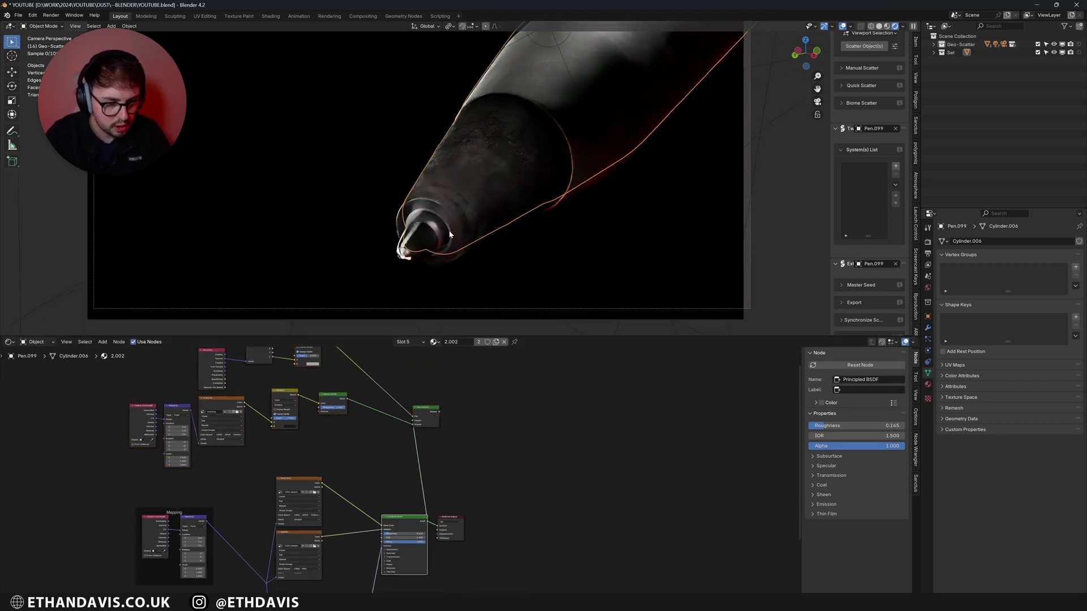
left_click(434, 418, "ctrl+shift")
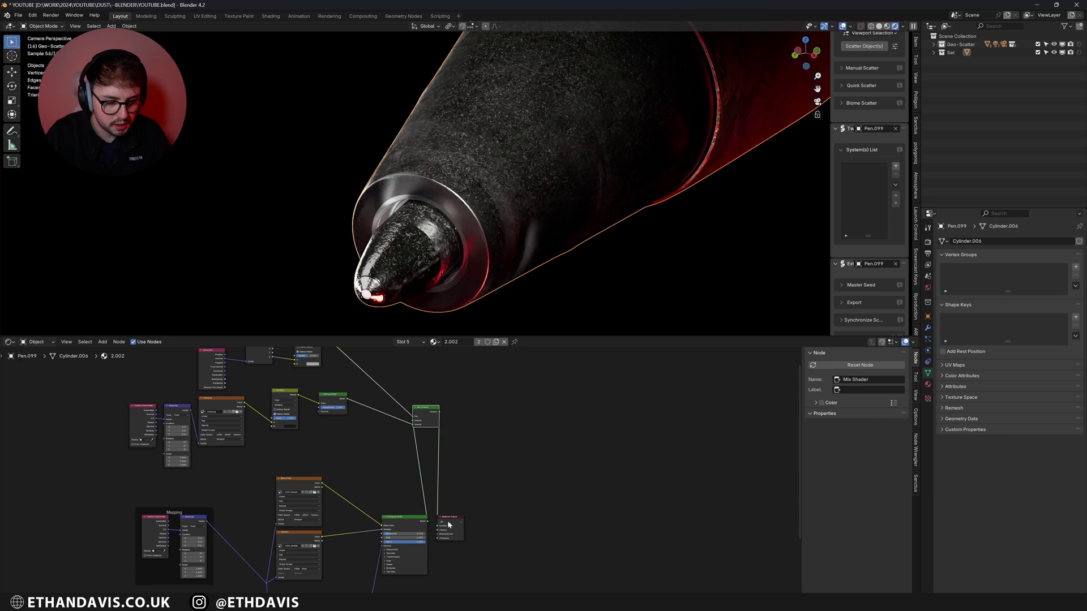
left_click_drag(449, 521, 493, 488)
Adjust the scale of the dust Mapping node in the metal tip's material 2.002.
scroll(389, 313, "up", 2)
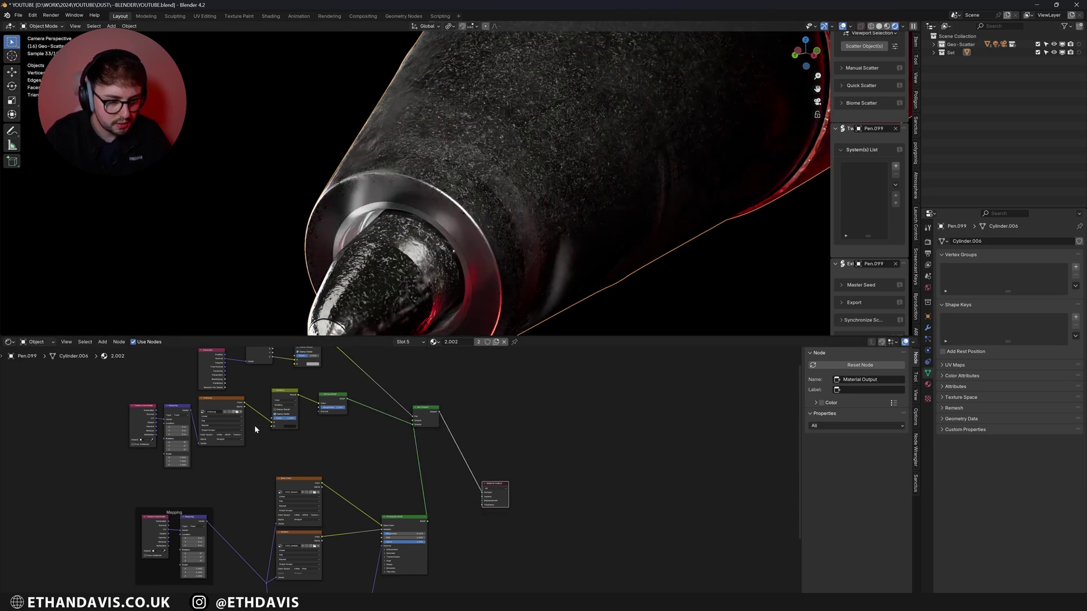
key("Return")
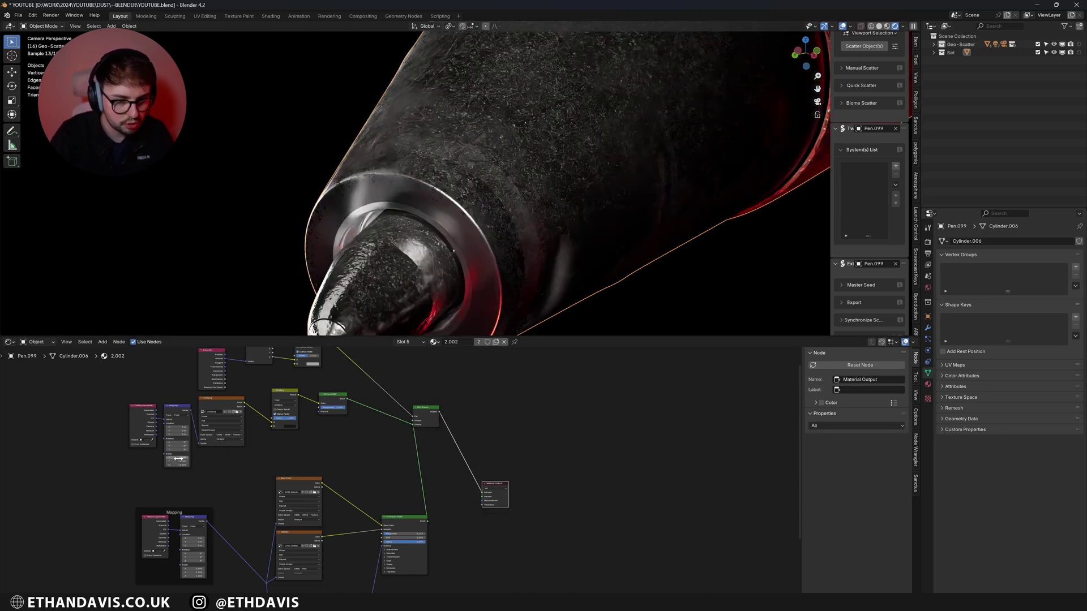
key("Return")
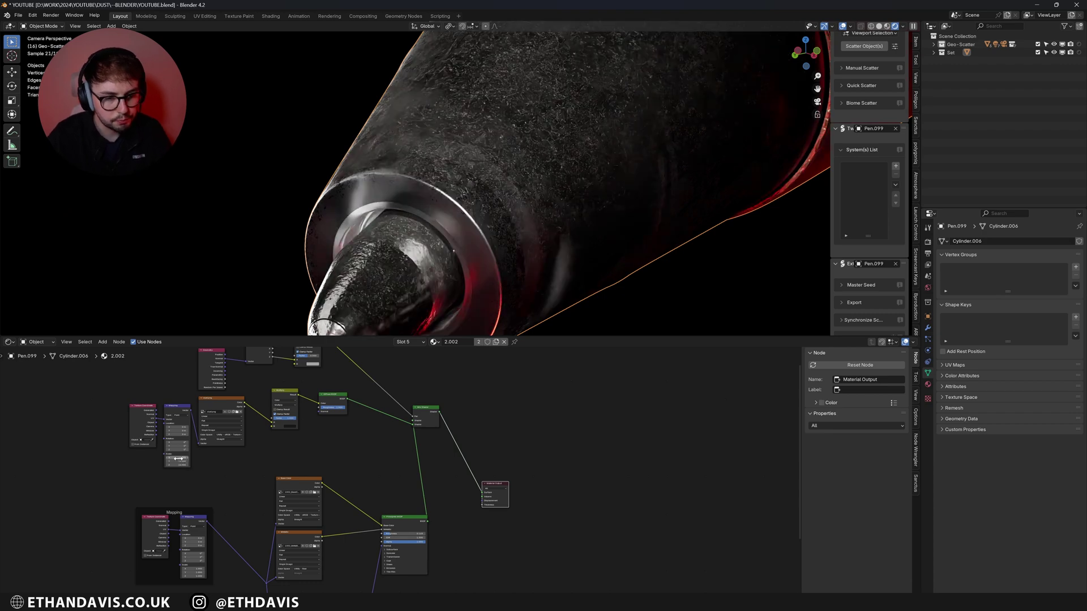
Switch to the pen body's material 2.003 and paste the dust nodes above its Textures frame.
scroll(499, 194, "down", 6)
middle_click_drag(575, 107, 555, 141, "shift")
key("Tab")
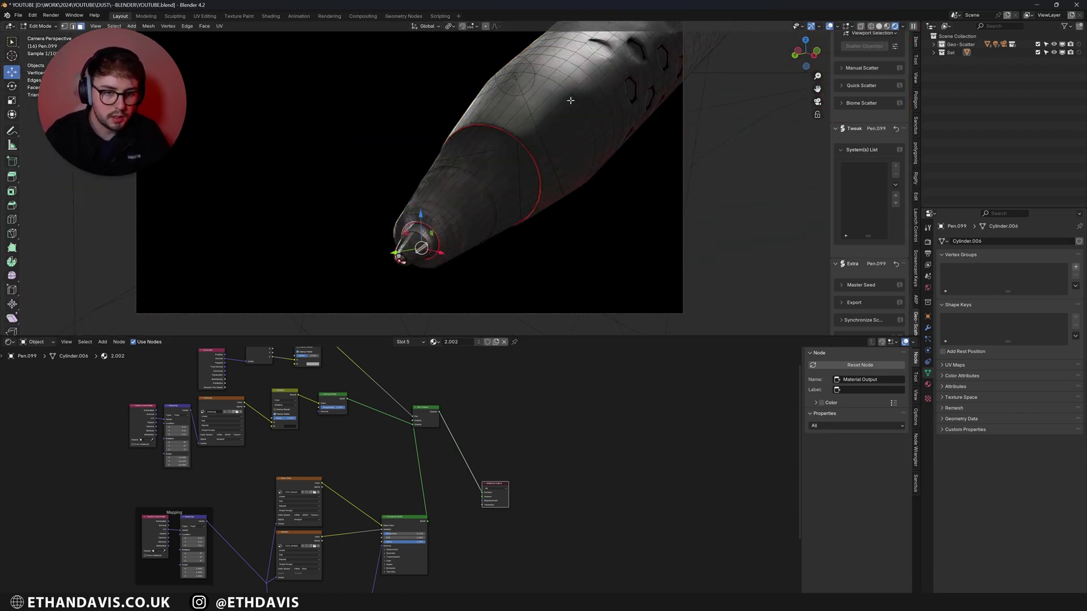
left_click(570, 101)
key("Tab")
left_click(450, 419)
key("ctrl+v")
left_click_drag(479, 437, 364, 409)
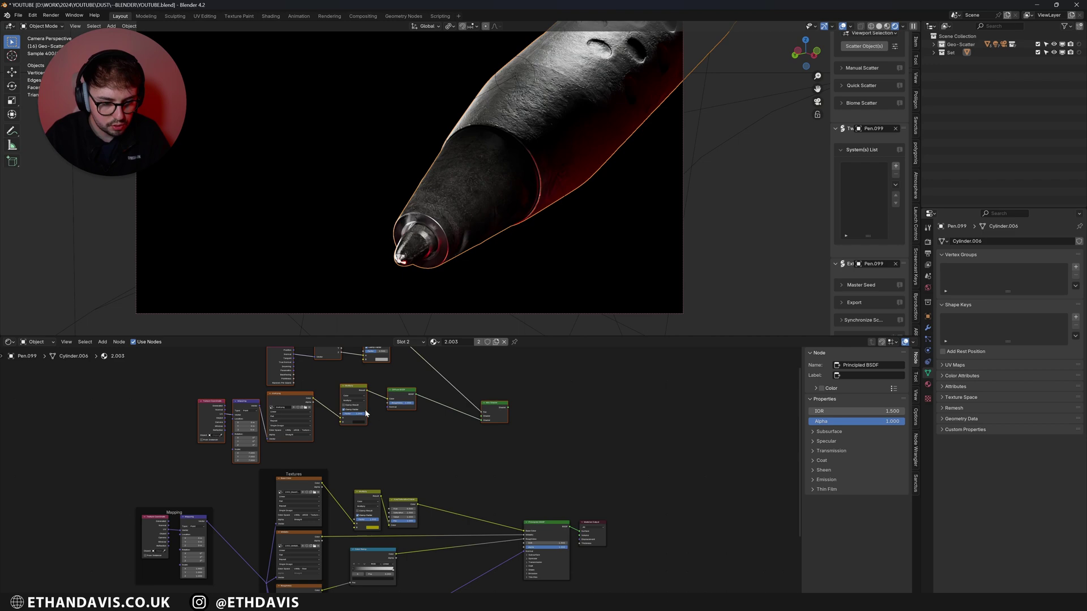
Connect the body material's Principled BSDF to the pasted Mix Shader's first shader input and feed the Mix Shader into the Material Output.
left_click(430, 450)
left_click_drag(569, 528, 481, 419)
left_click_drag(481, 418, 481, 419)
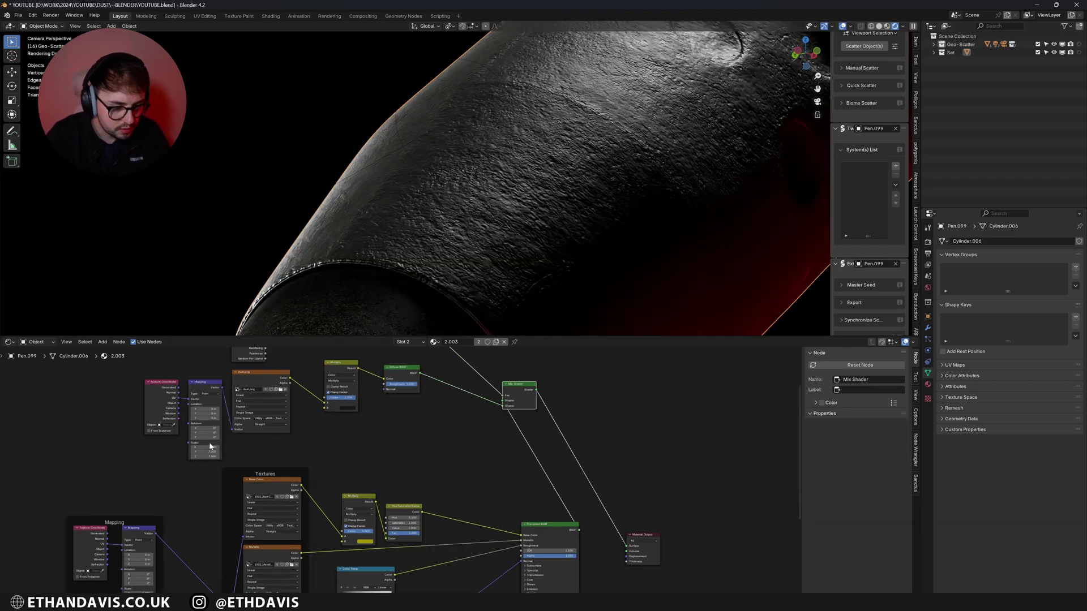
Try another dust Mapping scale in material 2.003 and preview the Diffuse BSDF against the Mix Shader.
key("Return")
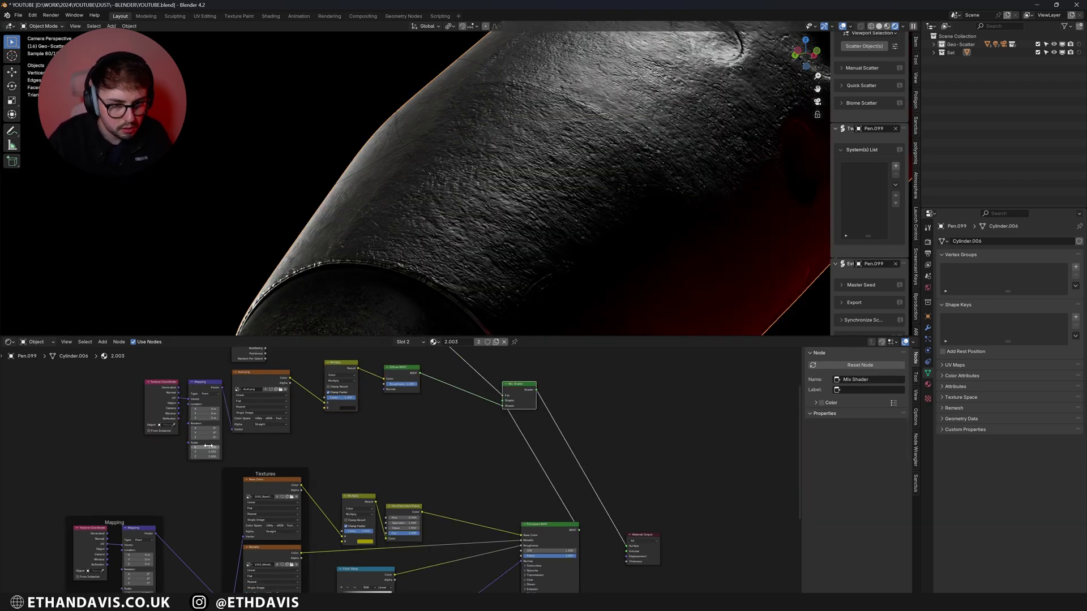
left_click(403, 374, "ctrl+shift")
left_click(519, 394, "ctrl+shift")
Lighten the dust Multiply node's B color to a mid grey and set the dust Mapping scale to 9 on all axes.
left_click(349, 408)
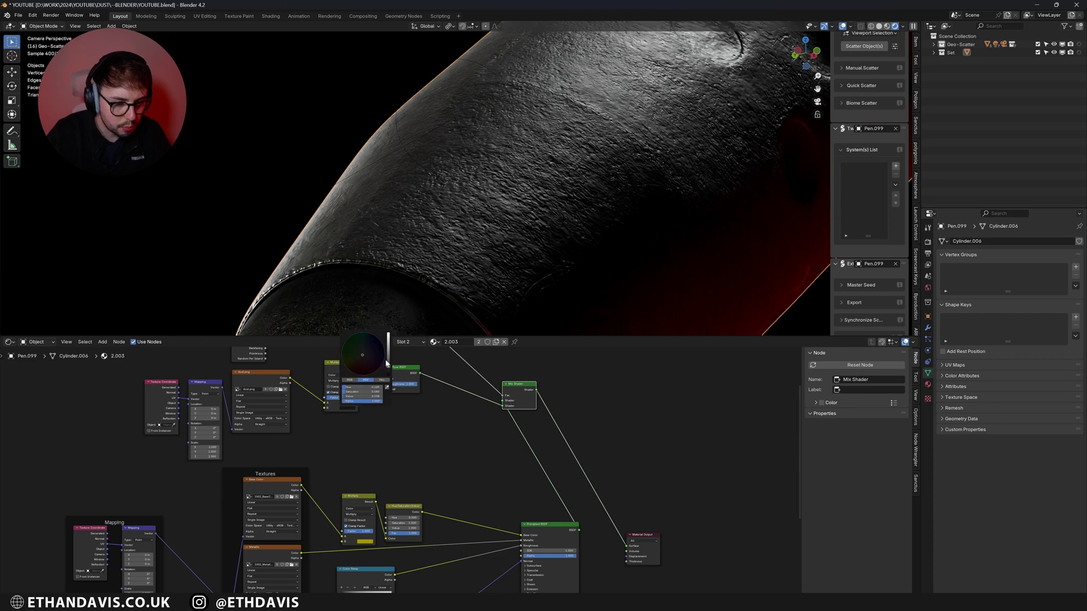
left_click_drag(388, 365, 389, 355)
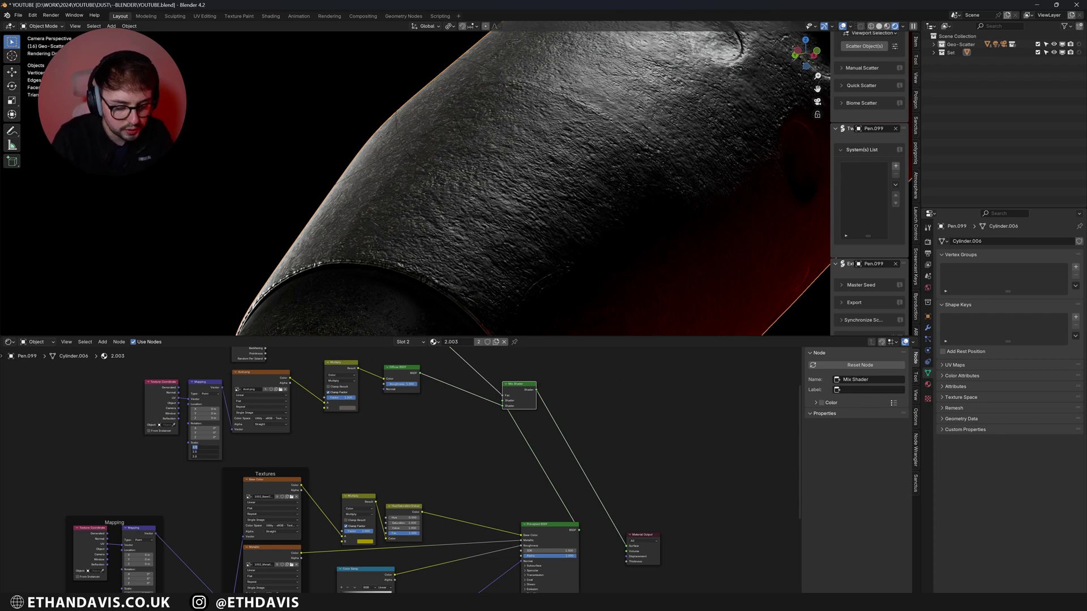
type("9")
key("Return")
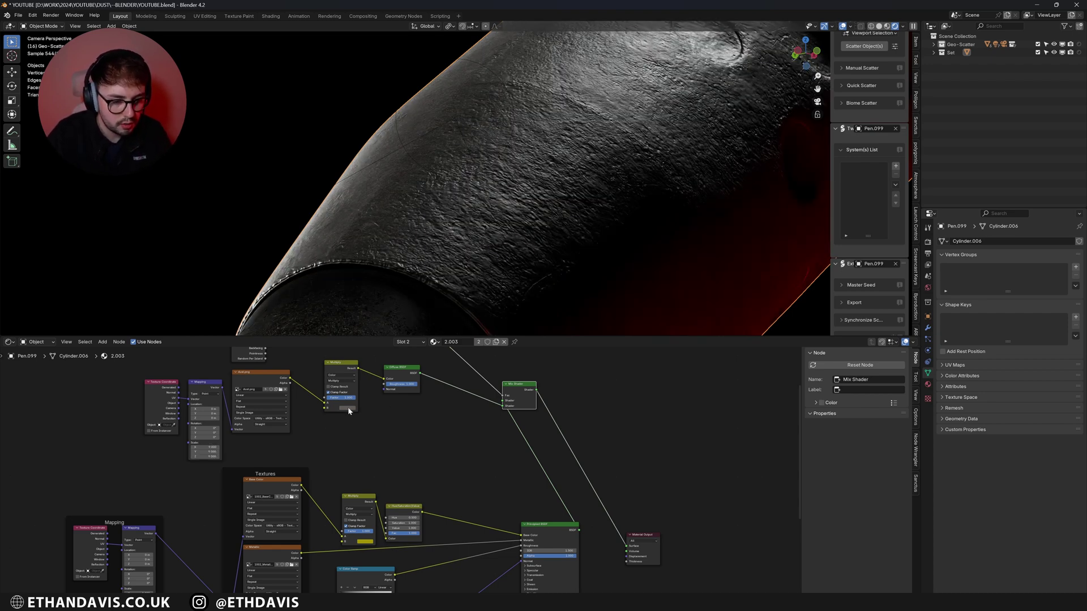
Lighten the dust Multiply node's B color further and preview material 2.003 with the Principled BSDF against the Mix Shader.
left_click(347, 408)
left_click_drag(388, 353, 388, 343)
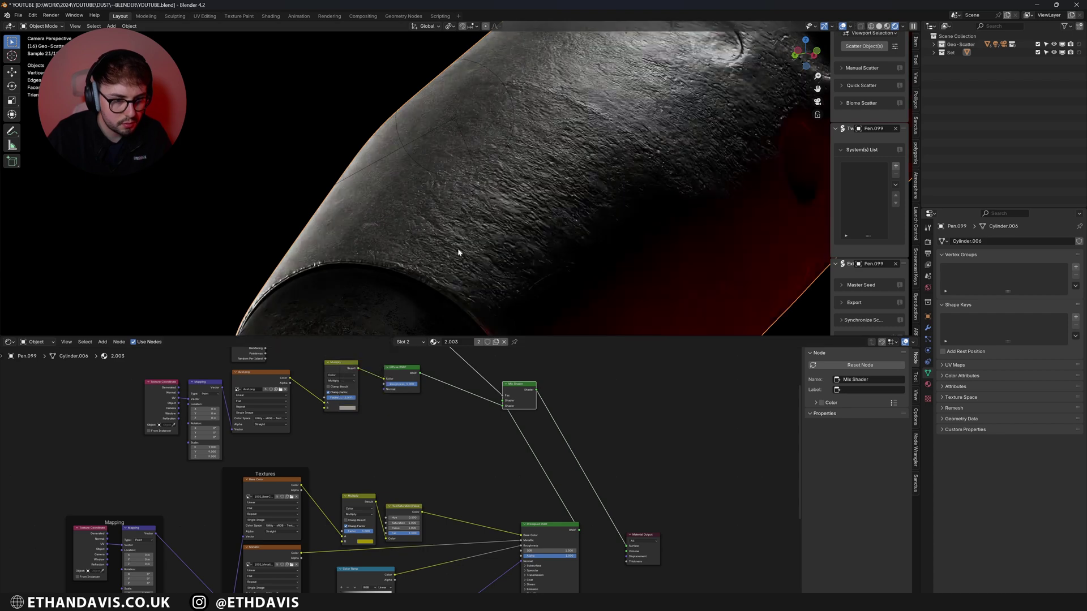
scroll(462, 247, "down", 3)
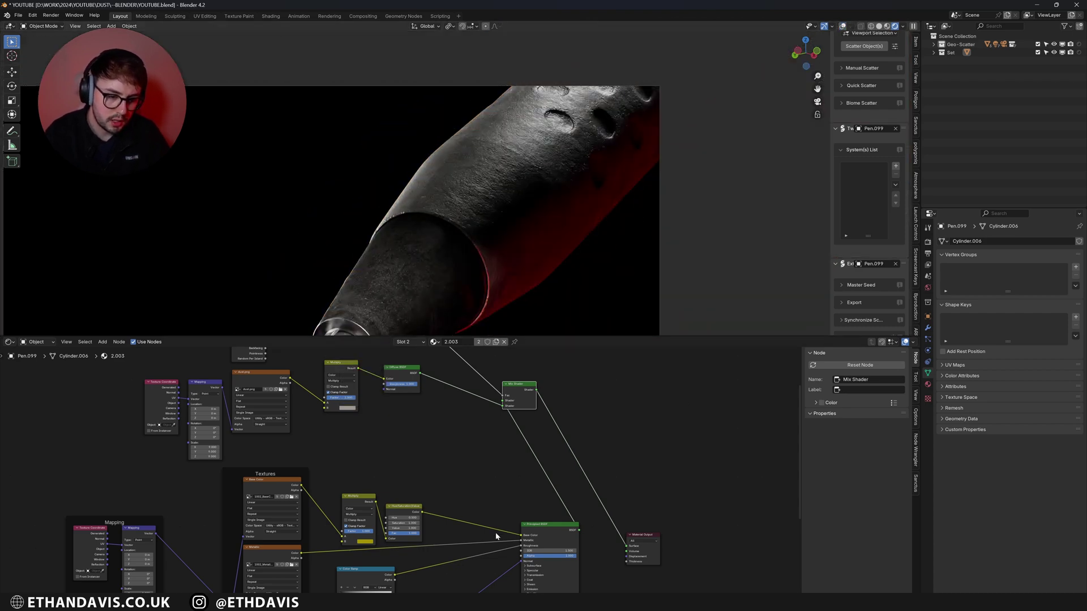
left_click(561, 529, "ctrl+shift")
left_click(512, 391, "ctrl+shift")
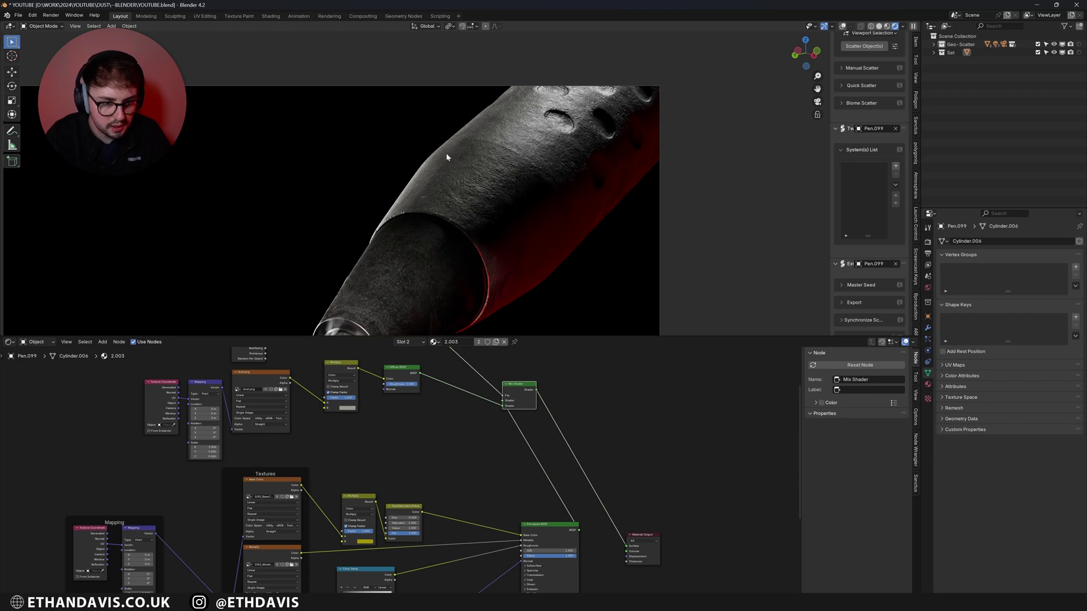
Examine the dust along the whole length of the pen from outside the camera view.
scroll(423, 313, "down", 4)
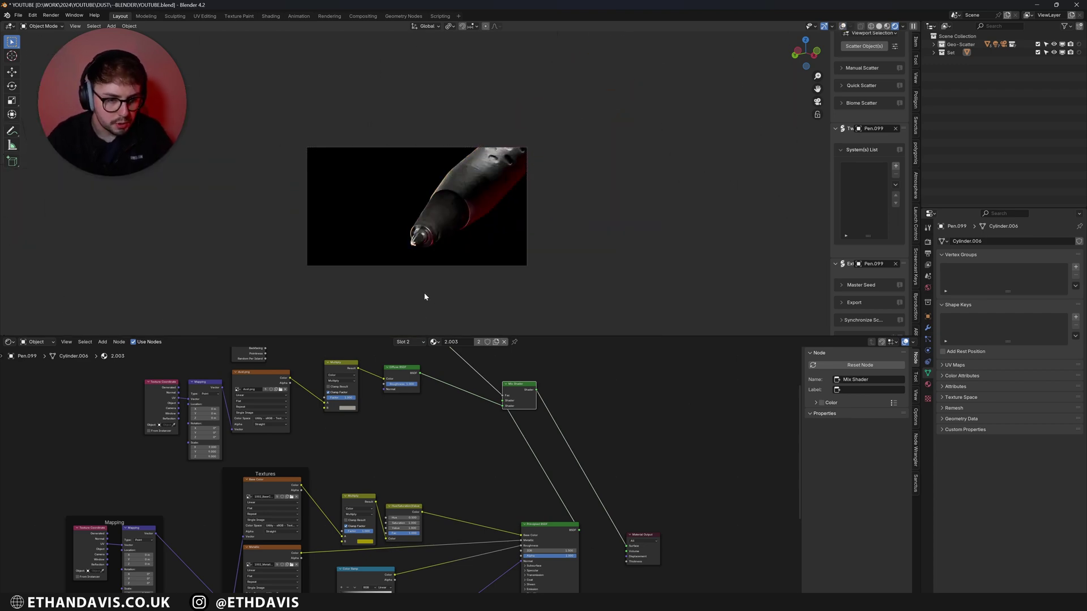
middle_click_drag(472, 179, 457, 189)
middle_click_drag(547, 131, 464, 220, "shift")
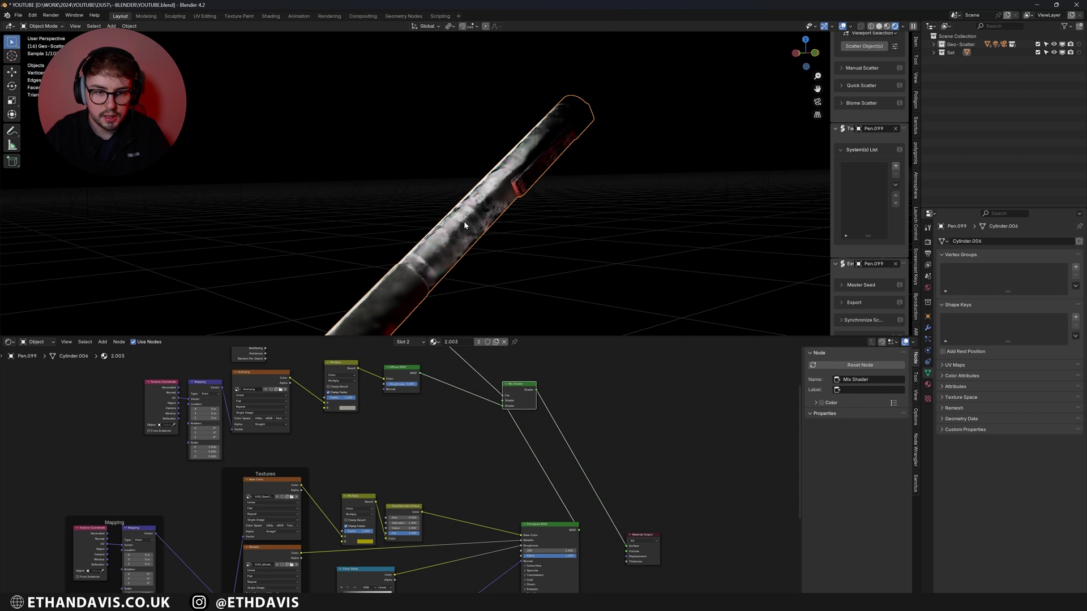
scroll(547, 231, "up", 4)
middle_click_drag(547, 231, 579, 89)
scroll(568, 139, "down", 3)
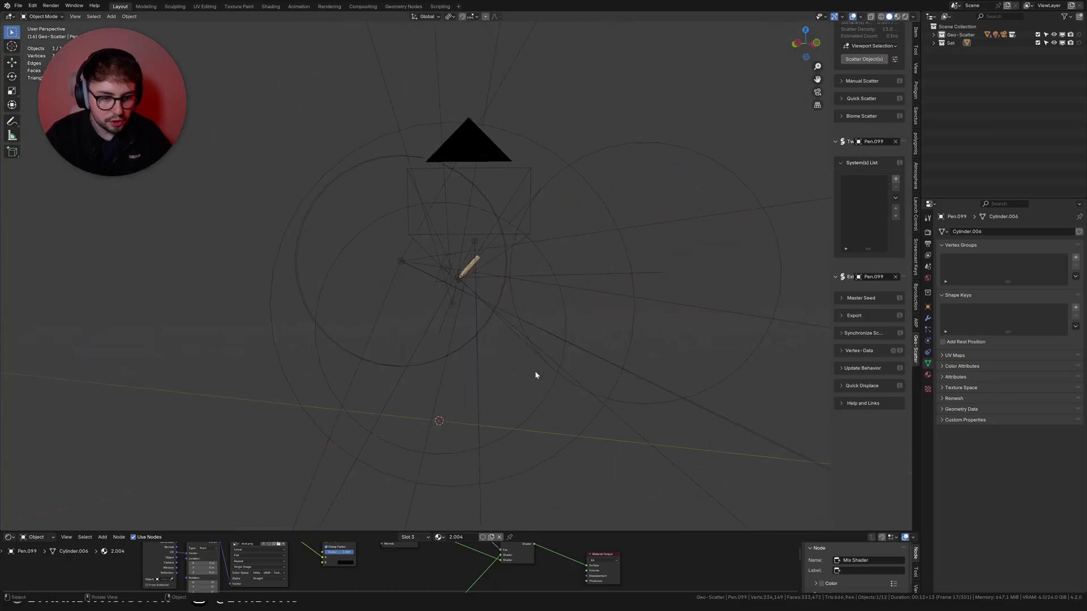
Exclude the Geo-Scatter collection from the view layer.
middle_click_drag(462, 371, 539, 348)
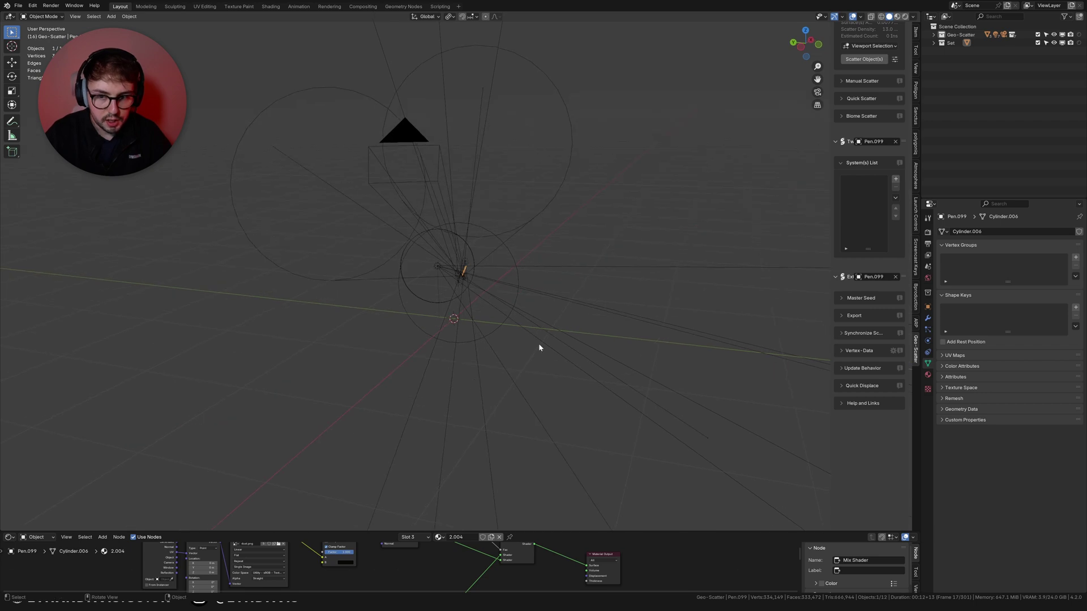
scroll(466, 276, "up", 2)
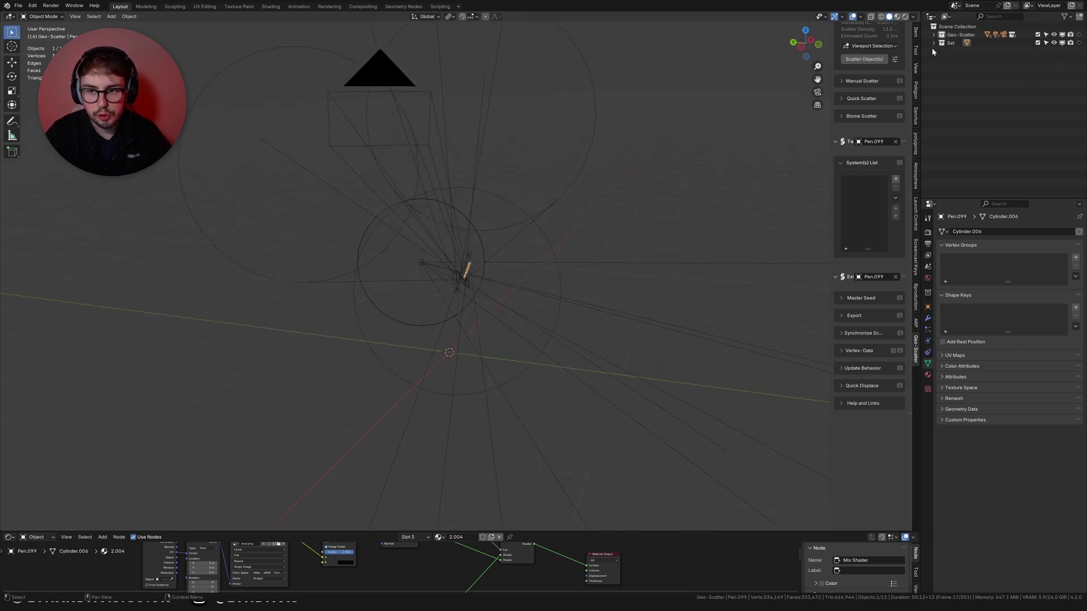
left_click(1038, 35)
middle_click_drag(530, 333, 489, 386)
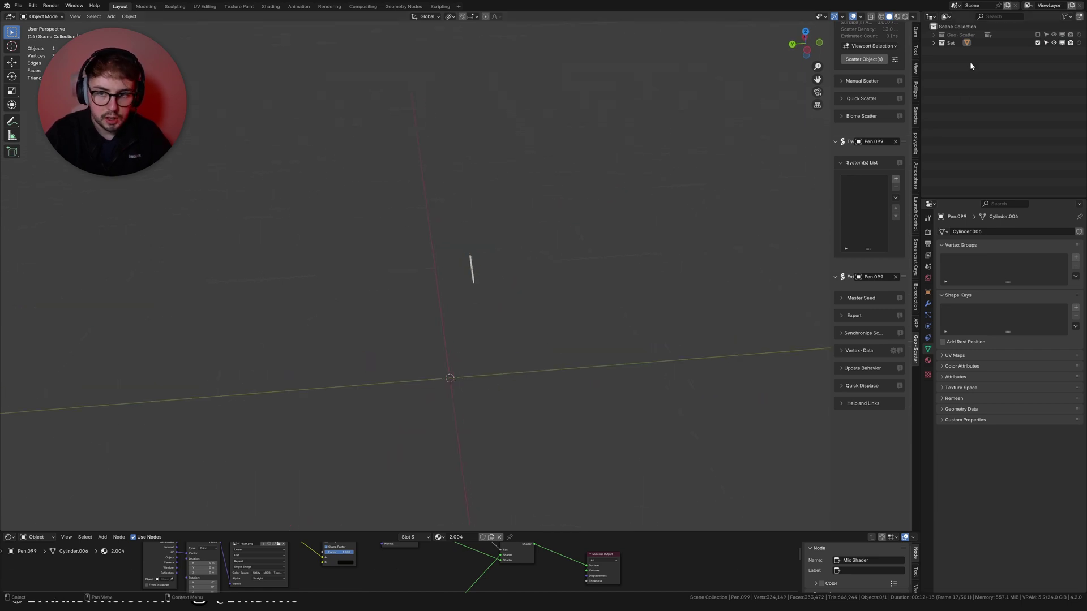
Add an ico sphere with 1 subdivision and a 1 m radius to the Set collection.
left_click(956, 43)
key("shift+a")
mouse_move(475, 393)
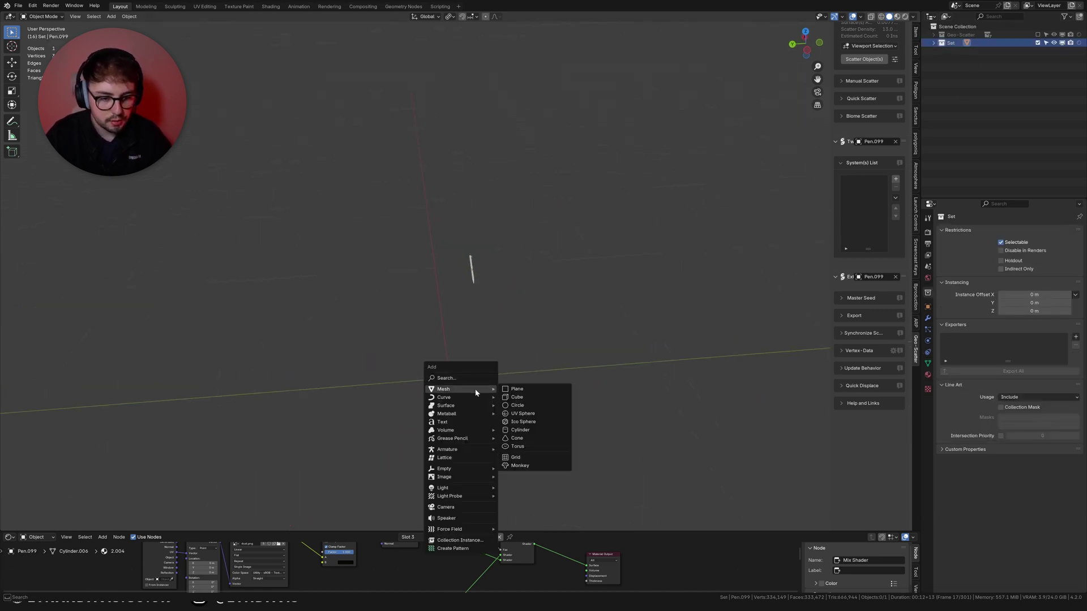
left_click(524, 422)
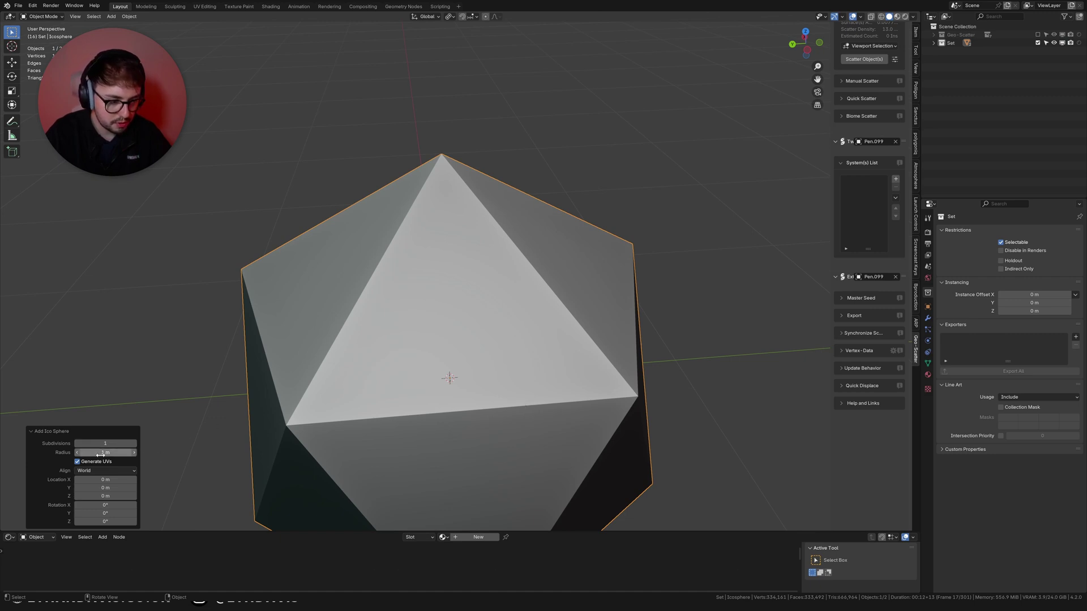
scroll(480, 290, "down", 5)
middle_click_drag(480, 290, 515, 276)
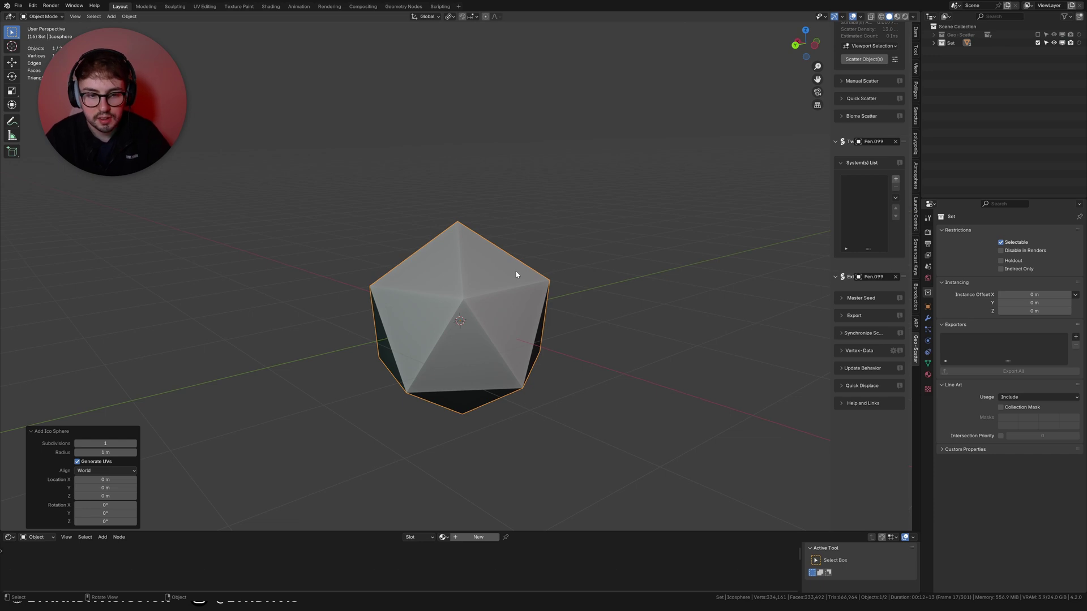
middle_click_drag(515, 275, 494, 281)
Stretch the ico sphere's uppermost and lowermost vertices apart along Z to form a pointed crystal.
key("Tab")
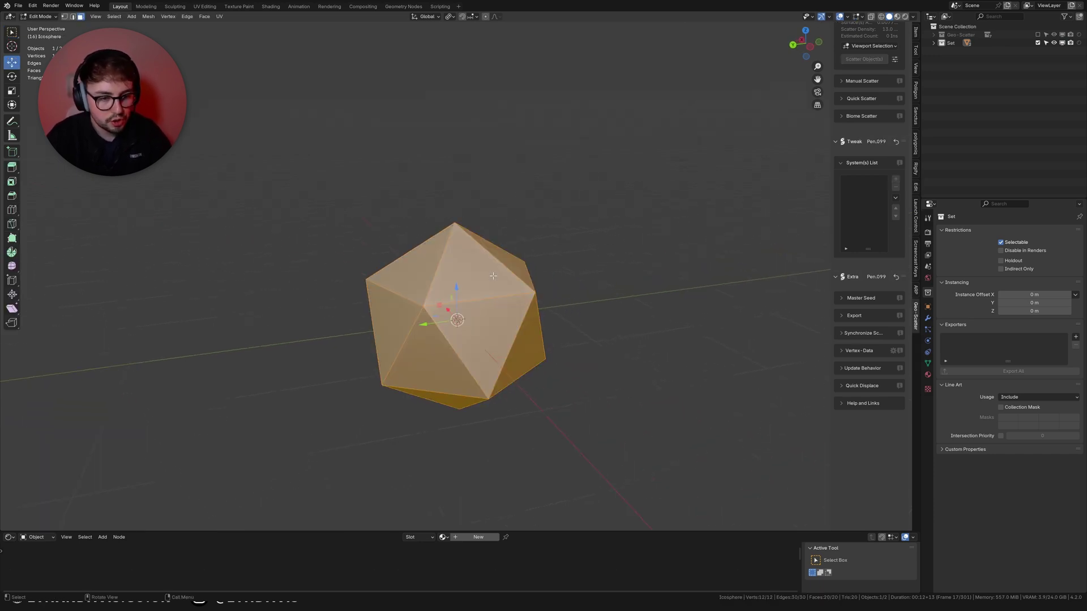
scroll(521, 280, "down", 1)
left_click(460, 247)
key("g")
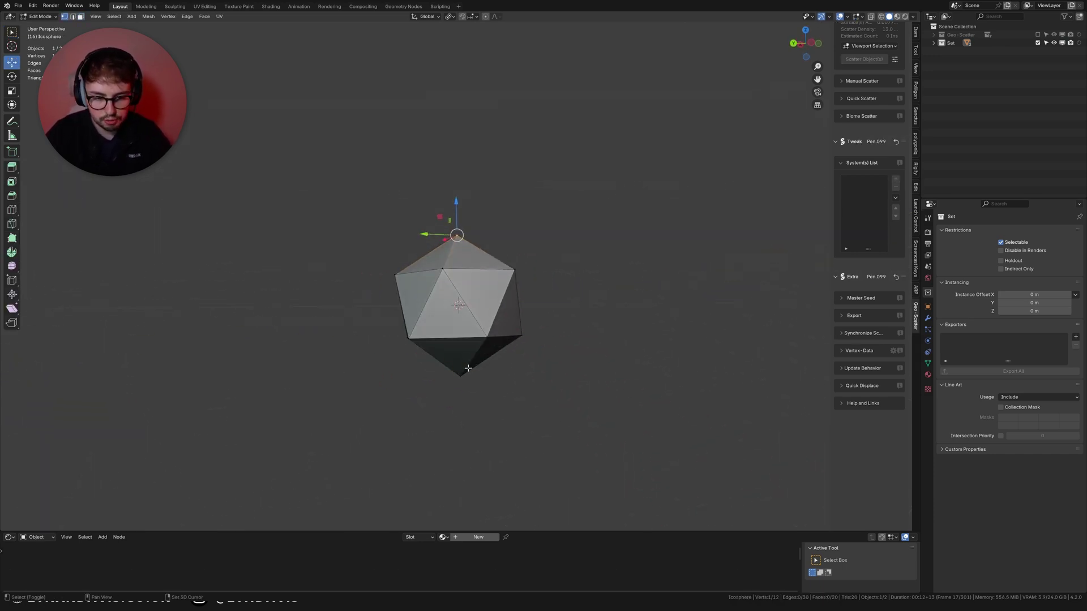
left_click(468, 368, "shift")
key("s")
key("z")
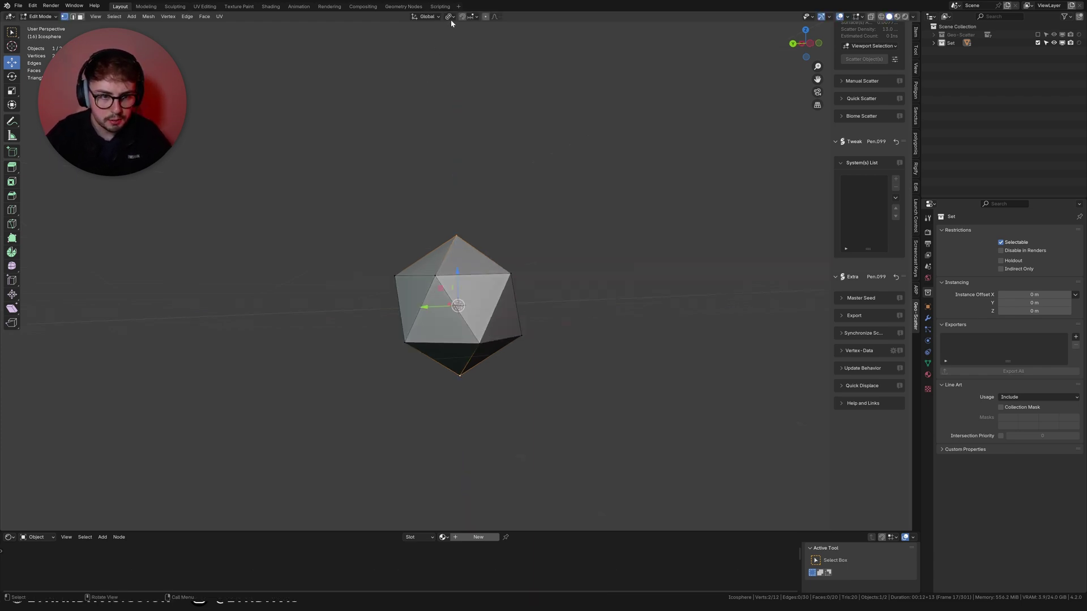
key("s")
key("z")
left_click(658, 248)
key("Tab")
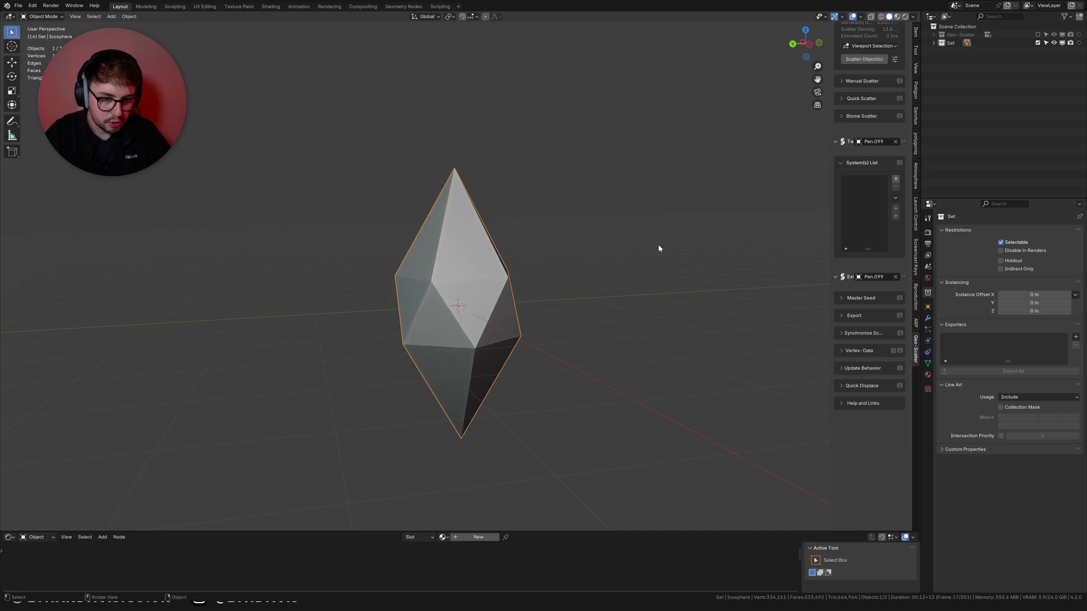
Duplicate the pointed crystal about 2.1 m along negative Y.
middle_click_drag(657, 243, 545, 291)
key("shift+d")
key("y")
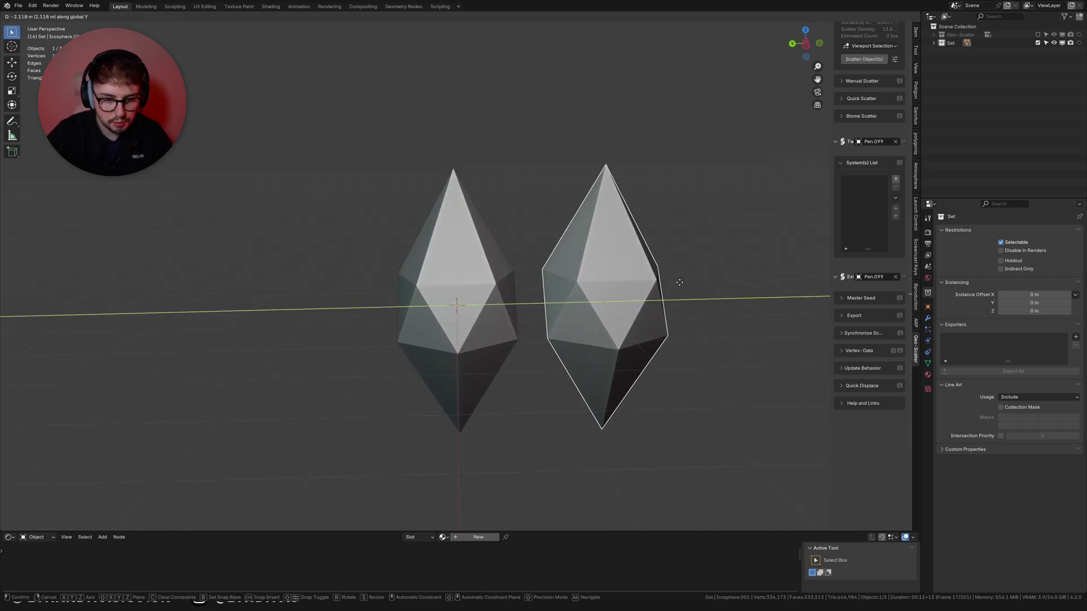
left_click(679, 282)
Stretch the copy's two middle vertex rings along Z to make a long crystal with short tips.
key("Tab")
key("alt+z")
left_click_drag(715, 356, 485, 243)
key("s")
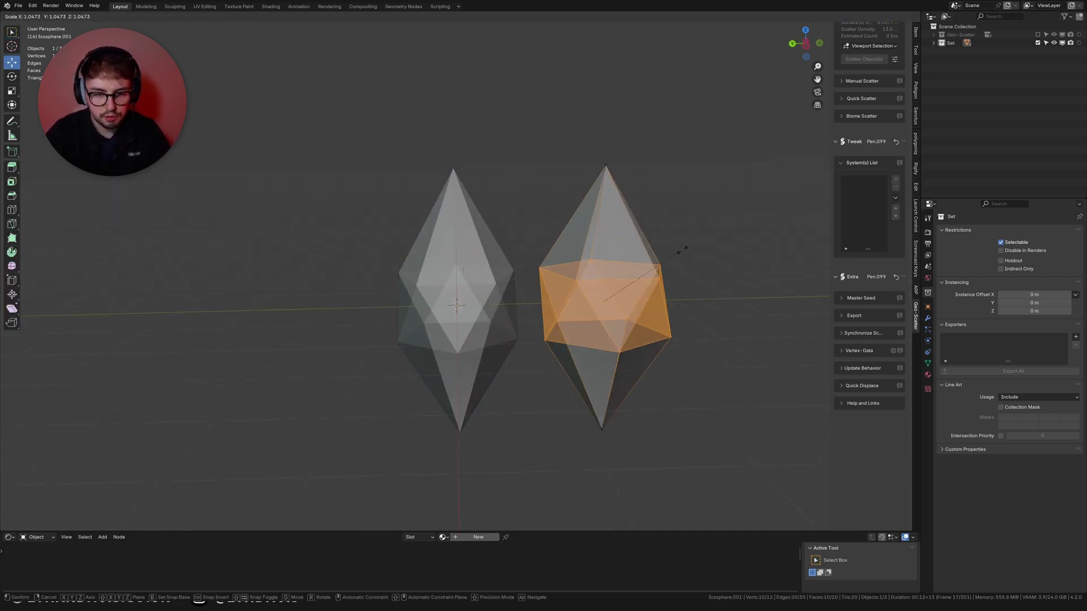
key("z")
left_click(784, 226)
key("Tab")
scroll(695, 244, "down", 4)
key("alt+z")
Move the long crystal about 0.61 m further along negative Y.
middle_click_drag(657, 276, 585, 253)
key("g")
key("x")
key("y")
left_click(601, 256)
Duplicate the long crystal about 2.4 m along negative Y.
scroll(500, 291, "up", 1)
key("shift+d")
key("x")
key("y")
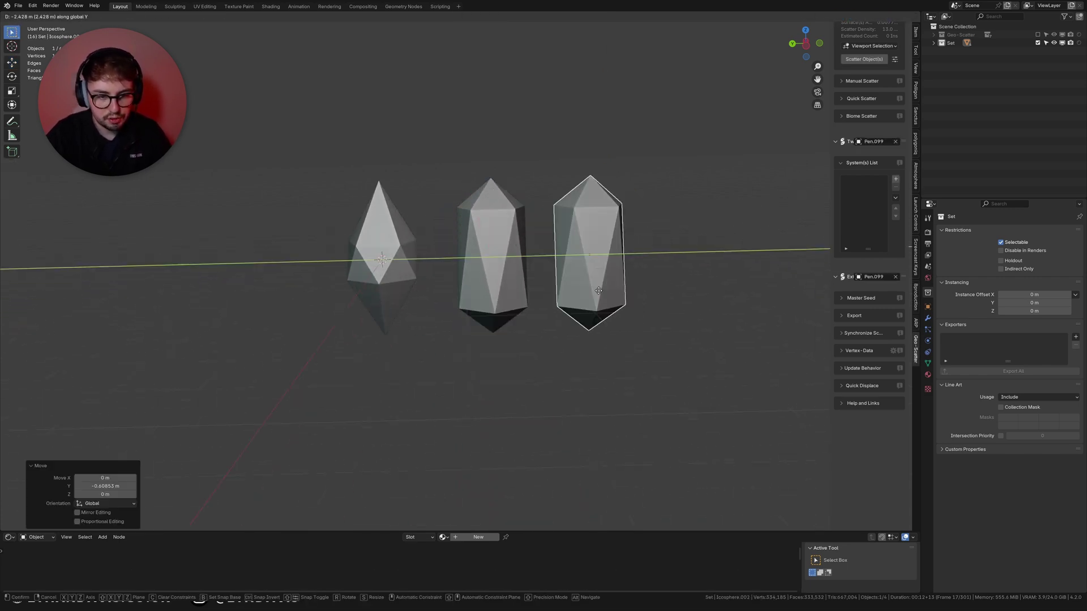
left_click(598, 290)
Flatten the third shape into a short stone by scaling all its vertices to about 0.39 along Z.
key("Tab")
key("alt+z")
left_click_drag(679, 356, 530, 274)
left_click_drag(533, 156, 634, 215, "shift")
key("s")
key("z")
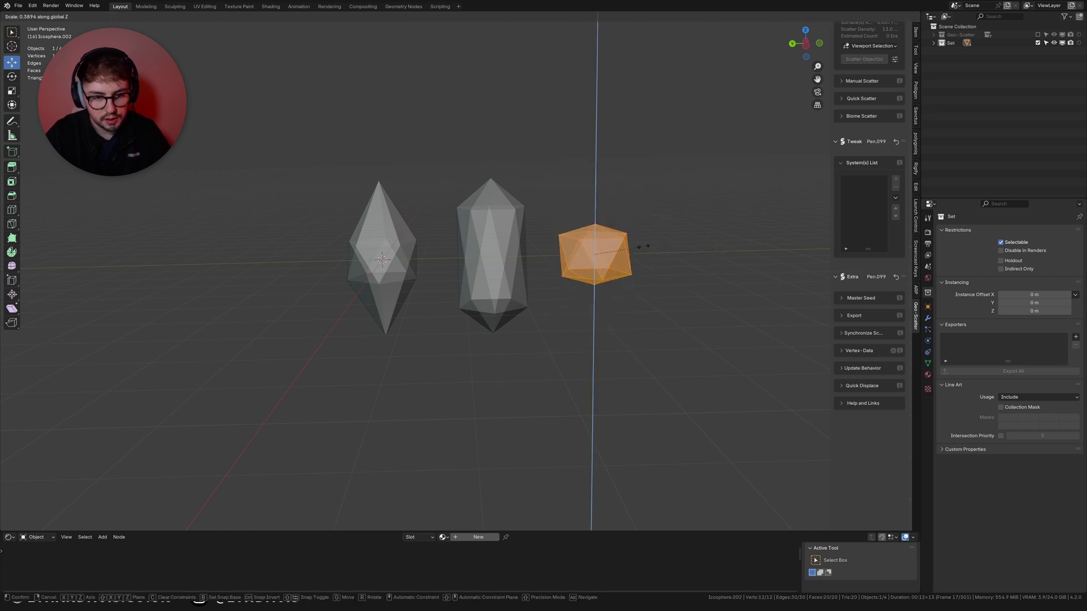
left_click(643, 247)
key("Tab")
key("alt+z")
Duplicate the short stone along the Y axis, clear of the original.
key("shift+d")
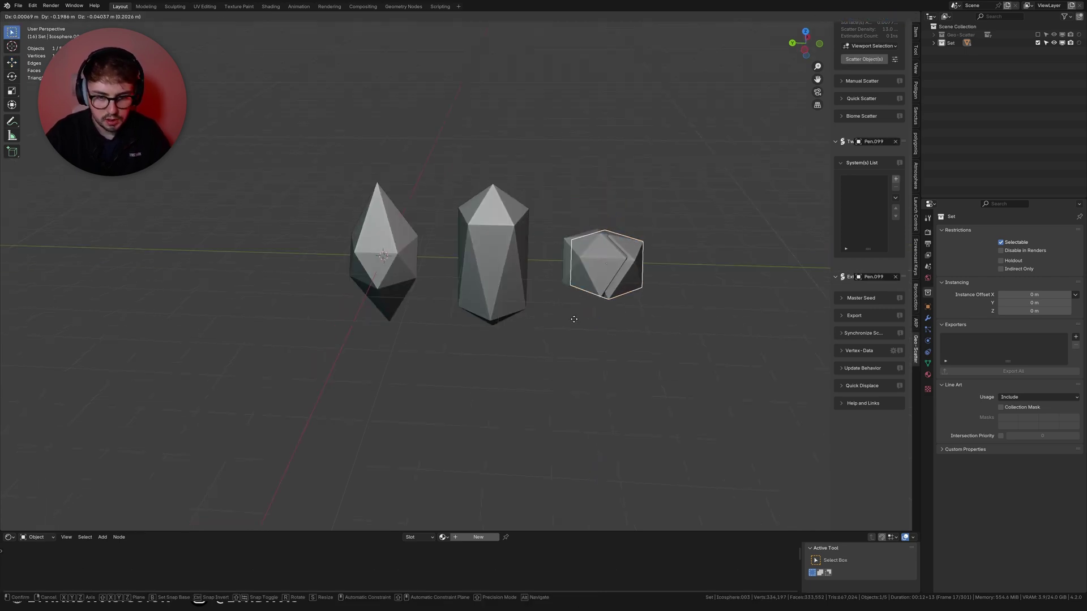
key("x")
key("y")
left_click(699, 318)
middle_click_drag(689, 323, 609, 302, "shift")
Enlarge the copied stone's mesh to more than twice its size and move it about 0.97 m along negative Y.
key("Tab")
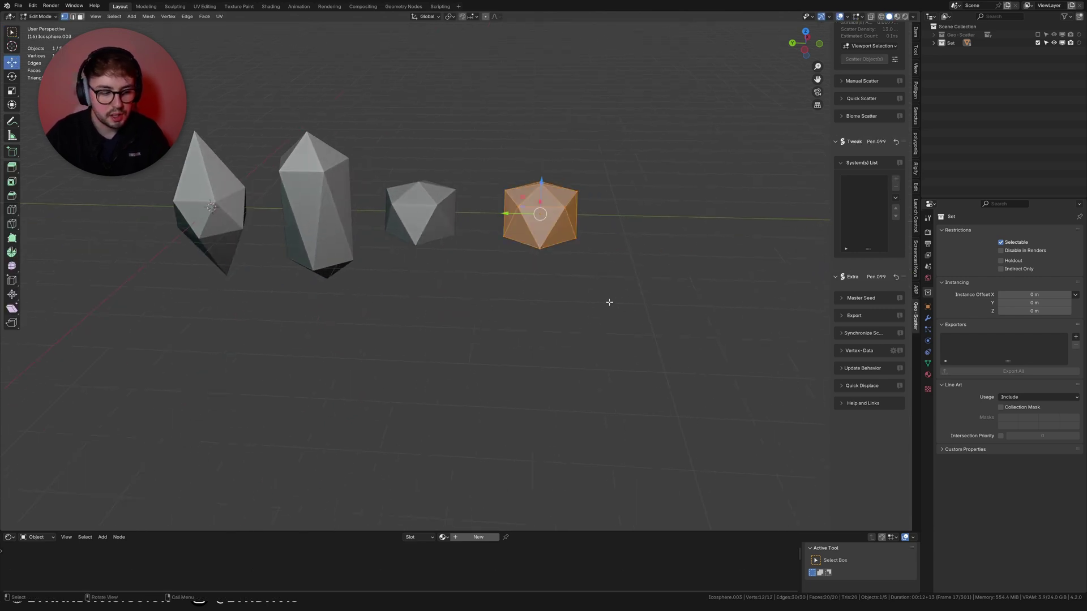
key("s")
left_click(582, 272)
key("Tab")
key("g")
key("x")
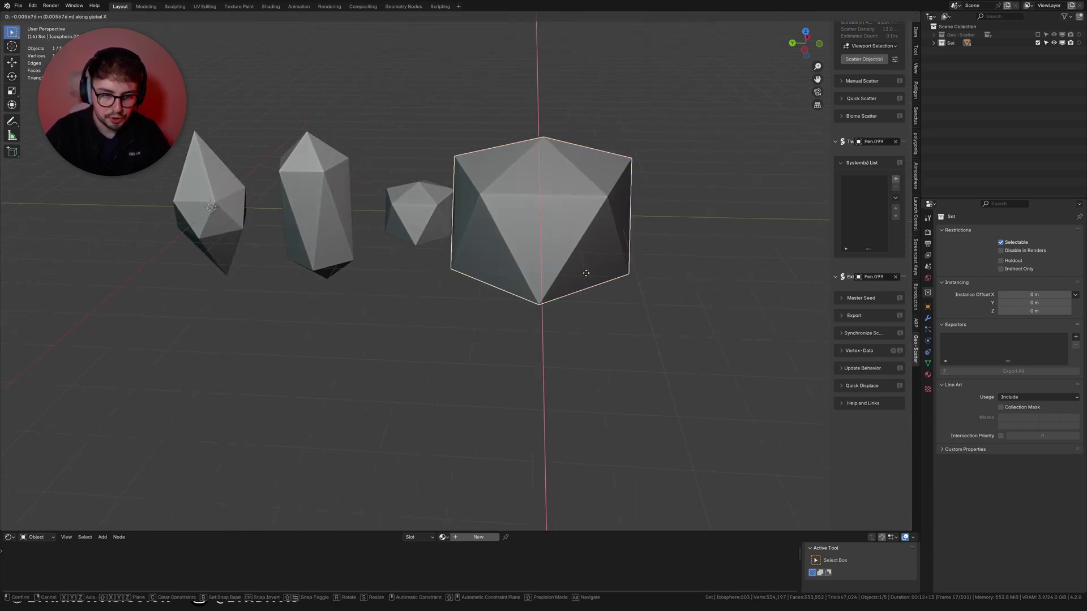
key("y")
left_click(623, 273)
Duplicate the large stone about 5.4 m along negative Y and stretch the copy along Z into a tall crystal.
scroll(623, 272, "down", 3)
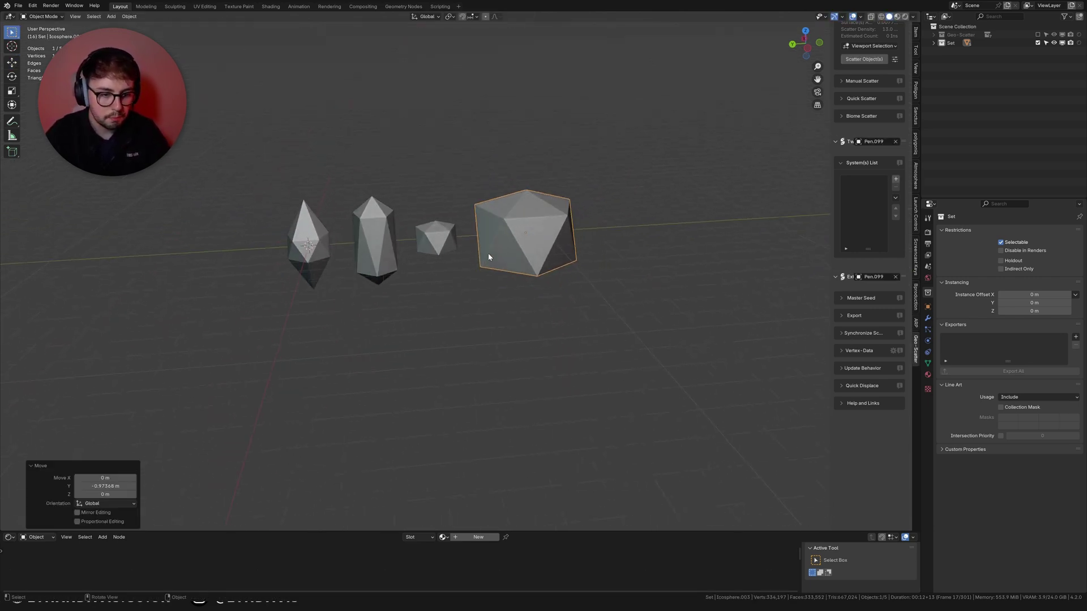
scroll(489, 257, "down", 2)
key("shift+d")
key("y")
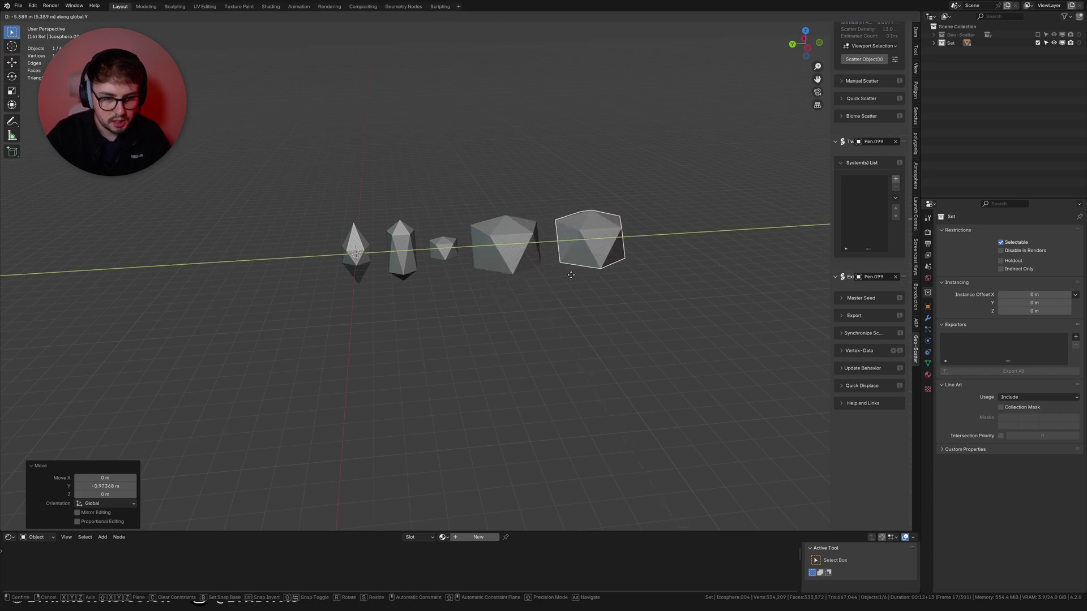
left_click(570, 274)
key("s")
key("z")
left_click(724, 356)
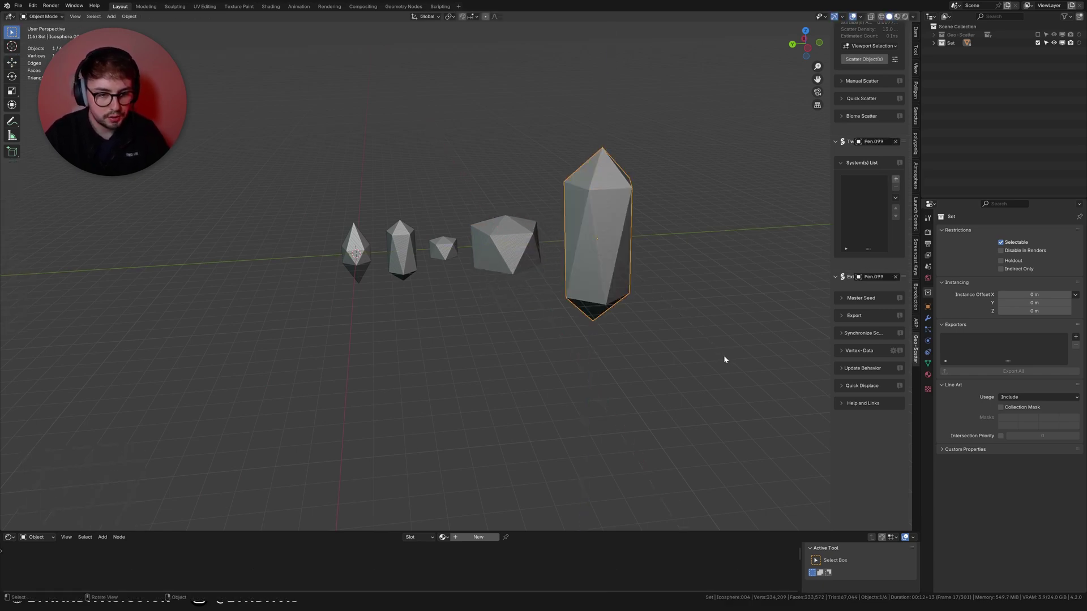
mouse_move(711, 352)
middle_mouse_down()
mouse_move(699, 332)
mouse_move(704, 358)
middle_mouse_up()
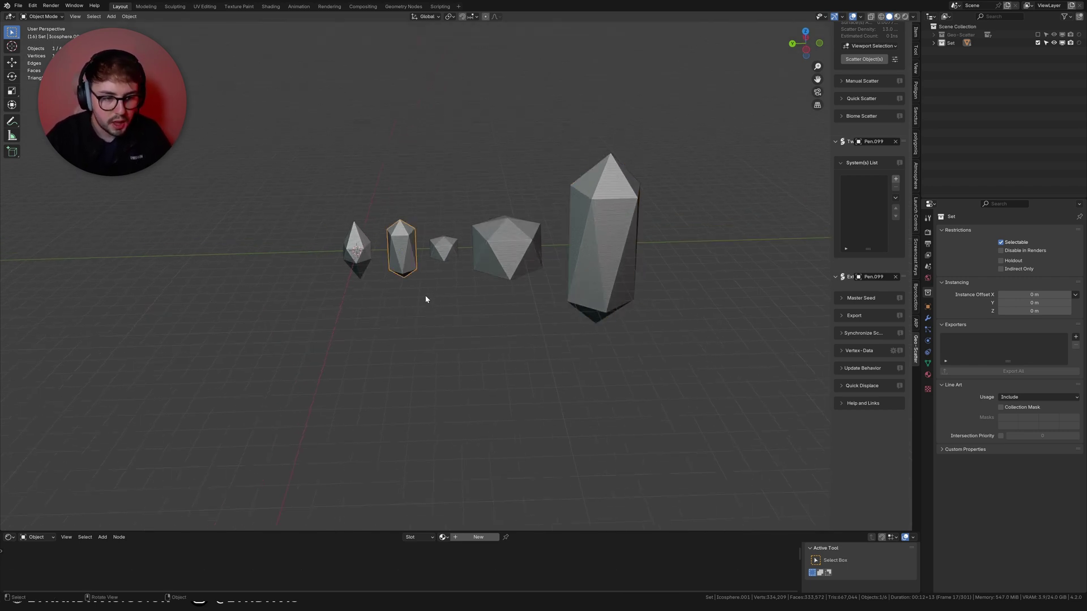
Add a 6-vertex cylinder with 1 m radius and 2 m depth, and move it about 2.4 m along Y.
key("shift+a")
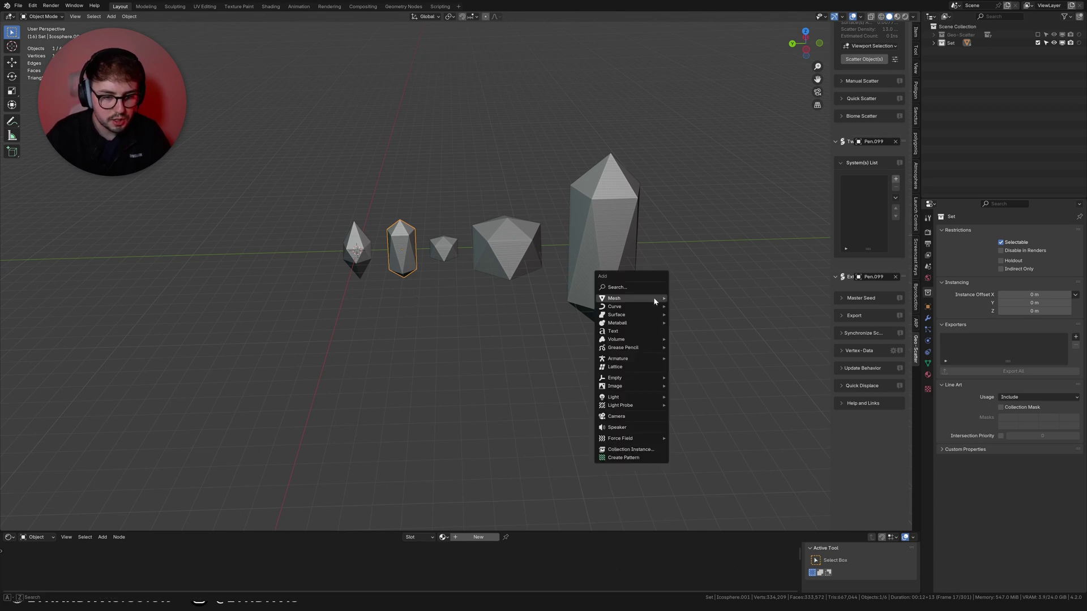
mouse_move(653, 298)
left_click(691, 338)
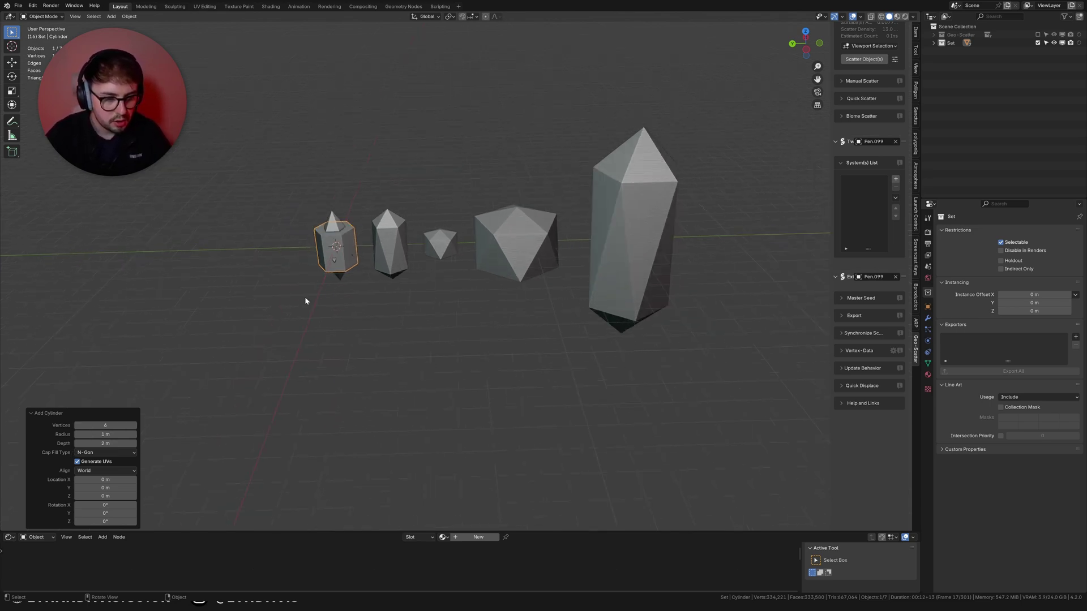
key("g")
key("y")
left_click(337, 288)
Raise the hexagonal cylinder's upper face about 2.1 m along Z.
scroll(444, 320, "up", 6)
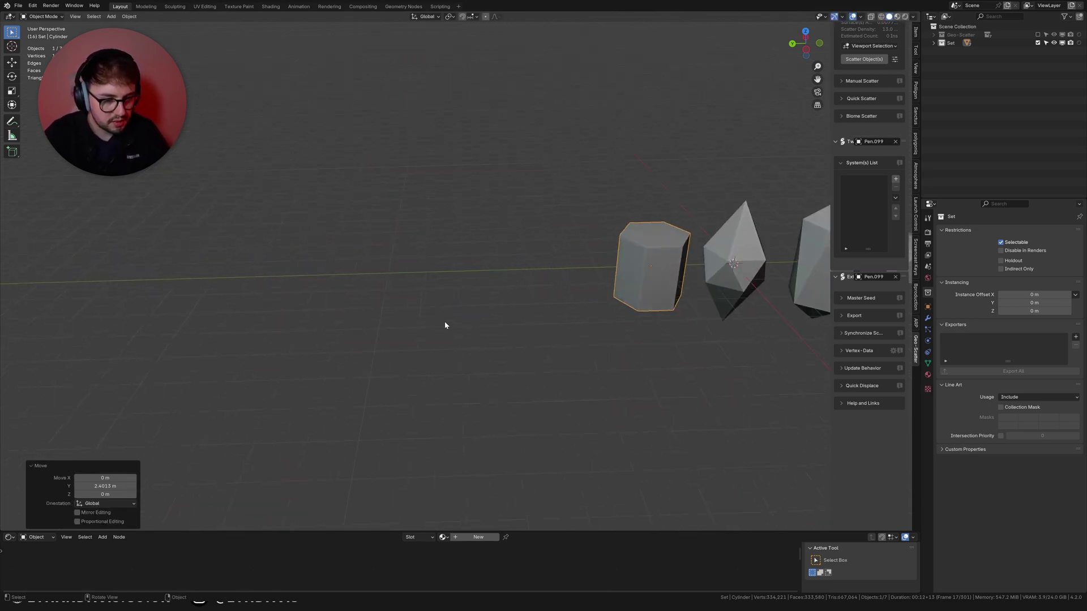
middle_click_drag(538, 286, 477, 256)
key("Tab")
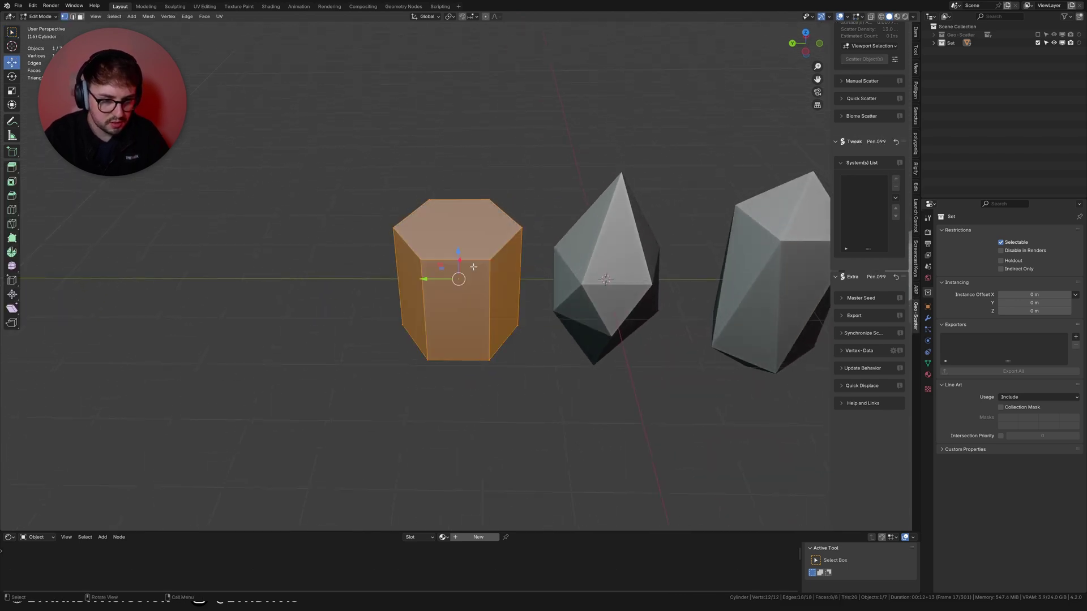
left_click(453, 234)
scroll(456, 243, "down", 3)
key("g")
key("z")
left_click(532, 208)
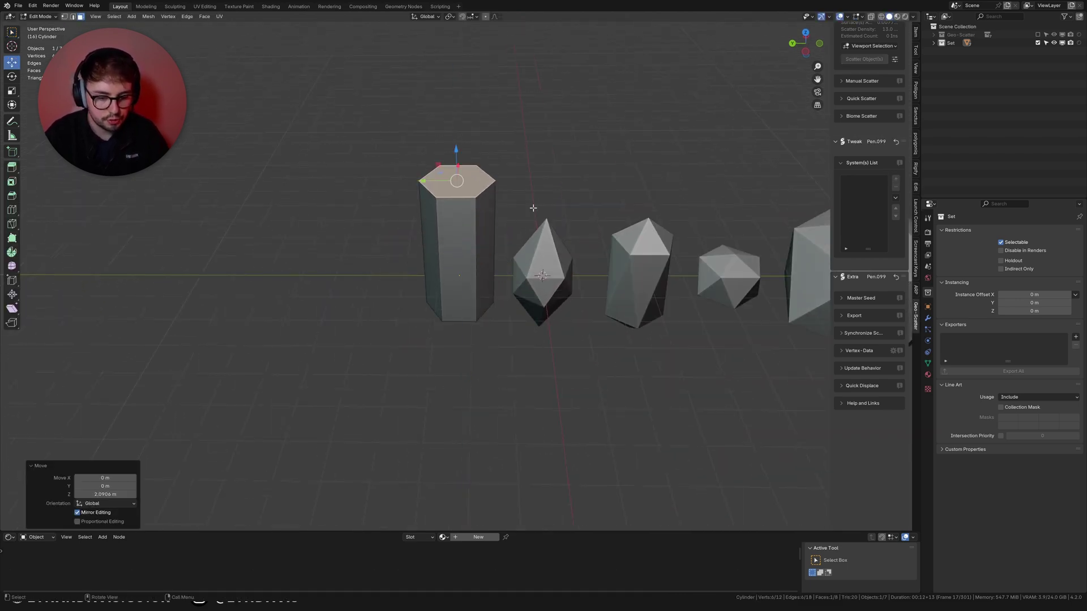
Extrude the cylinder's upper face three times in the right orthographic view to form a bent strand.
key("KP_1")
key("KP_3")
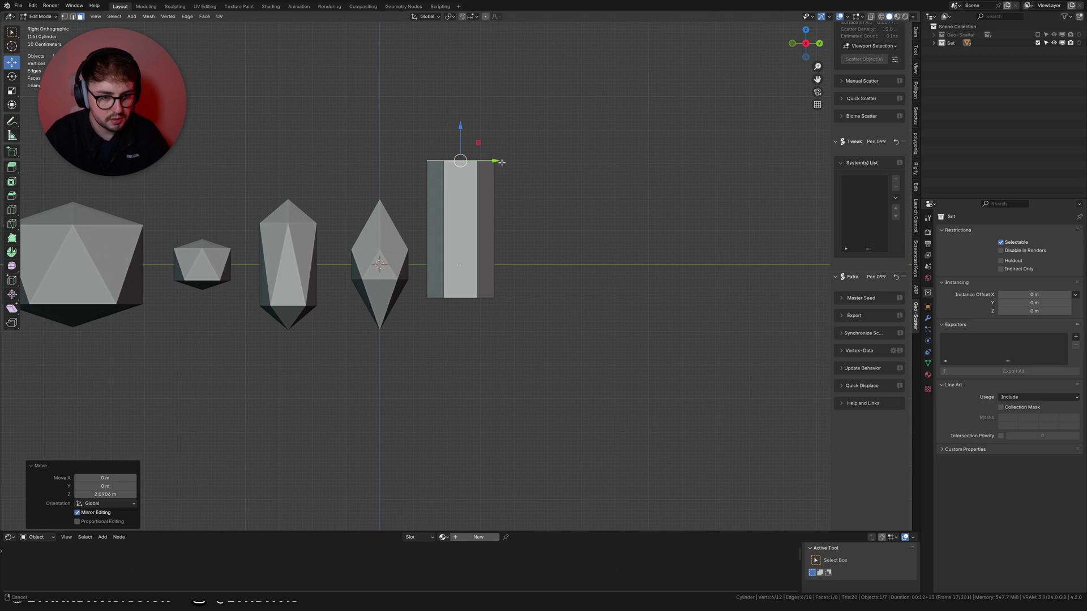
middle_click_drag(501, 163, 487, 231, "shift")
right_click(487, 166, "ctrl")
right_click(558, 126, "ctrl")
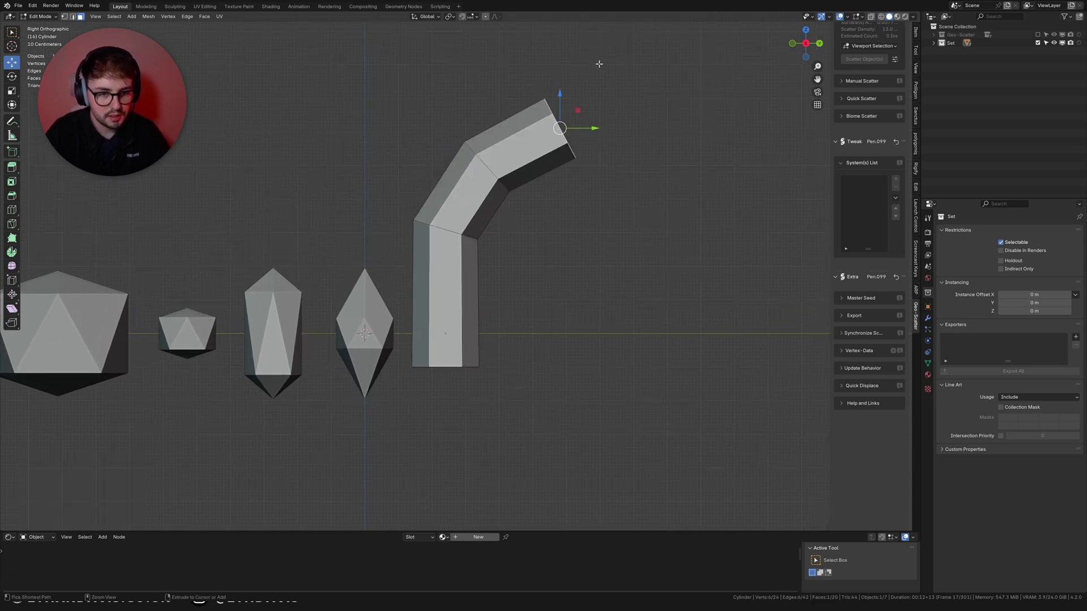
right_click(599, 64, "ctrl")
scroll(599, 64, "down", 2)
scroll(596, 98, "up", 1)
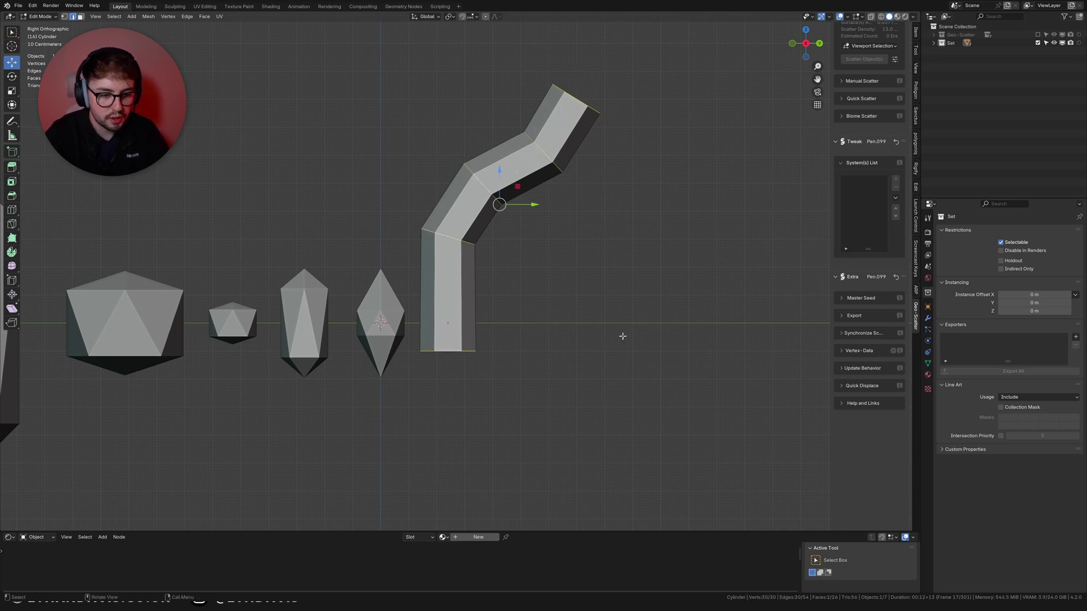
Set the transform pivot to Individual Origins and scale the bent strand's cross-sections down into a thin strand.
left_click(448, 17)
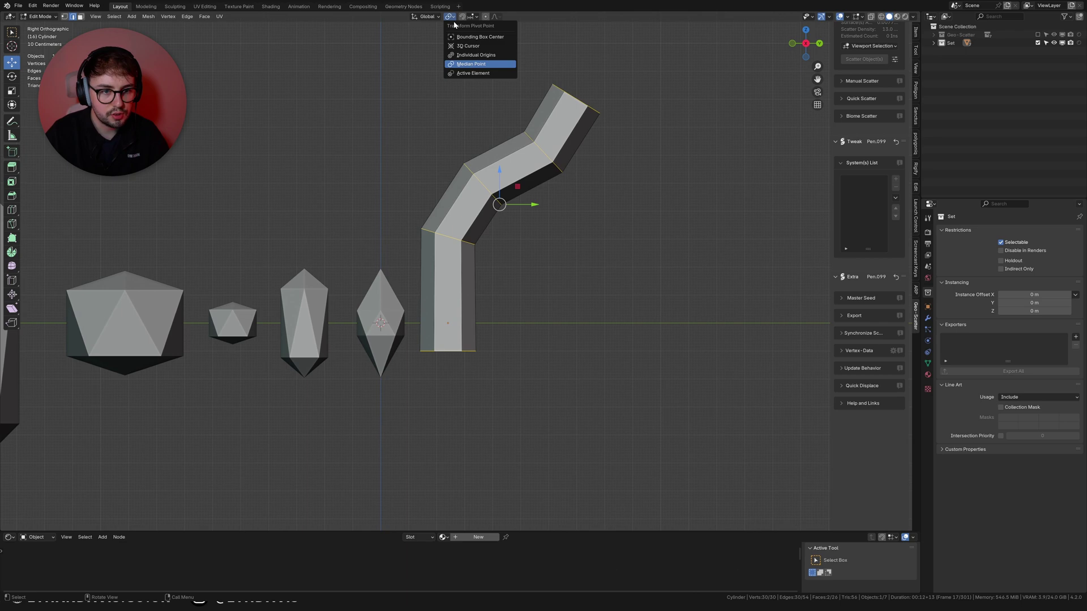
left_click(461, 37)
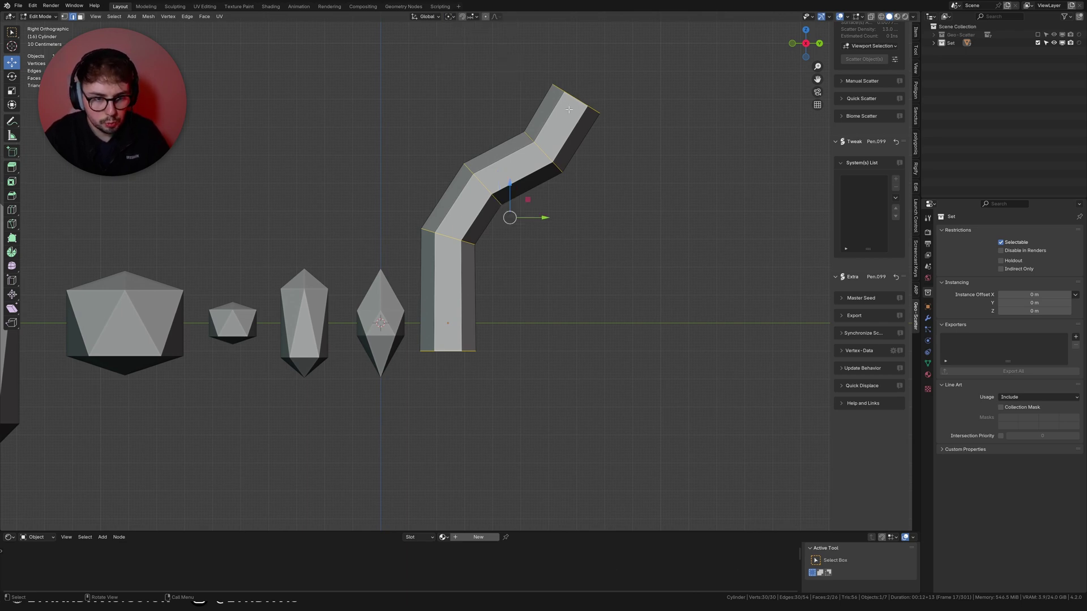
left_click(450, 16)
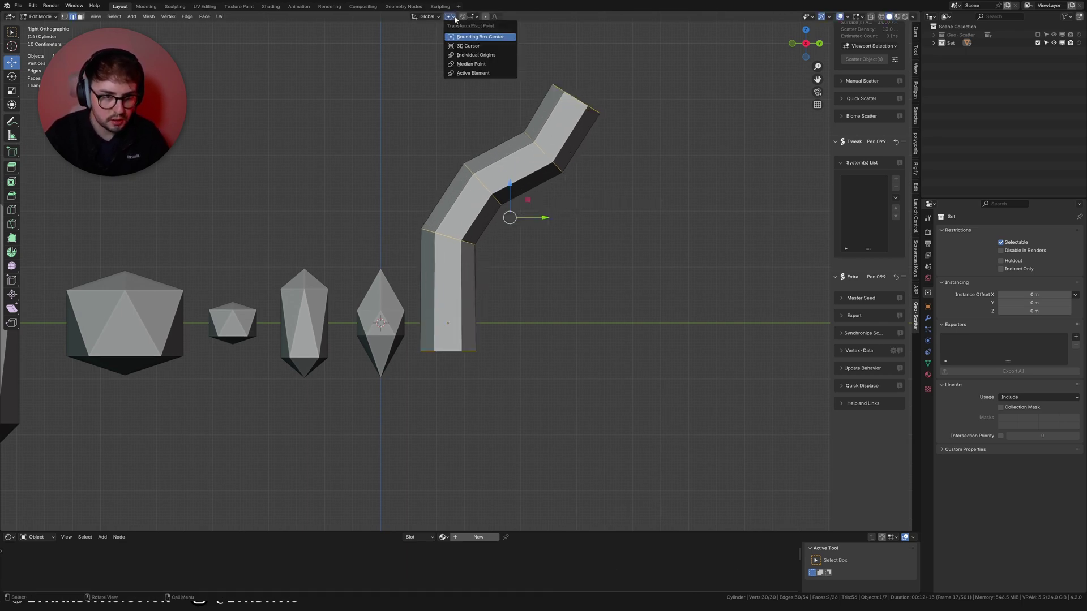
left_click(466, 54)
key("s")
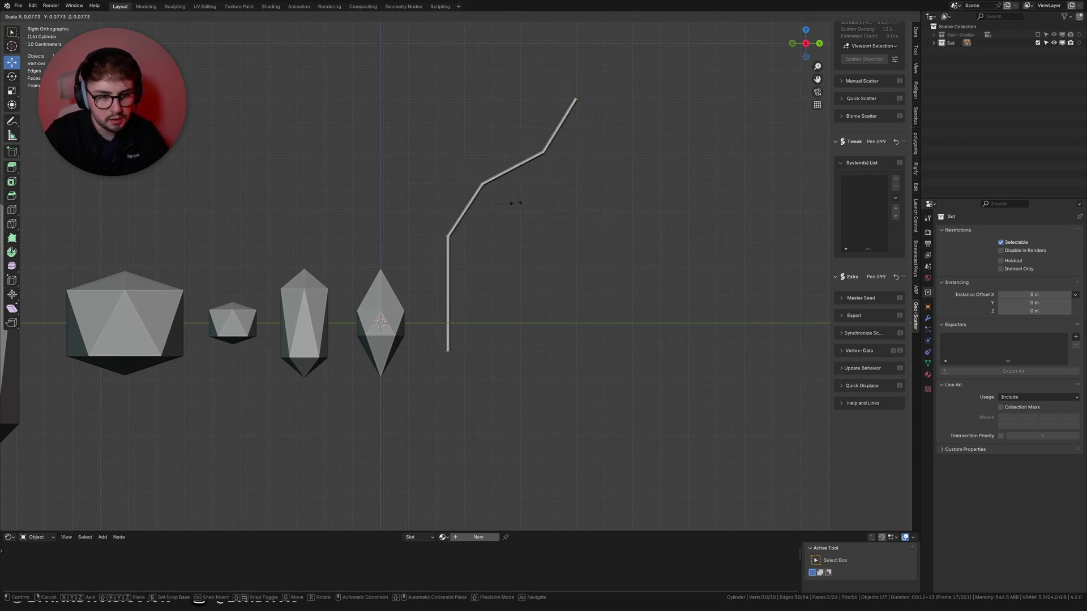
left_click(541, 213)
key("Tab")
Duplicate the thin bent strand and place the copy beside it along positive Y.
scroll(545, 240, "down", 1)
key("shift+d")
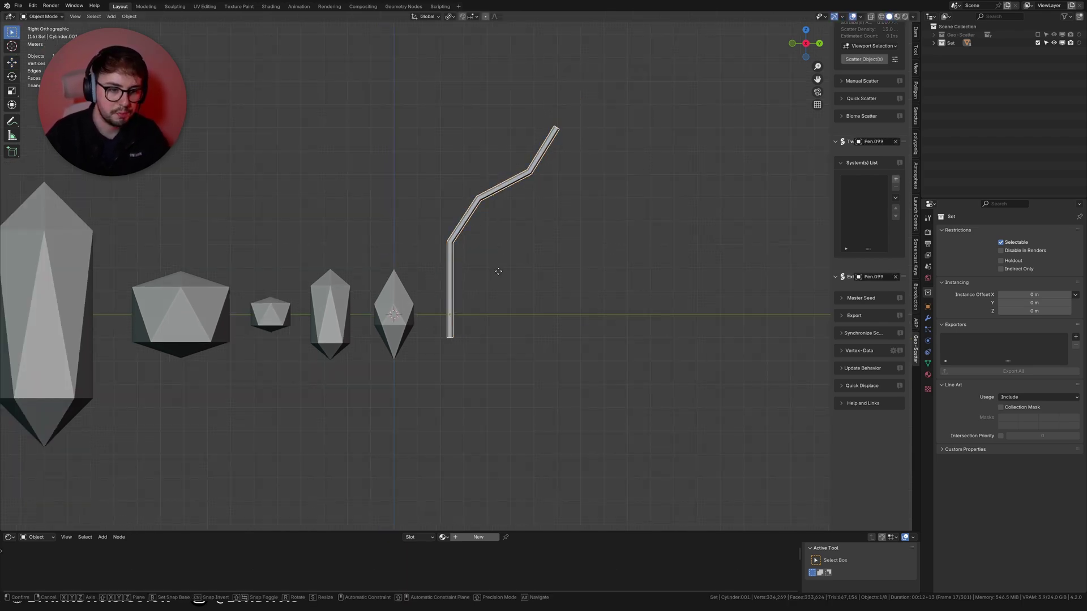
key("x")
key("y")
left_click(574, 266)
Delete the copied strand's bent upper segments, keeping only its straight lower section.
key("Tab")
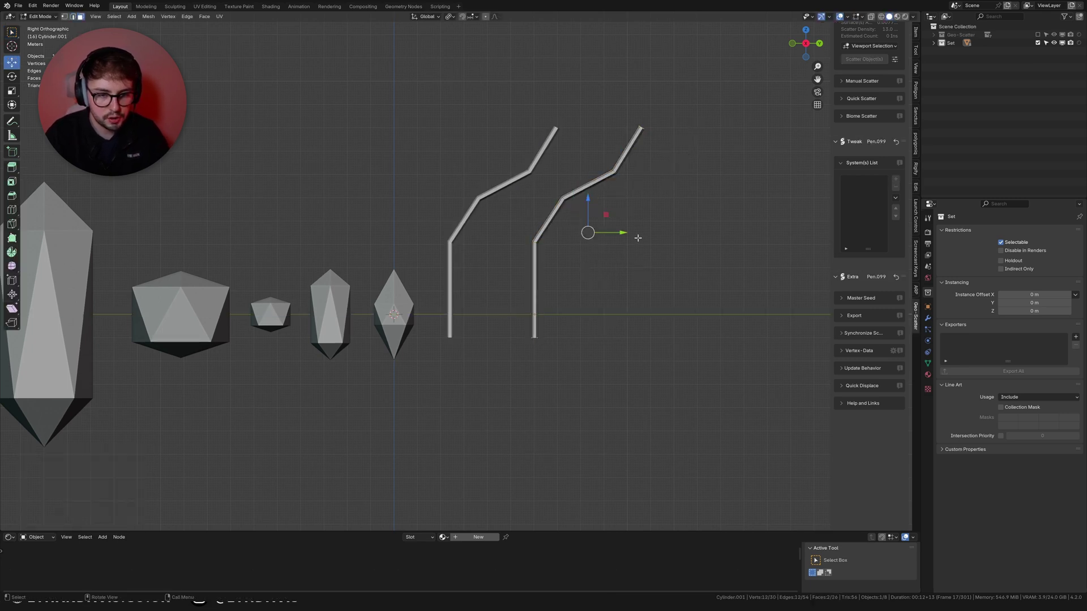
left_click_drag(670, 229, 533, 106)
key("x")
key("alt+z")
left_click_drag(664, 242, 539, 99)
key("x")
left_click(518, 72)
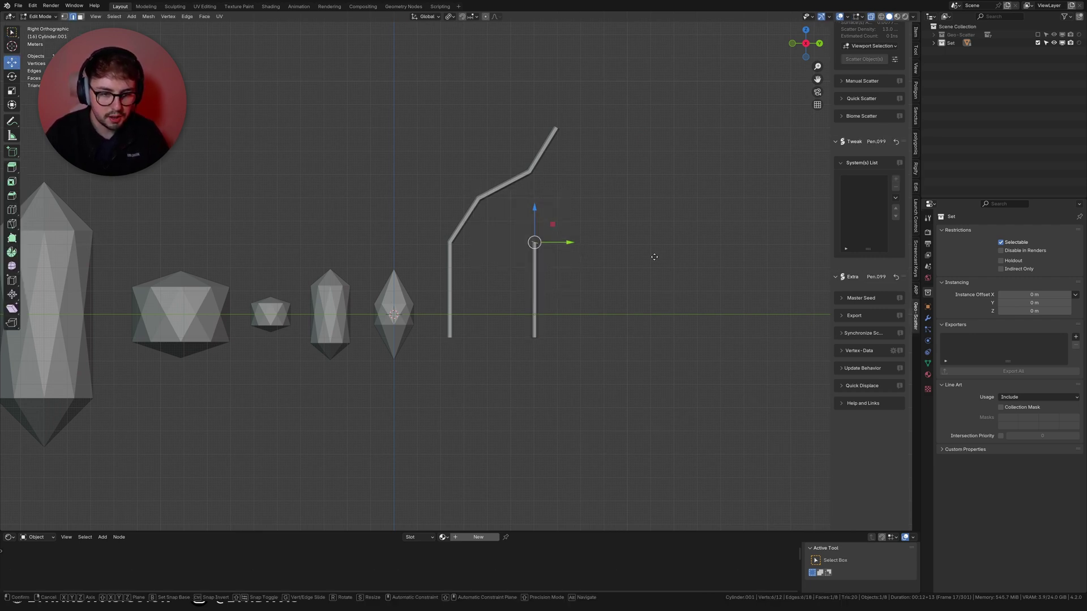
Raise the upper end of the straight strand along Z to lengthen it.
key("g")
key("z")
left_click(653, 224)
key("Tab")
Duplicate the straight strand and place the copy beside it along positive Y.
key("shift+d")
key("y")
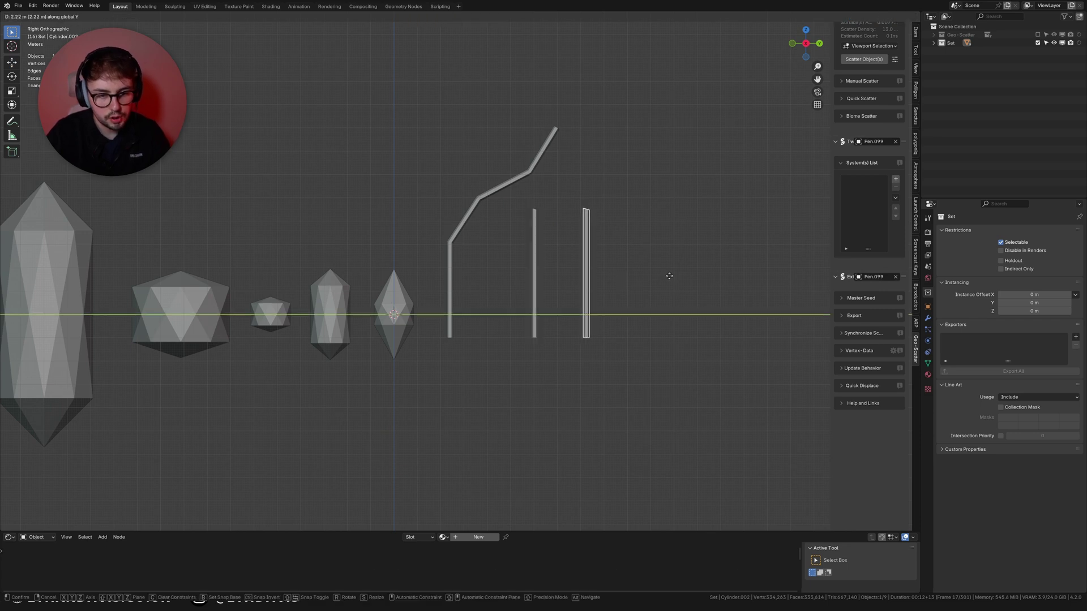
left_click(649, 255)
Lower the new copy's upper end along Z and extrude it through several bends into a large hook-shaped strand.
middle_click_drag(650, 255, 605, 264, "shift")
key("Tab")
left_click_drag(594, 250, 537, 203)
key("g")
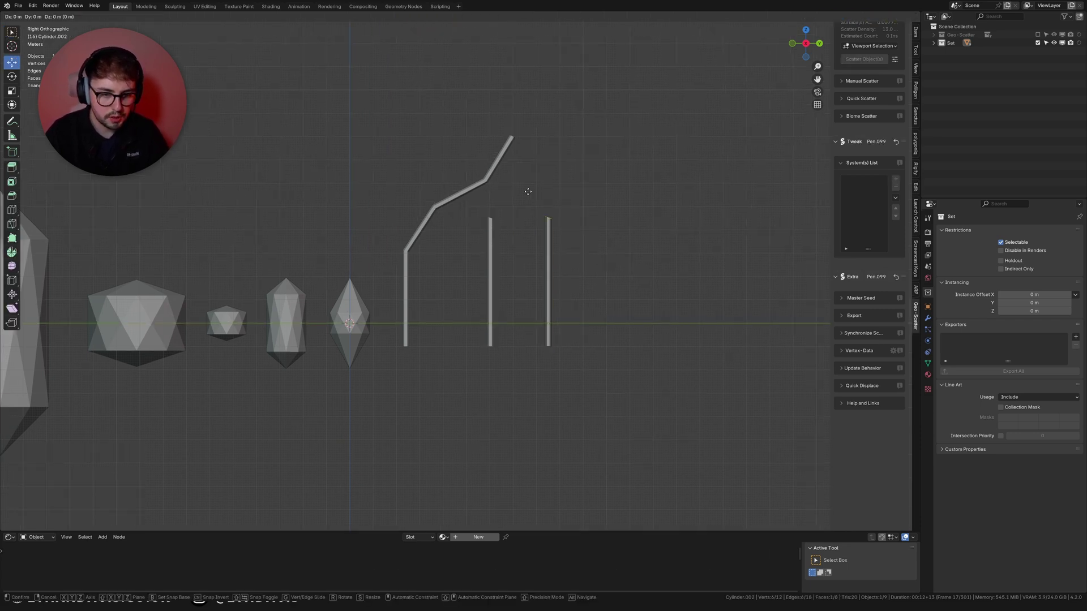
key("z")
left_click(525, 248)
right_click(524, 244, "ctrl")
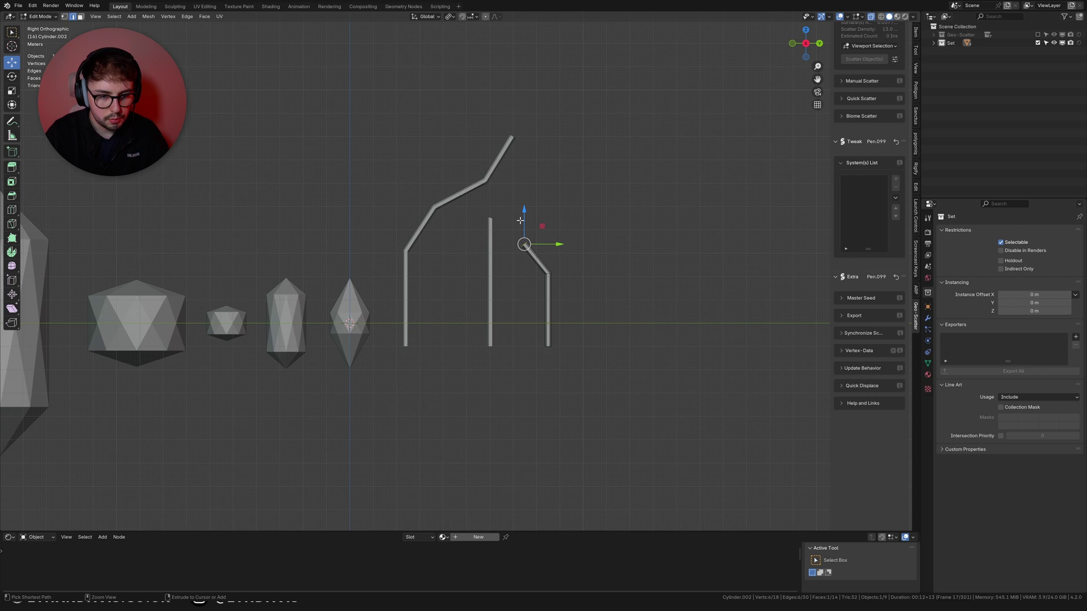
right_click(634, 222, "ctrl")
Duplicate the straight strand along positive Y past the hooked strand and open the copy for mesh editing.
key("shift+d")
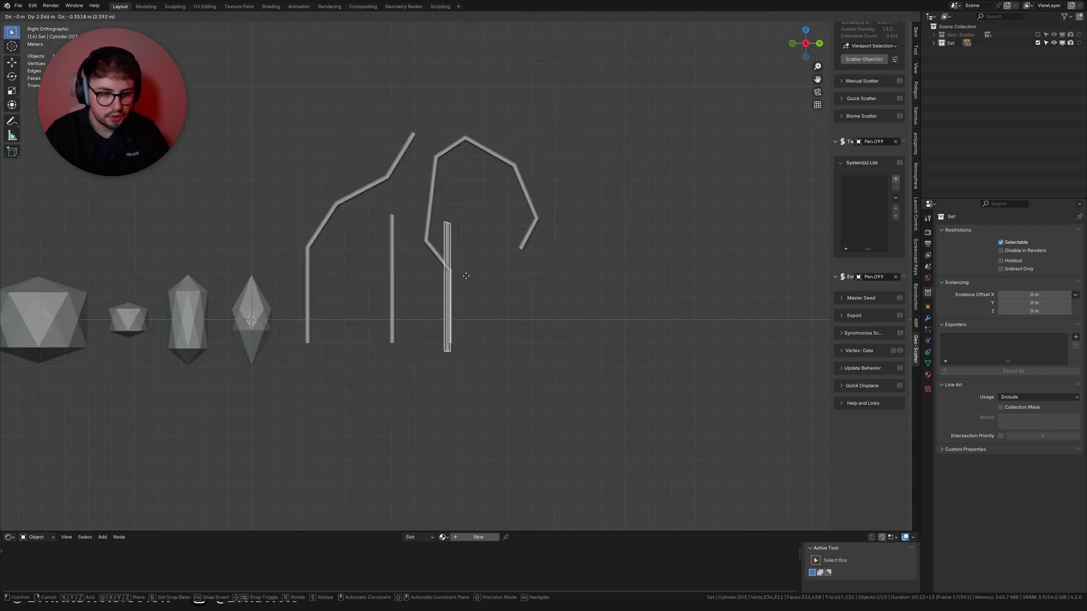
key("x")
key("y")
left_click(598, 260)
key("Tab")
key("Tab")
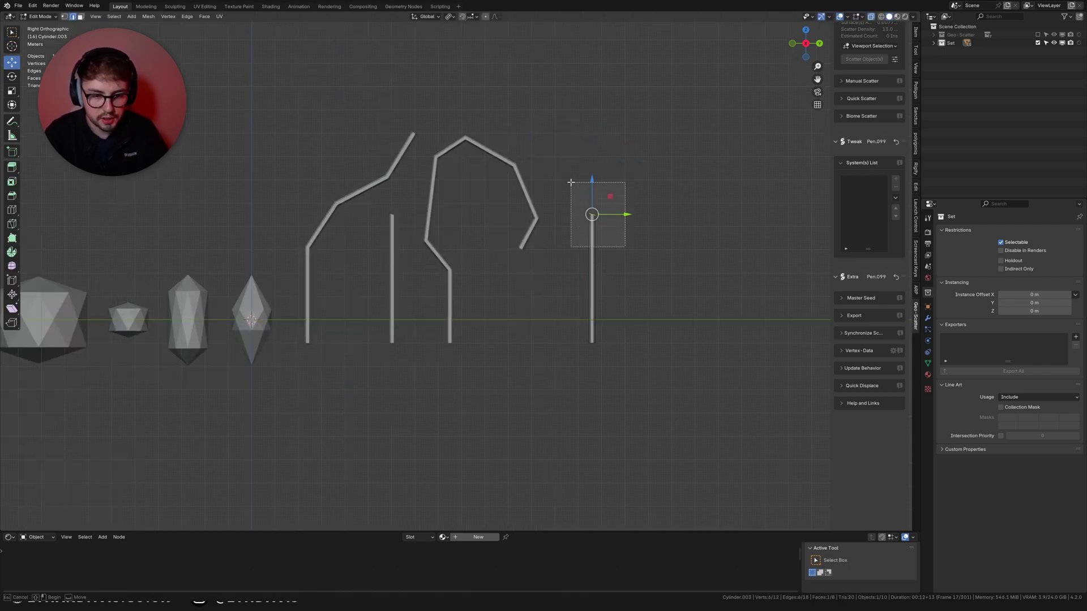
Check the pen through the camera and move the diamond-shaped particle at the origin about 5.5 m along negative Y.
middle_click_drag(566, 236, 570, 323)
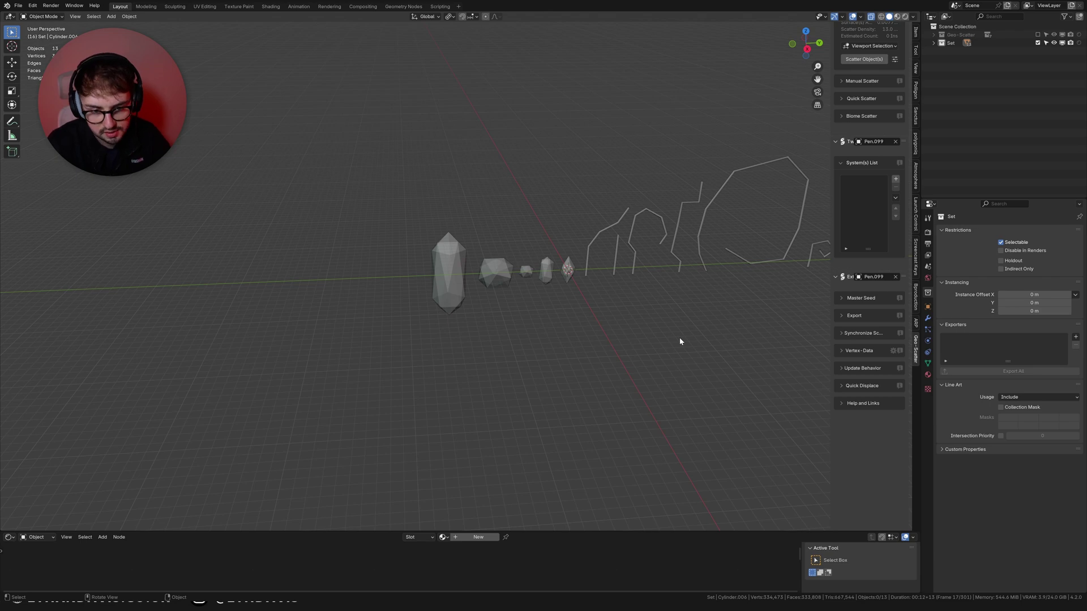
middle_click_drag(679, 337, 541, 341)
key("KP_0")
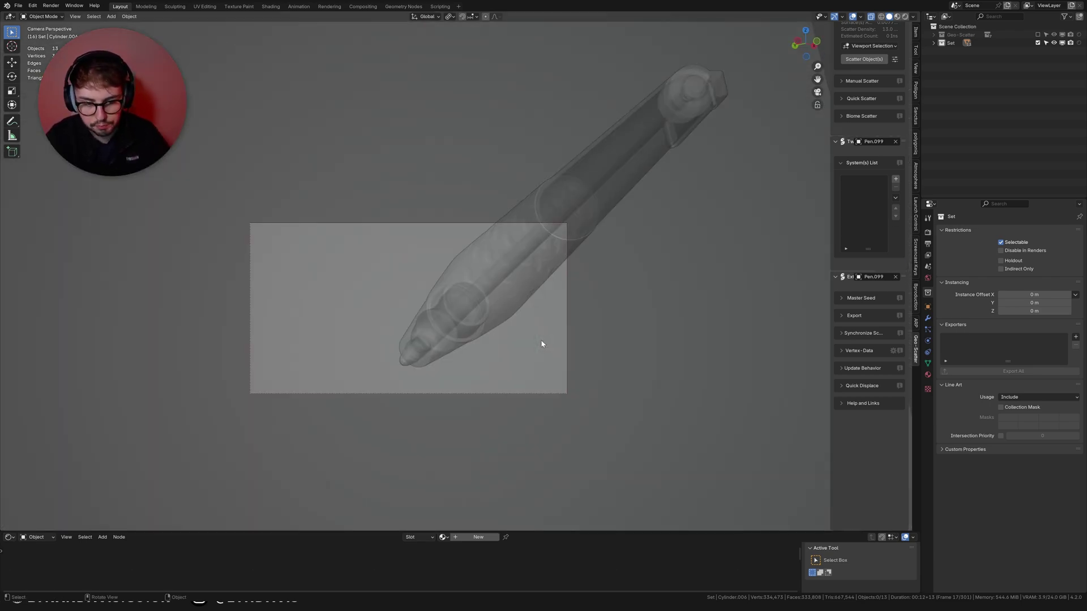
scroll(546, 337, "down", 4)
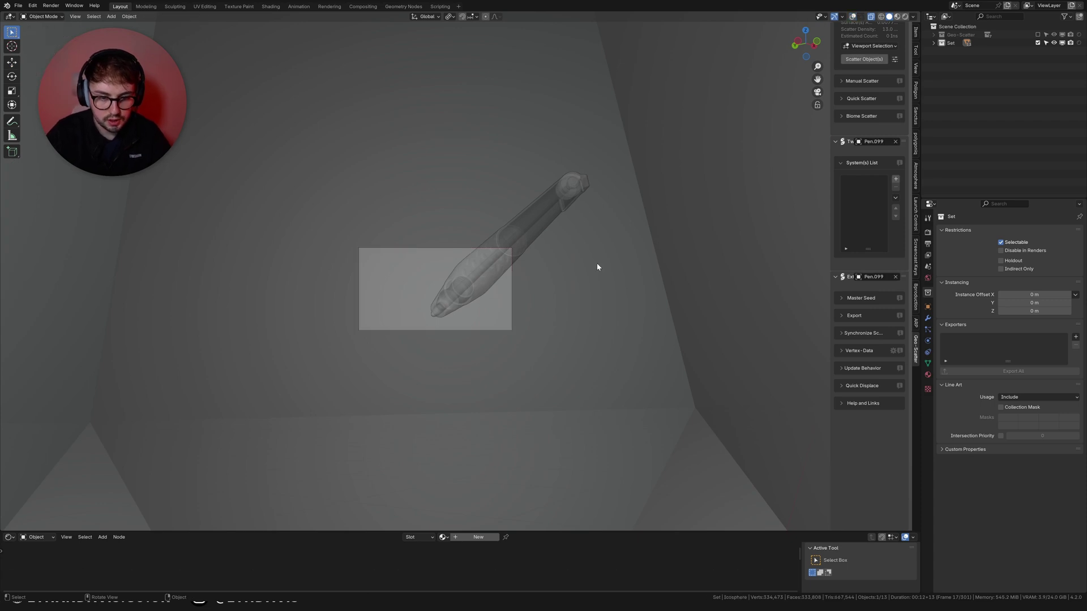
key("KP_0")
left_click(595, 283)
scroll(596, 278, "down", 6)
middle_click_drag(596, 277, 599, 341)
scroll(599, 343, "down", 5)
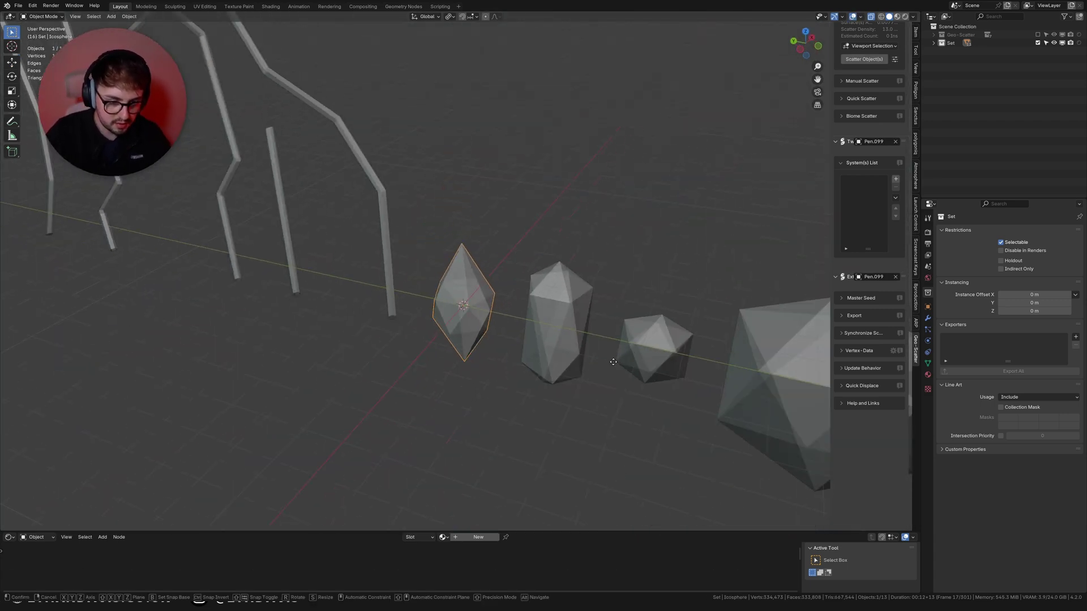
key("g")
key("y")
left_click(761, 392)
Move the diamond-shaped particle a further 12.8 m along negative Y, beyond the tall crystal.
scroll(761, 393, "down", 4)
key("g")
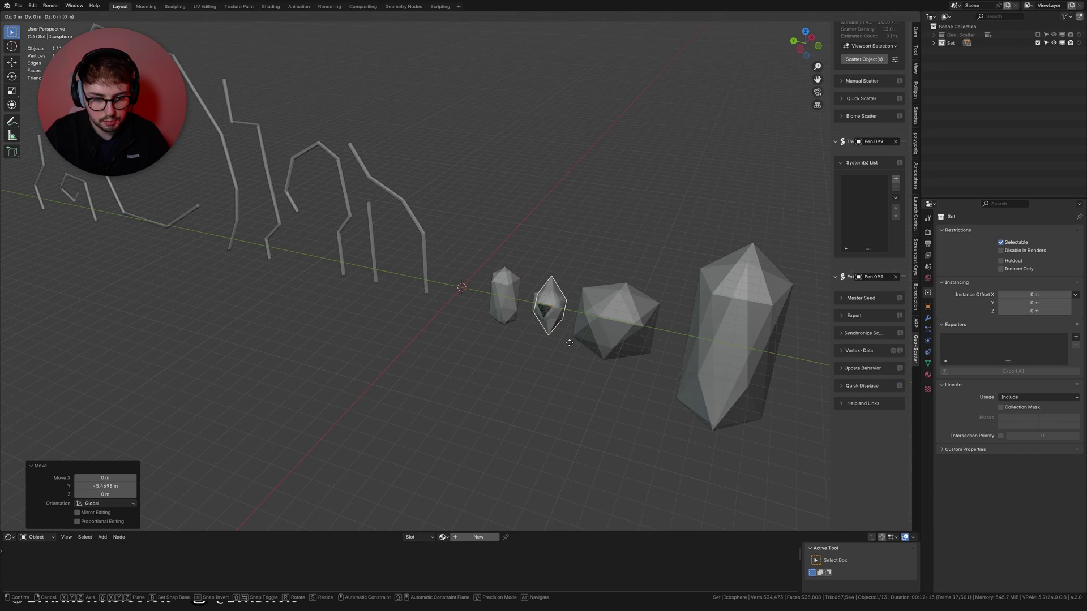
key("y")
left_click(815, 384)
Clear the Geo-Scatter emitter in the camera view and pick the pen body Pen.099 as the emitter.
middle_click_drag(569, 365, 612, 362)
scroll(586, 350, "up", 5)
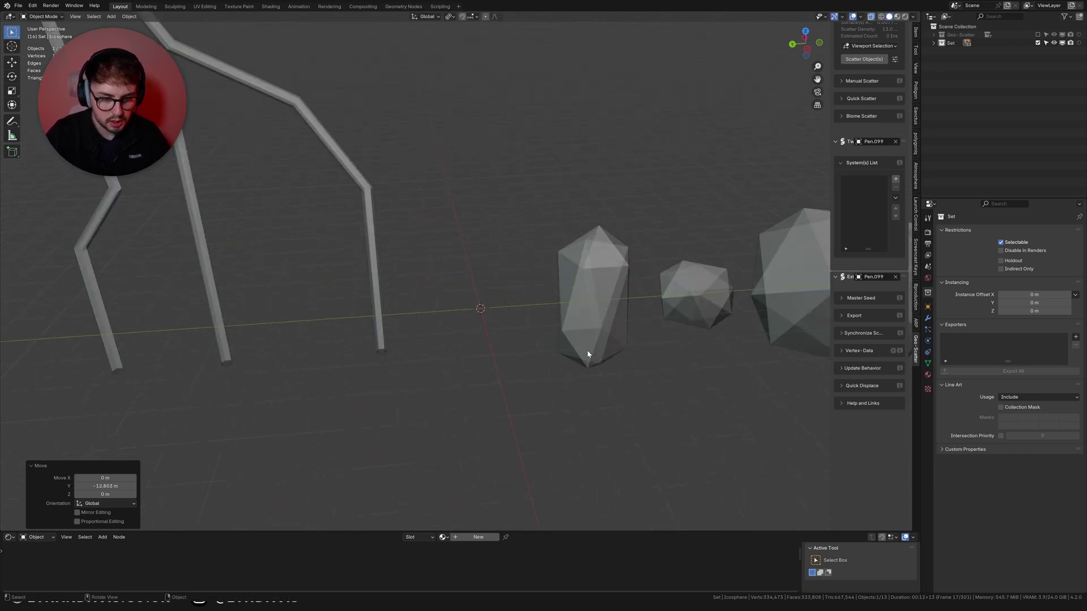
scroll(586, 350, "down", 4)
middle_click_drag(670, 344, 459, 335, "shift")
key("KP_0")
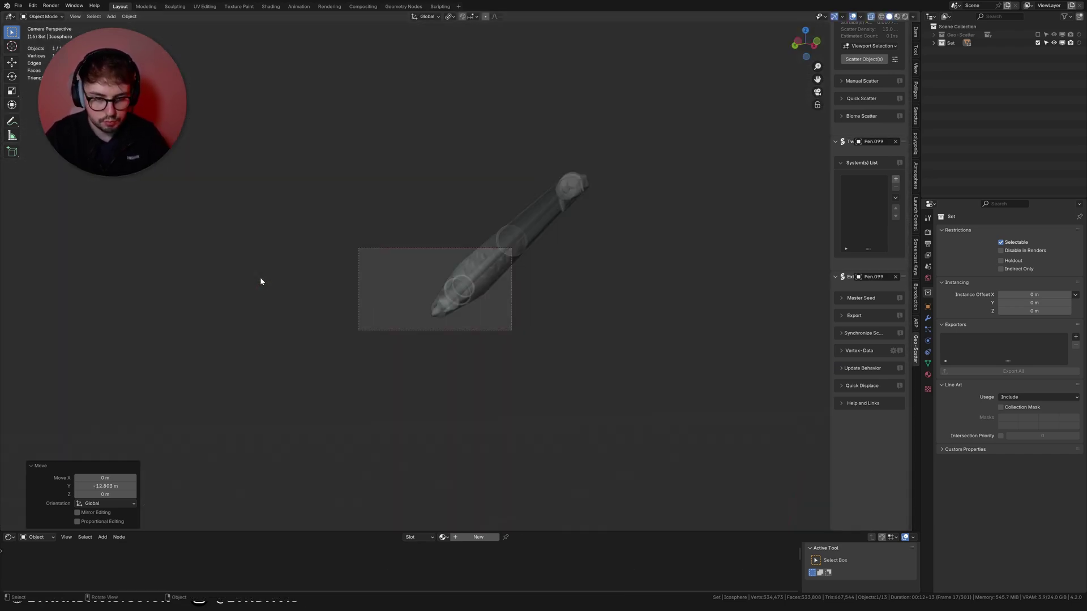
scroll(894, 88, "up", 6)
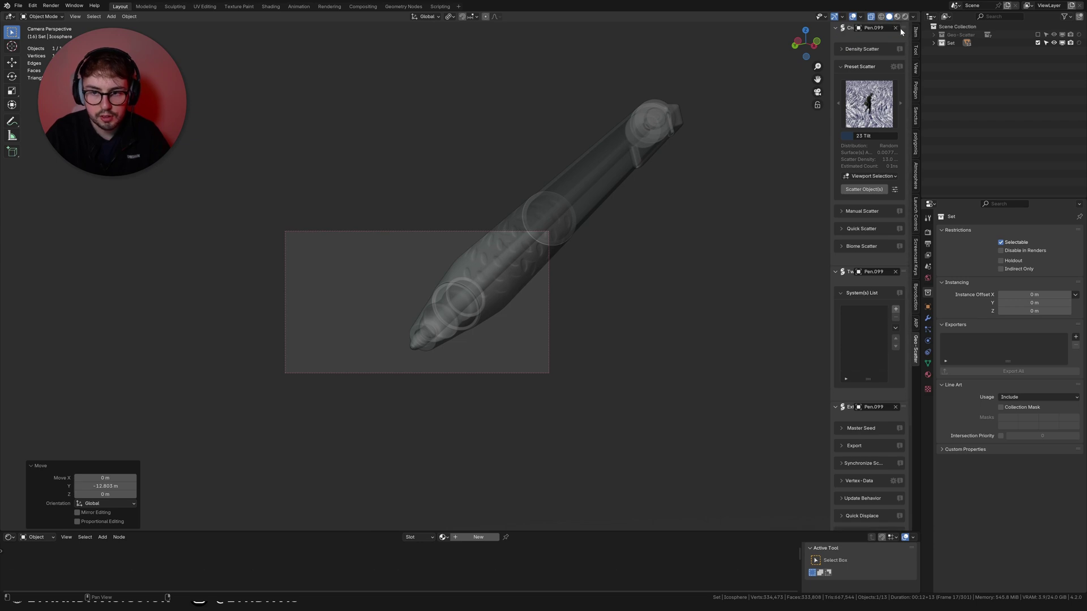
left_click(895, 27)
scroll(651, 171, "up", 3)
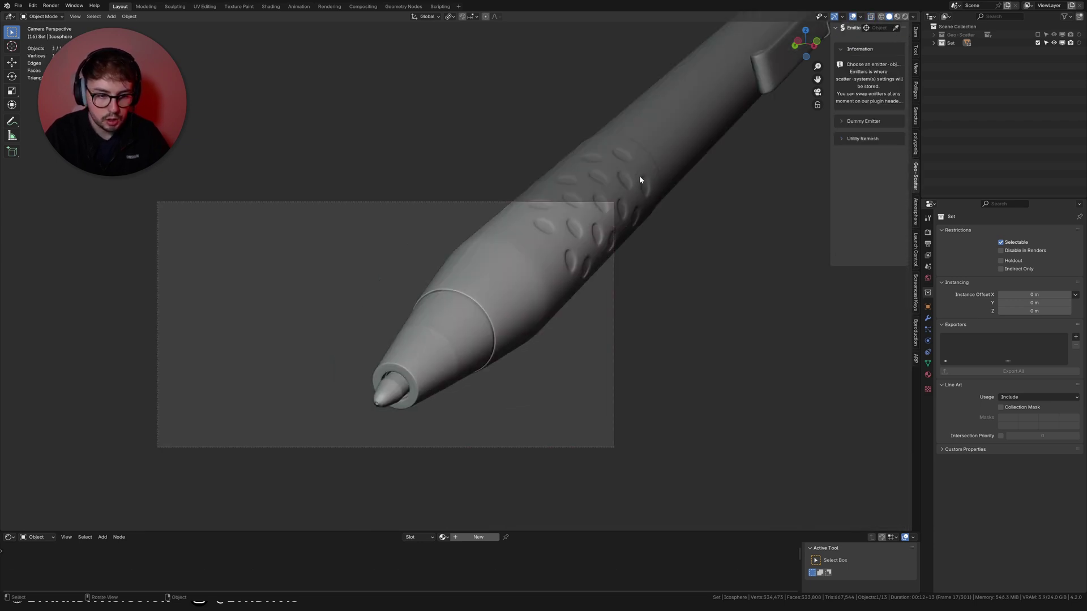
left_click(896, 28)
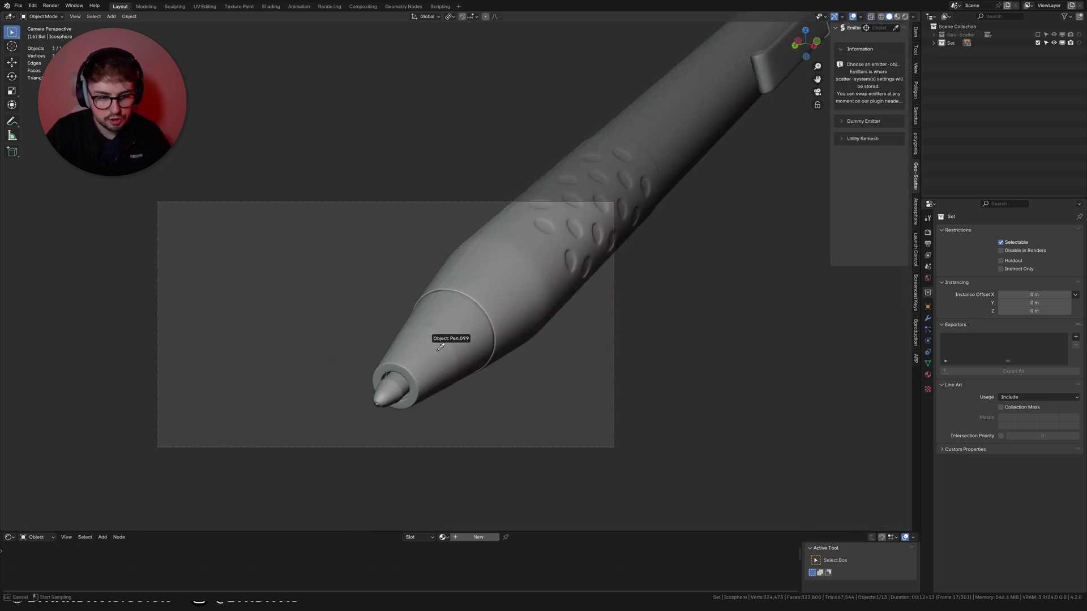
left_click(433, 342)
Select the five stone and crystal particles and scatter them over the pen with the 23 Tilt preset.
left_click(490, 267)
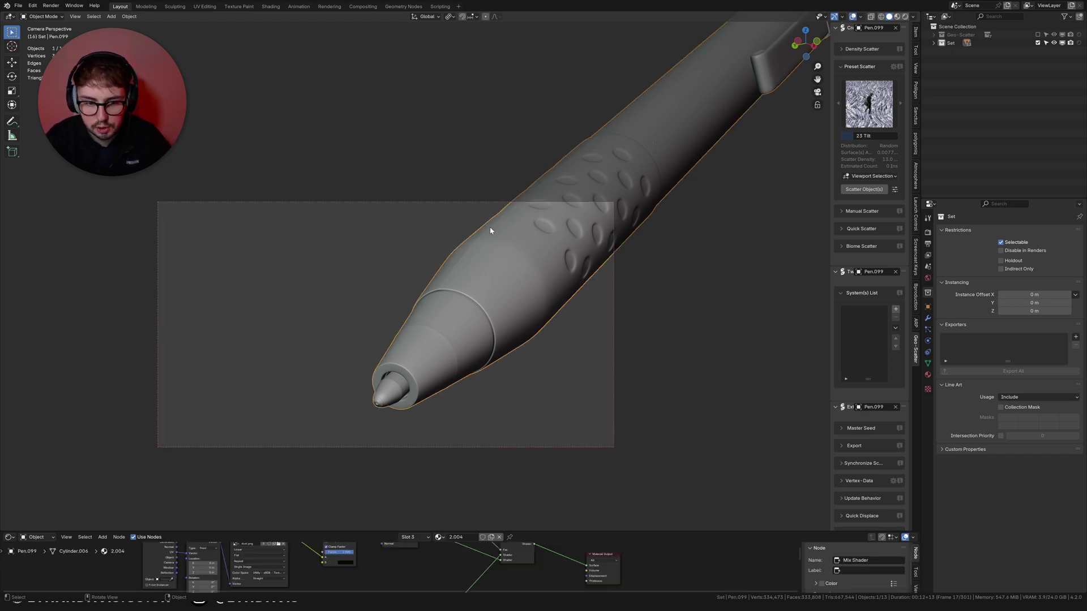
scroll(666, 248, "down", 15)
middle_click_drag(669, 243, 676, 286)
scroll(654, 257, "down", 3)
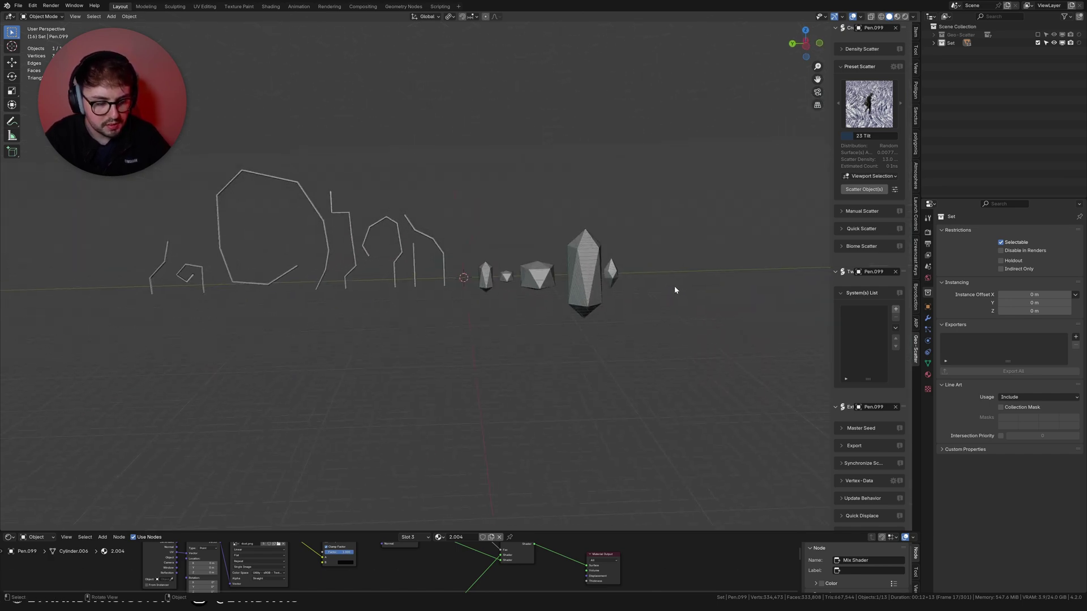
scroll(671, 290, "up", 3)
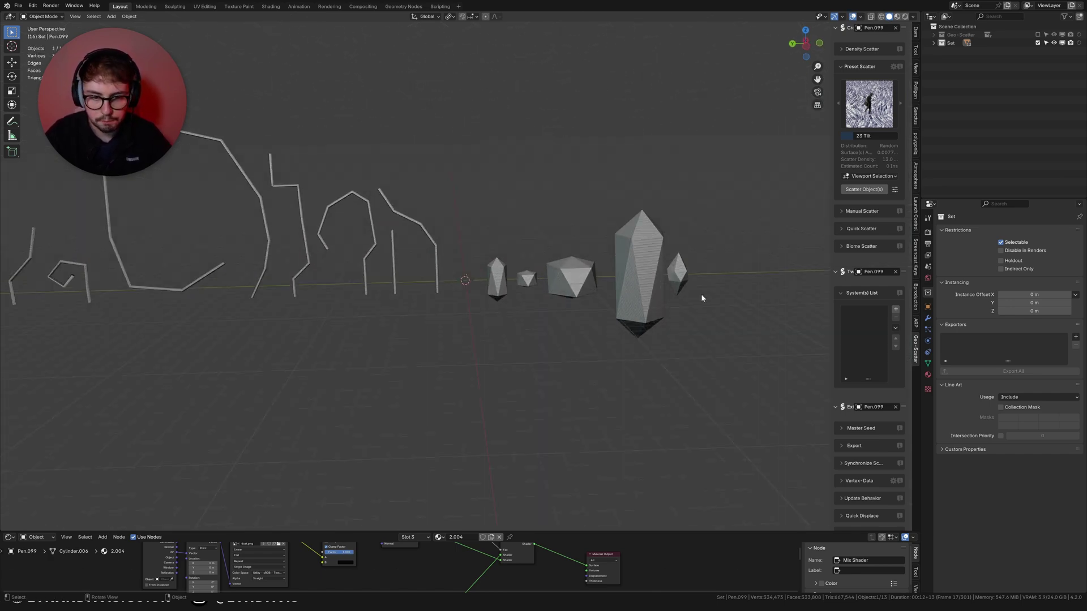
left_click_drag(701, 299, 482, 242)
key("KP_0")
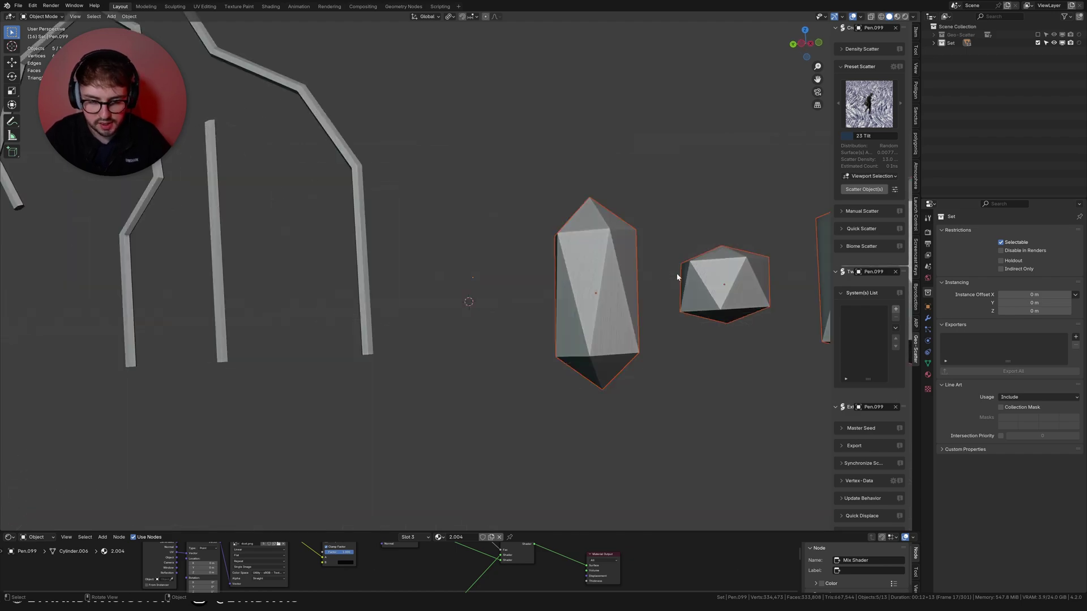
left_click(868, 103)
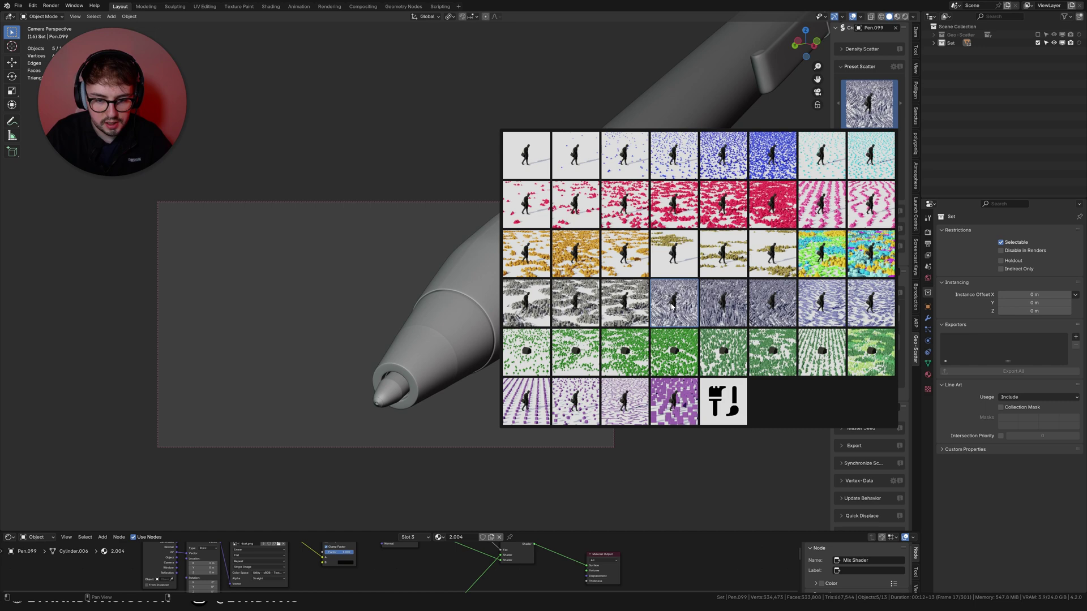
left_click(672, 306)
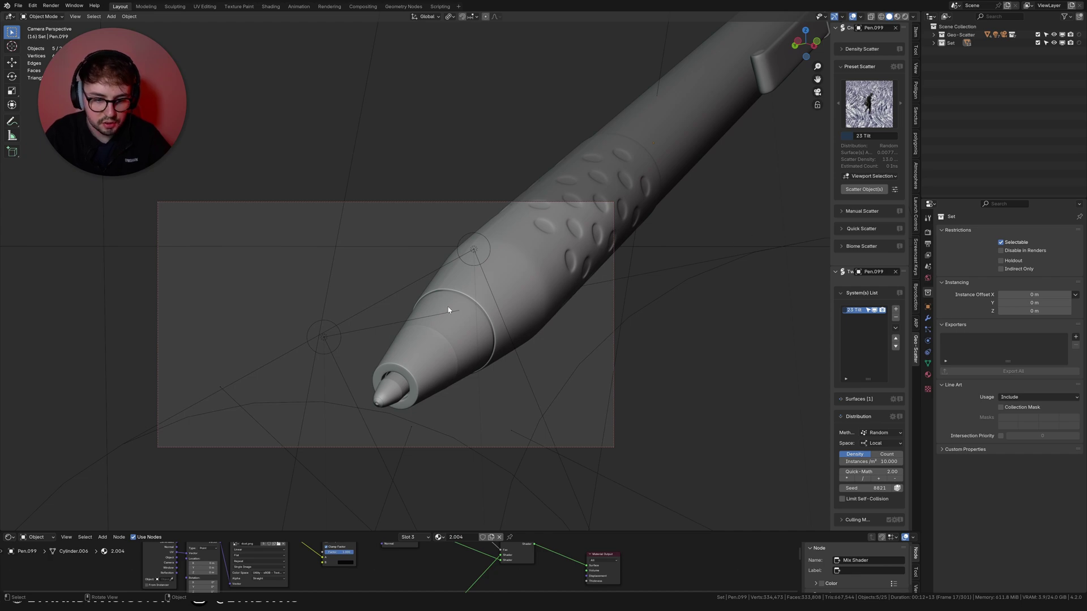
Widen the scatter settings area and set the system's default scale factor to 0.001 on X, Y and Z.
left_click_drag(830, 468, 763, 466)
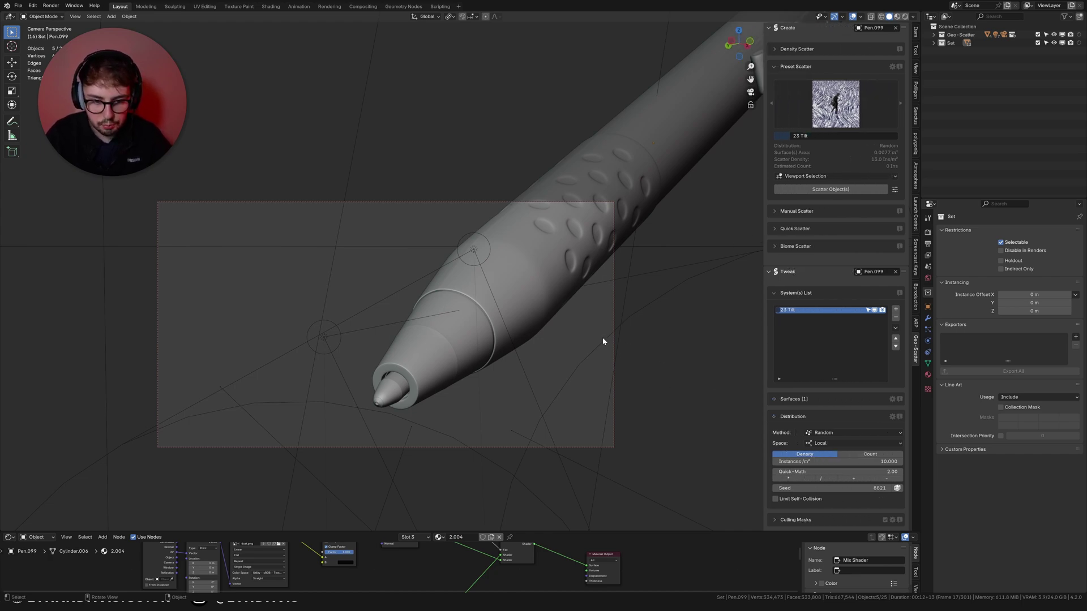
middle_click_drag(600, 338, 591, 366)
key("KP_0")
scroll(787, 446, "down", 8)
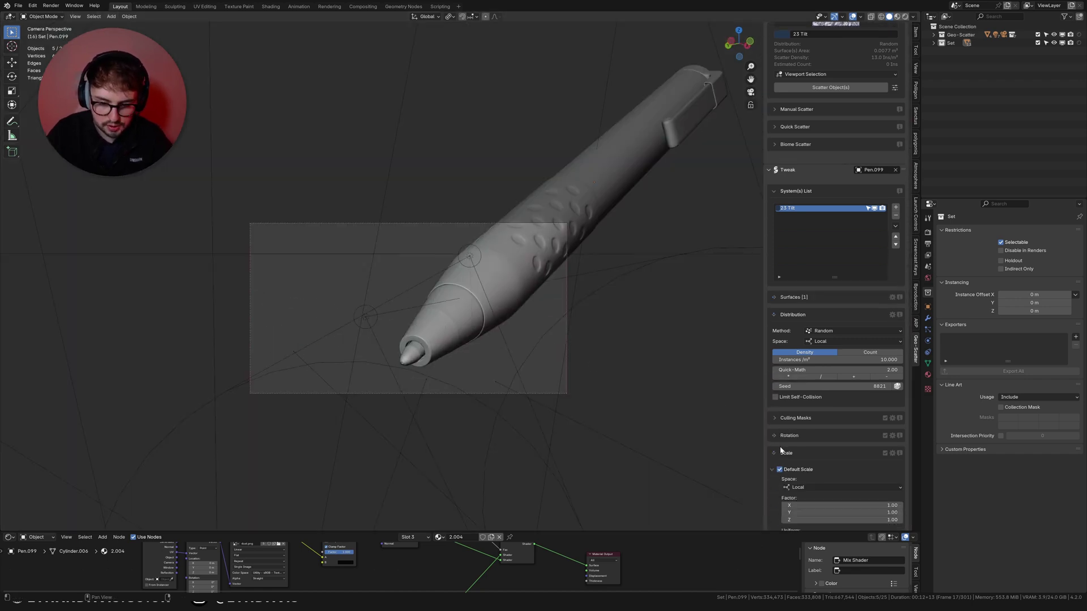
left_click_drag(817, 438, 796, 452)
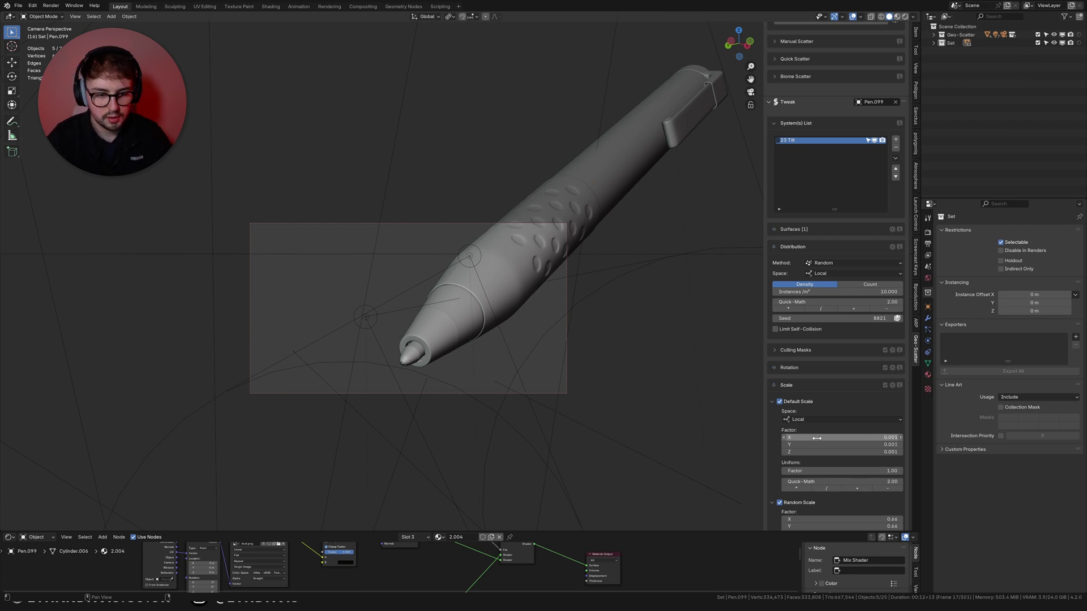
Set the scatter distribution density to 1000000 instances per square metre.
left_click(809, 292)
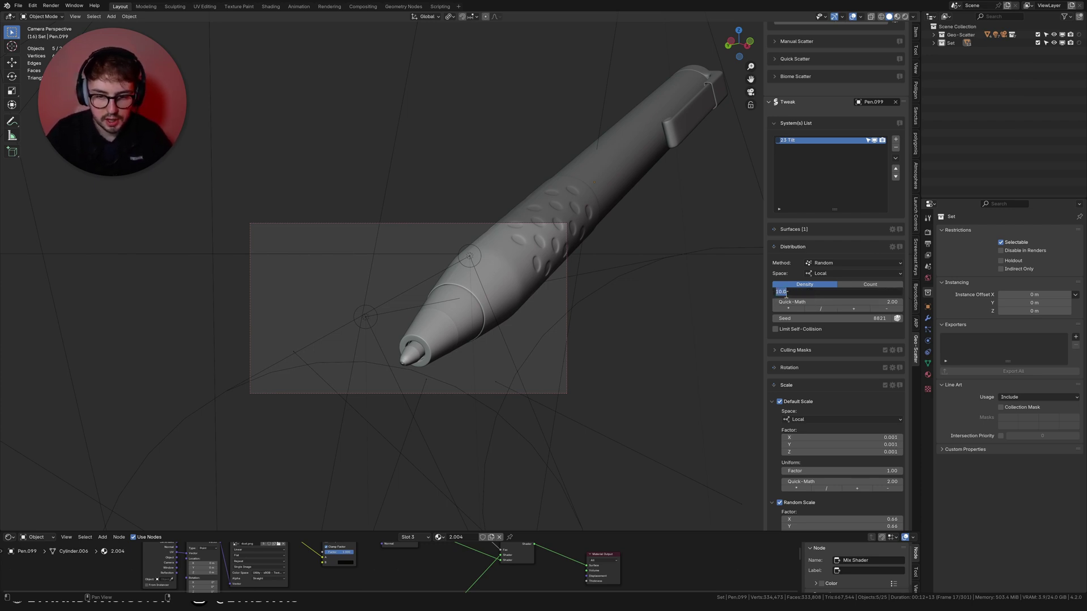
type("1000000")
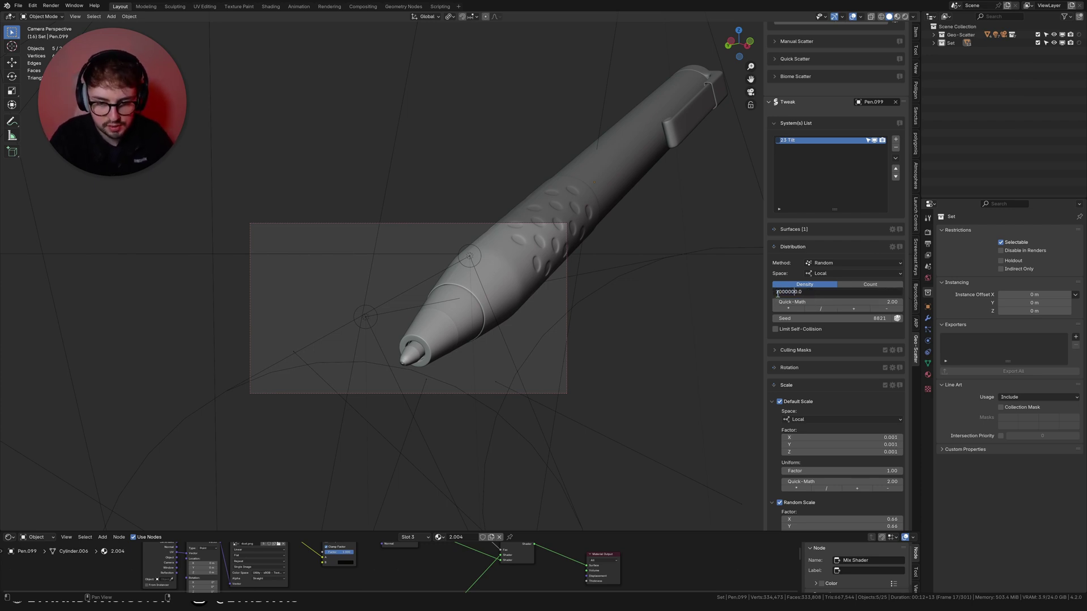
key("Return")
Try default scale factors of 0.0005 and 0.0001 on X, Y and Z for the scattered particles.
scroll(590, 320, "up", 1)
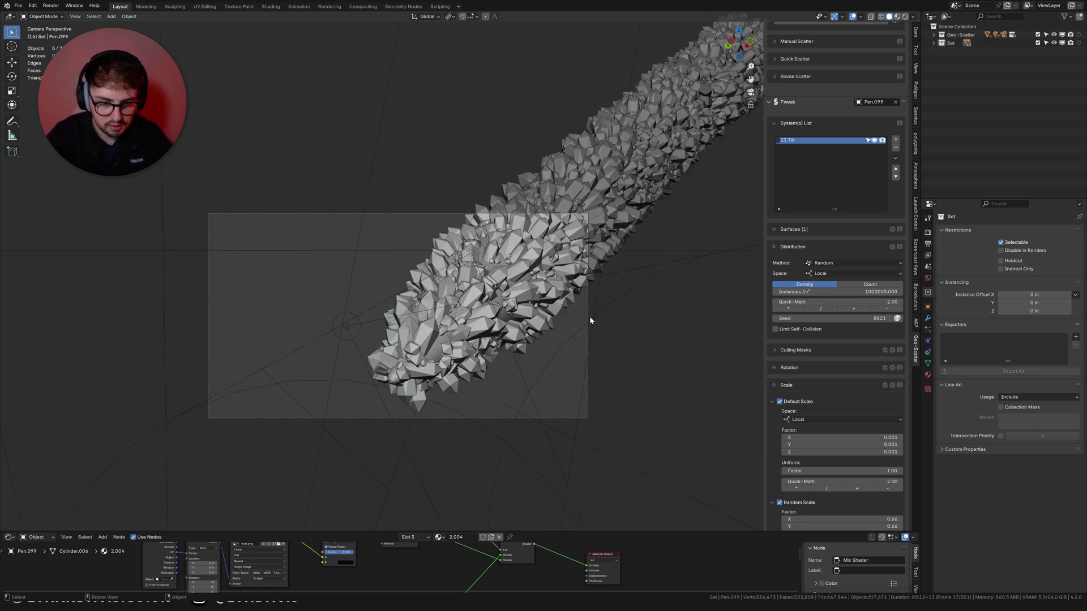
left_click_drag(860, 437, 859, 451)
type("0.0005")
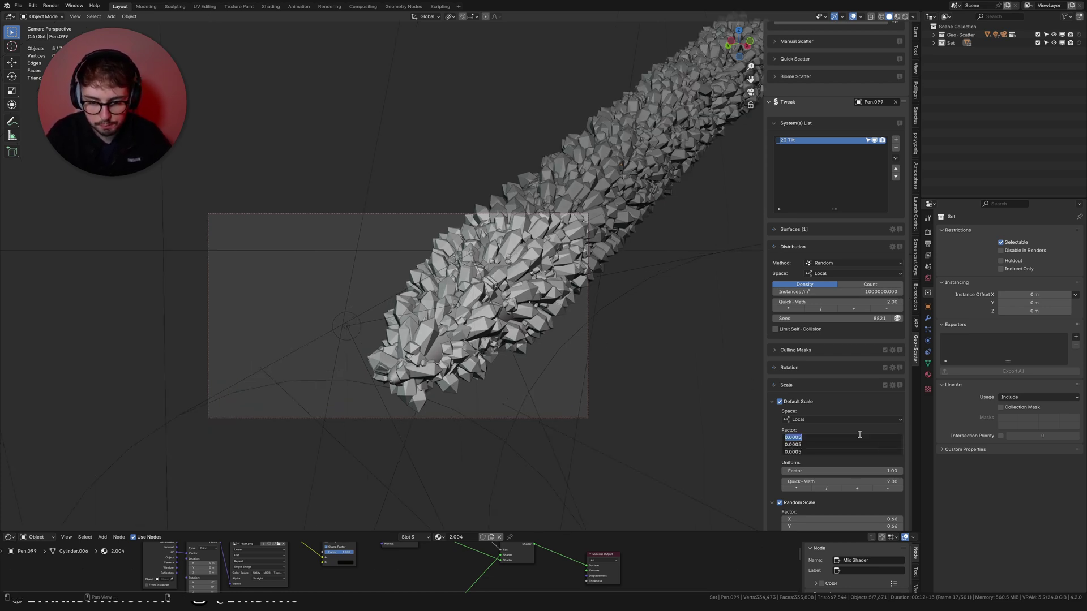
key("Return")
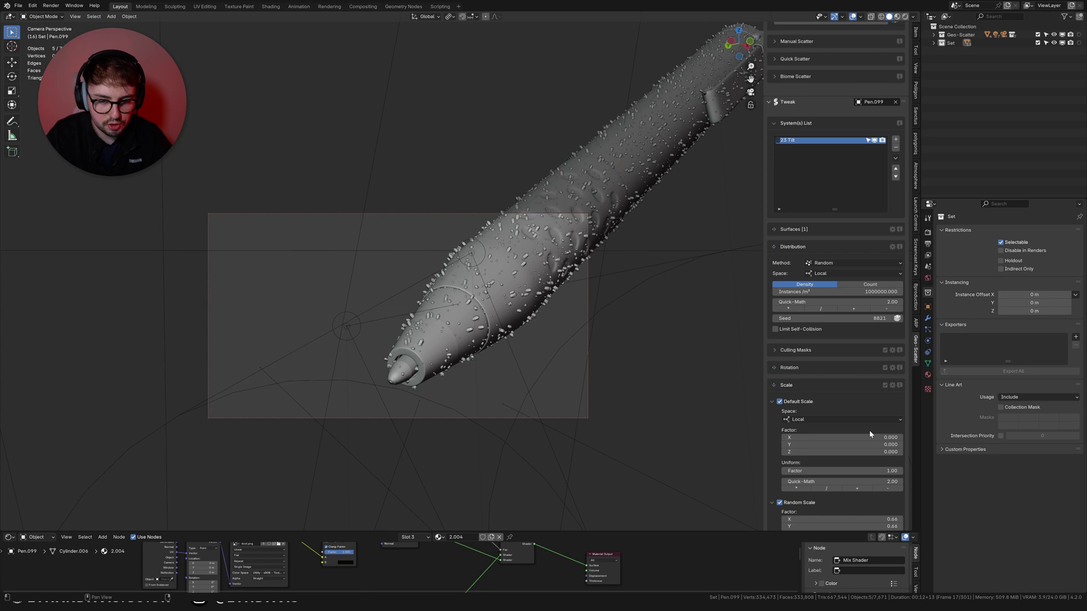
left_click_drag(866, 437, 866, 451)
type("0.0001")
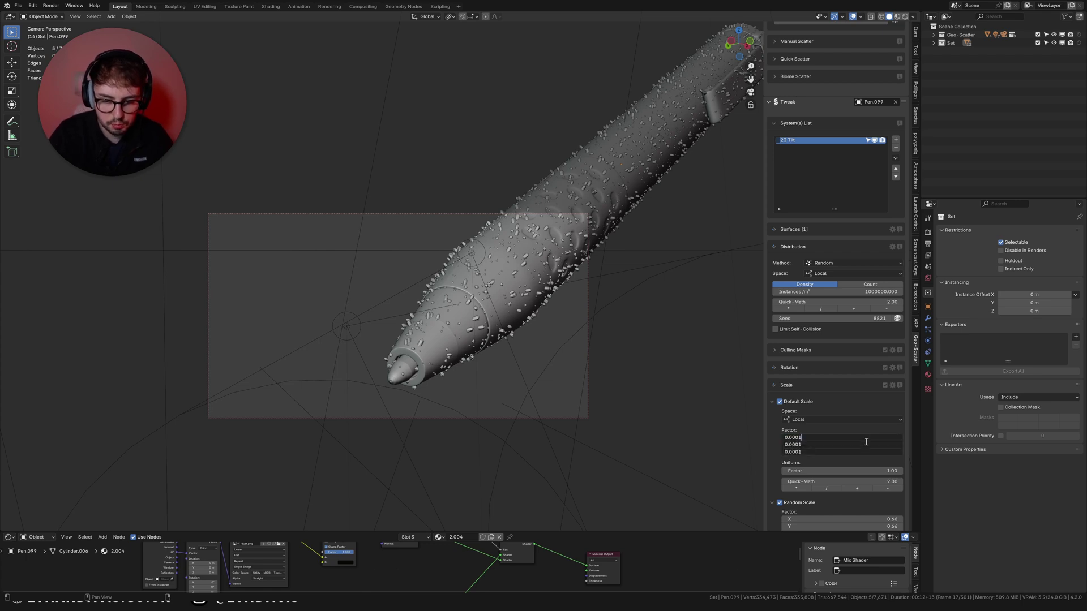
key("Return")
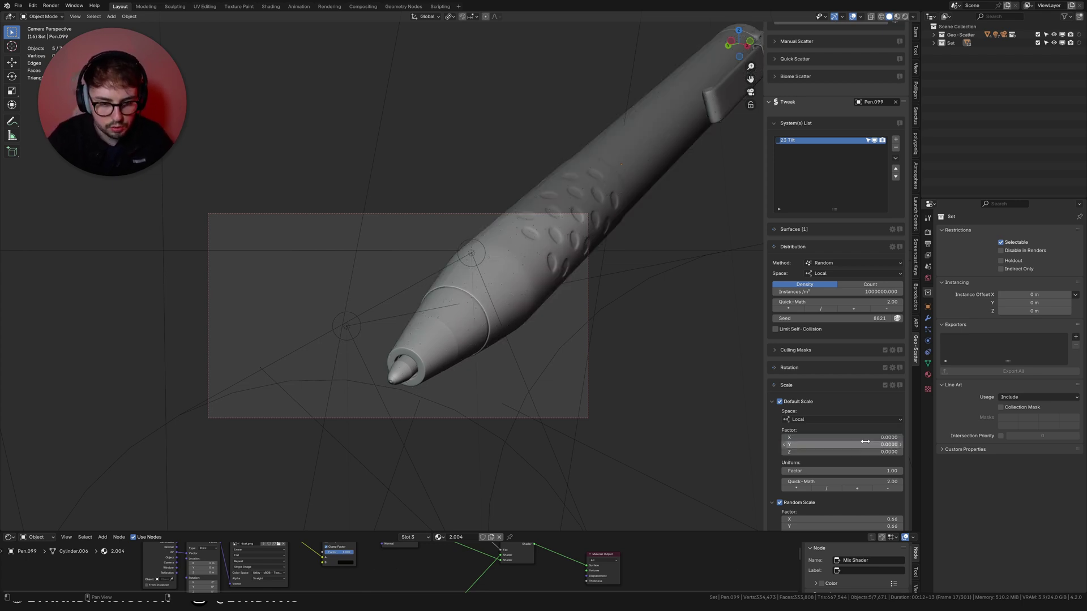
Set the scatter system's default scale factor to 0.00002 on X, Y and Z.
scroll(633, 400, "up", 4)
left_click_drag(868, 438, 868, 451)
type("0.00002")
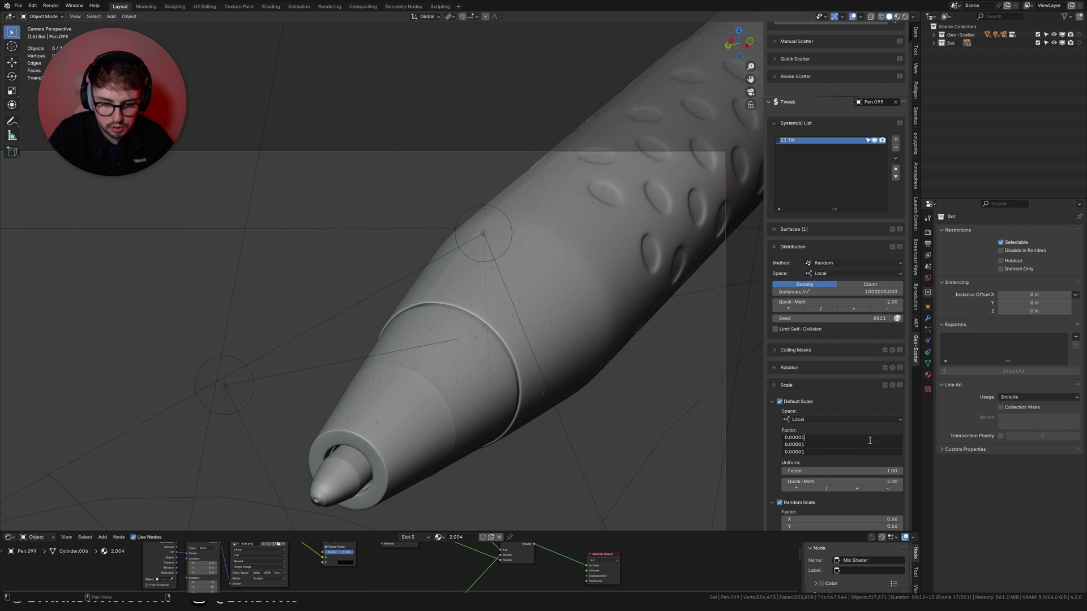
key("Return")
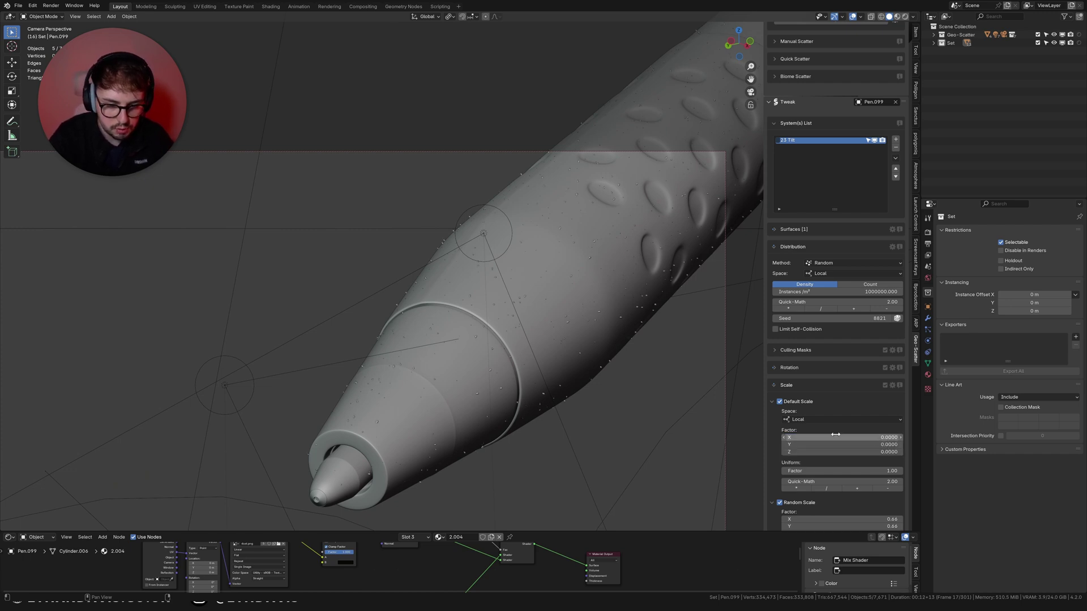
Raise the scatter distribution density to 10000000 instances per square metre.
left_click(787, 291)
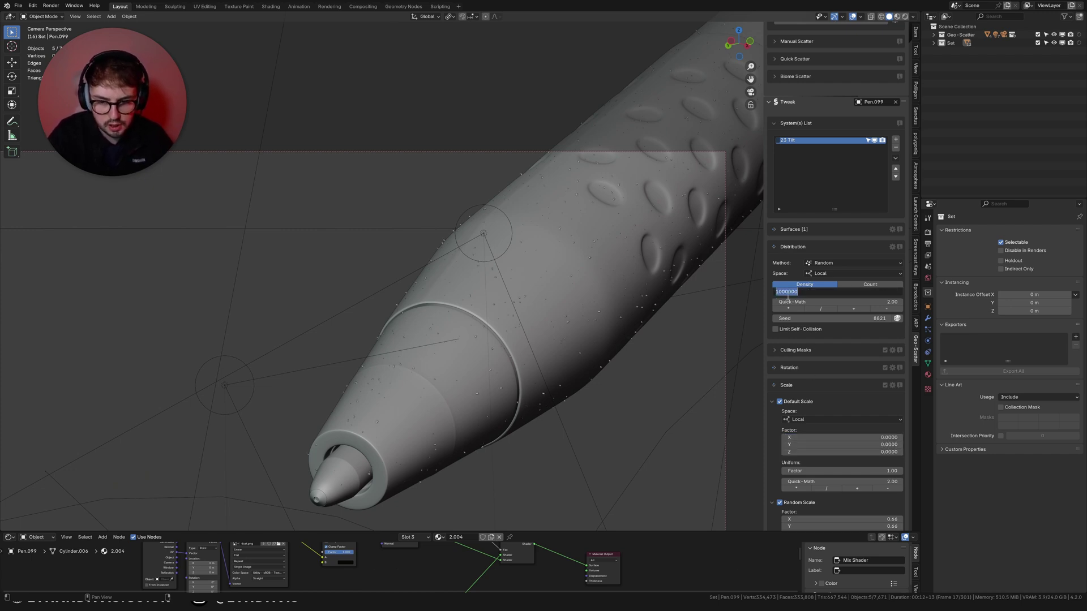
type("10000000")
key("Return")
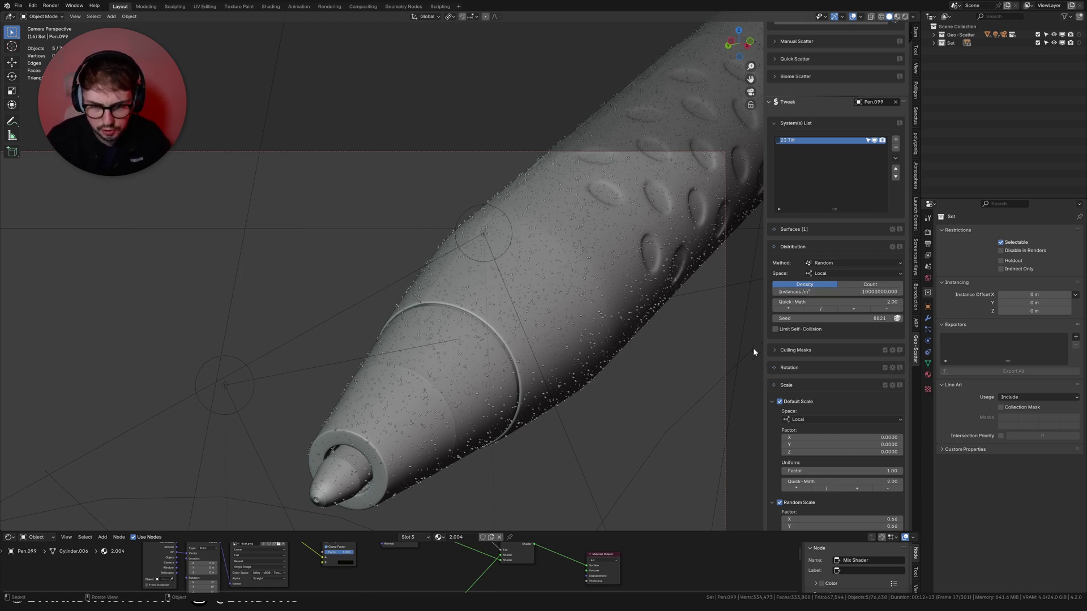
Set the Align Normal axis of the scatter's rotation to Random and keep Align Normal enabled.
left_click(795, 385)
left_click(790, 368)
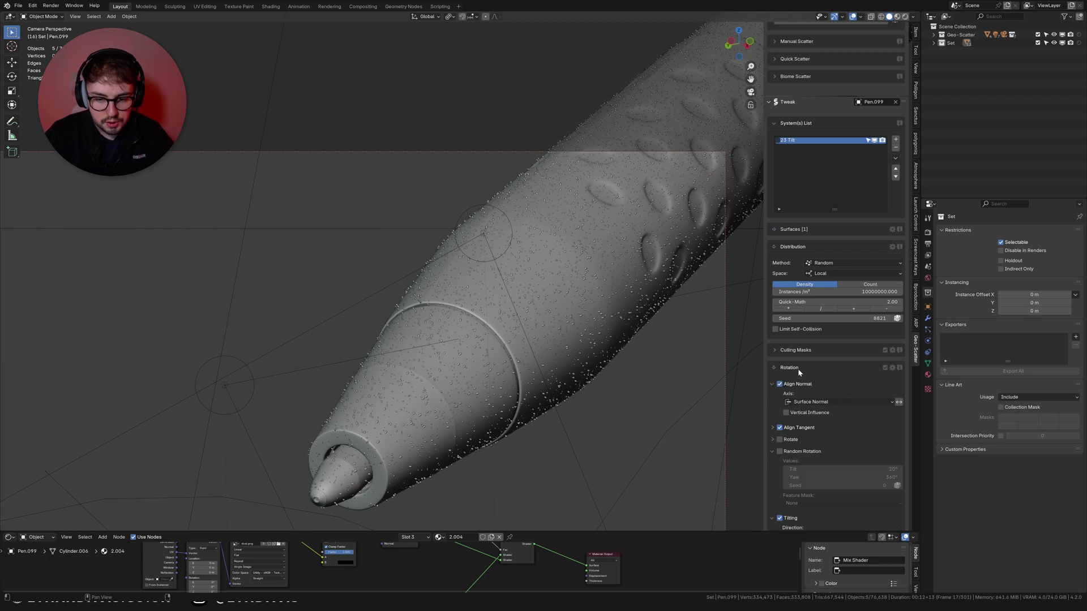
scroll(548, 391, "up", 6)
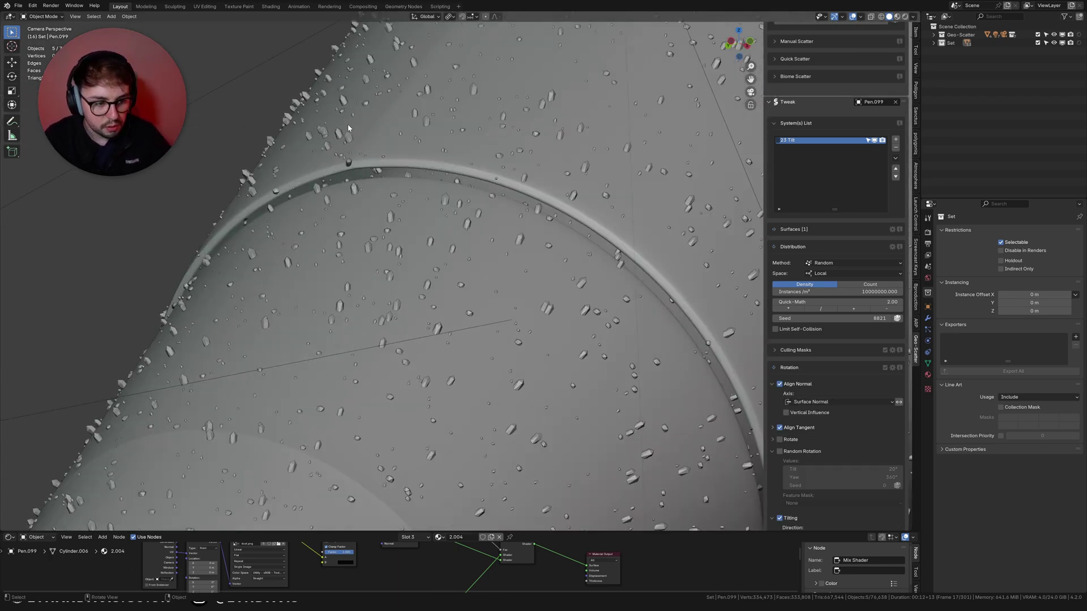
left_click(830, 401)
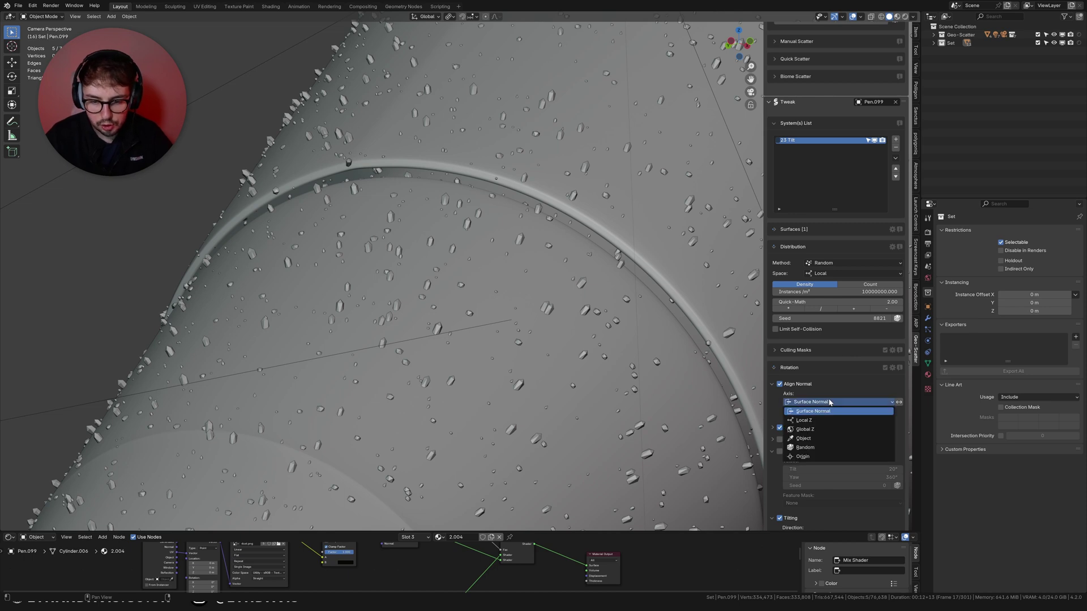
left_click(820, 403)
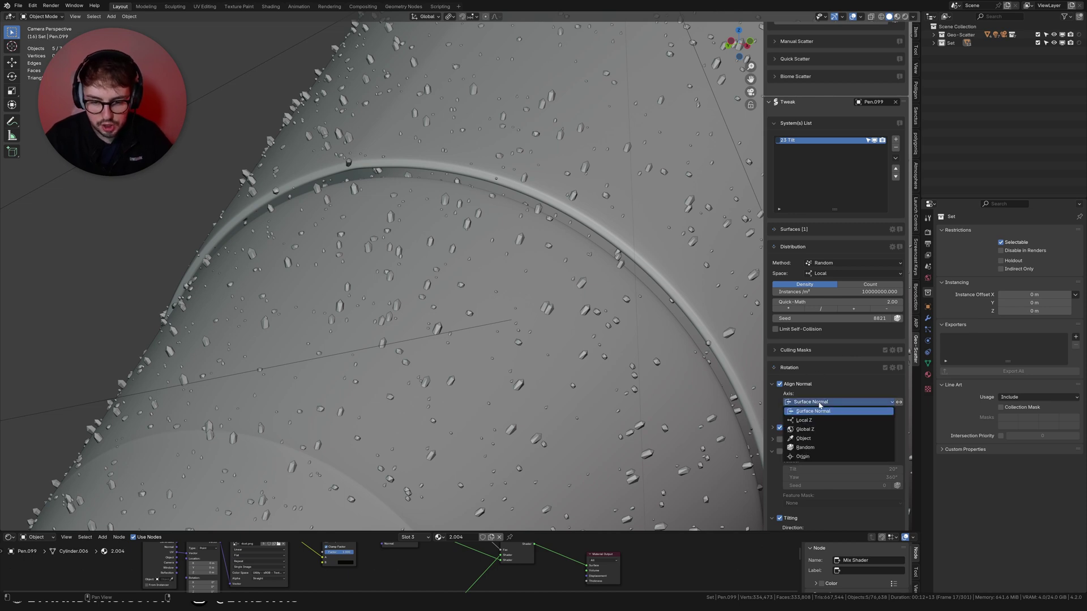
left_click(826, 447)
left_click(779, 385)
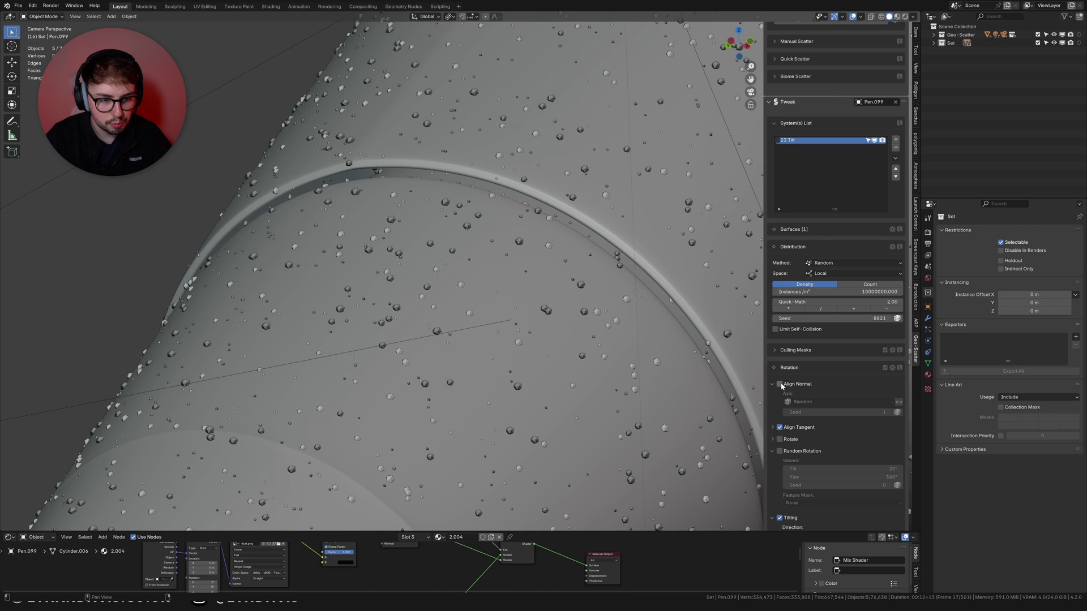
left_click(780, 384)
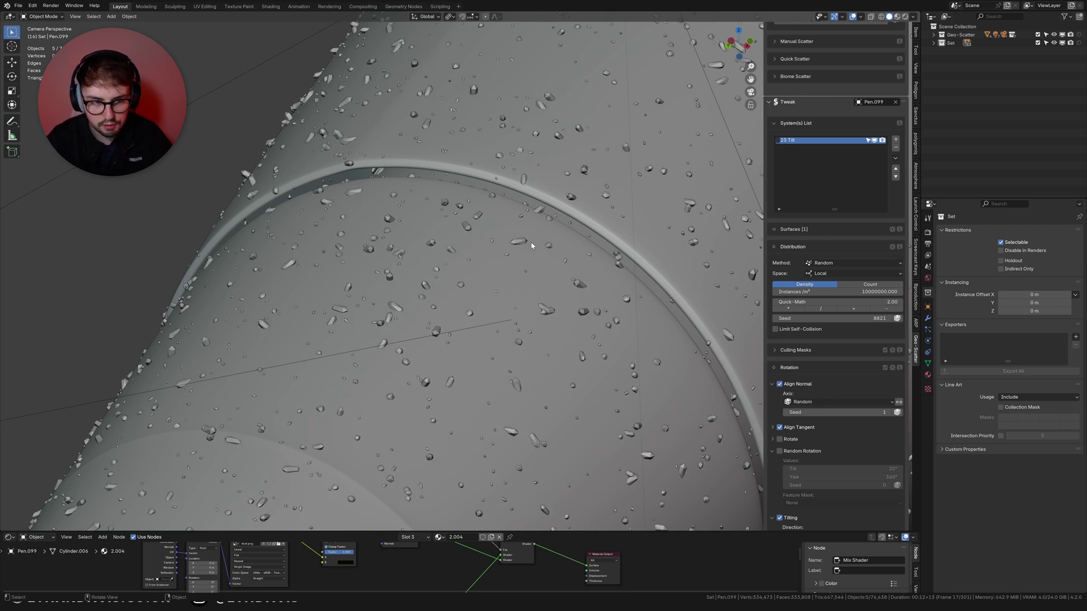
Enable Random Rotation for the scattered particles and set its tilt to 89°.
scroll(791, 440, "down", 2)
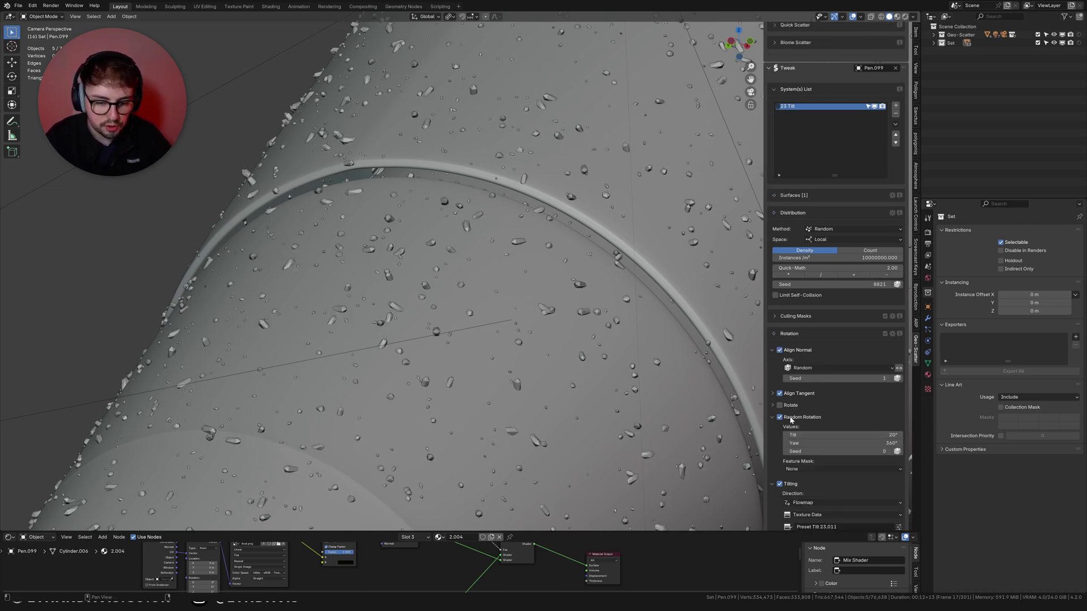
left_click(779, 418)
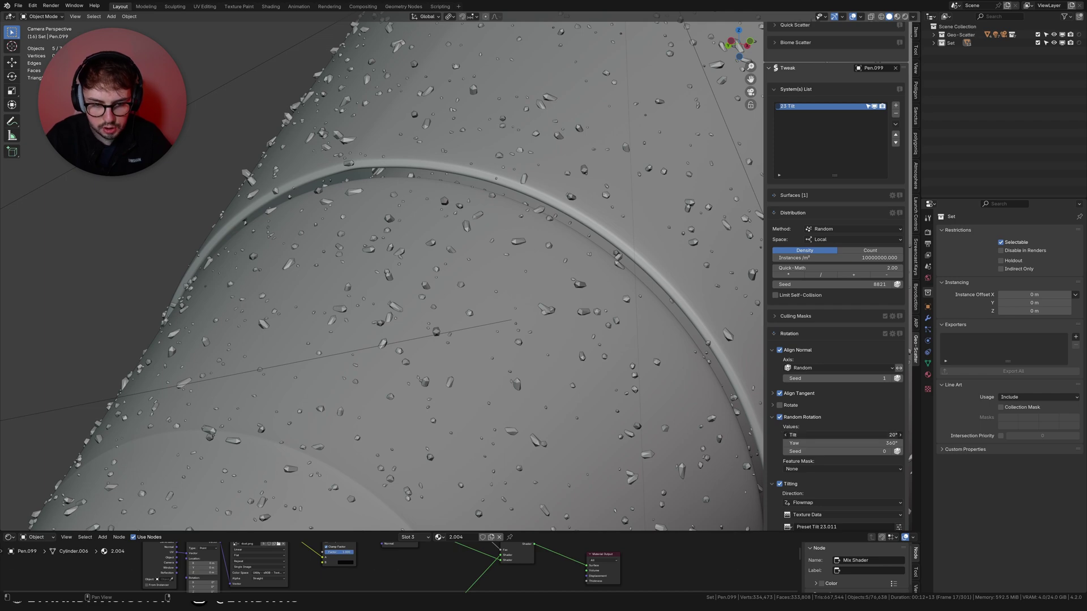
left_click_drag(798, 435, 836, 435)
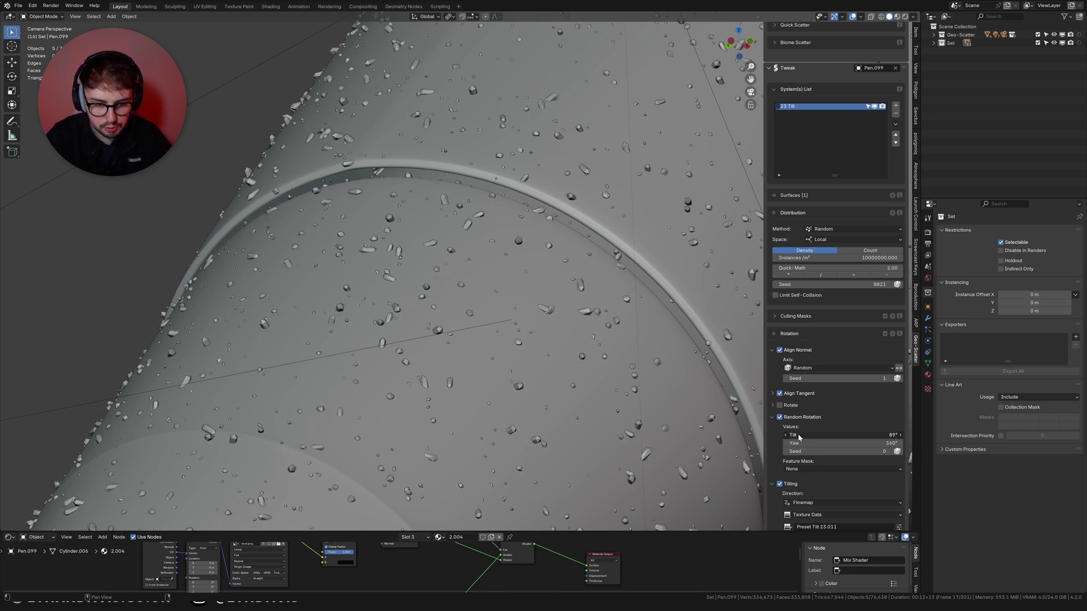
scroll(539, 315, "down", 3)
middle_click_drag(524, 354, 528, 301, "shift")
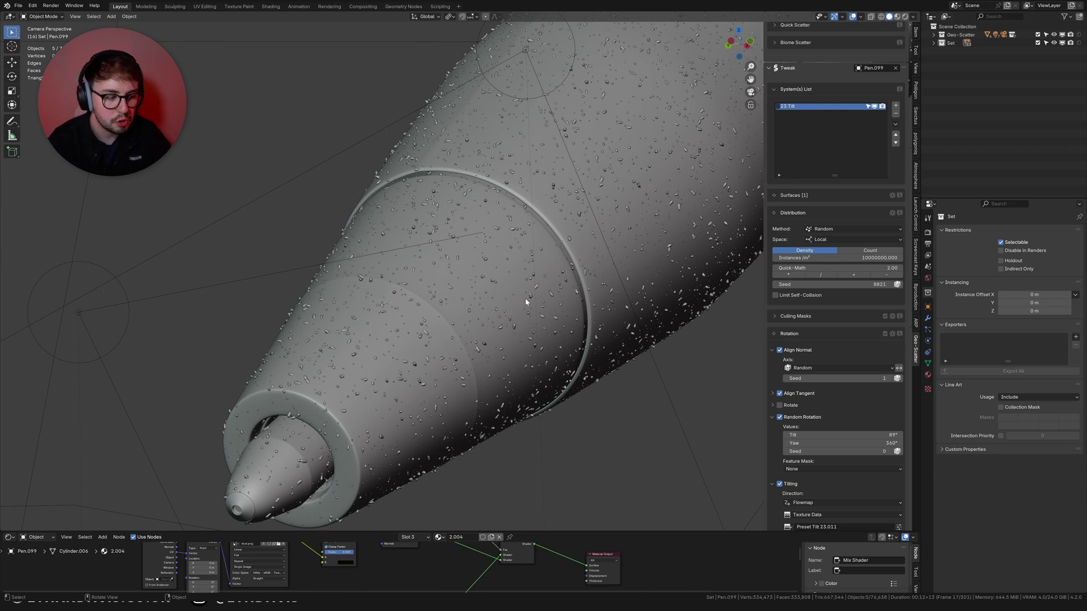
scroll(790, 385, "down", 5)
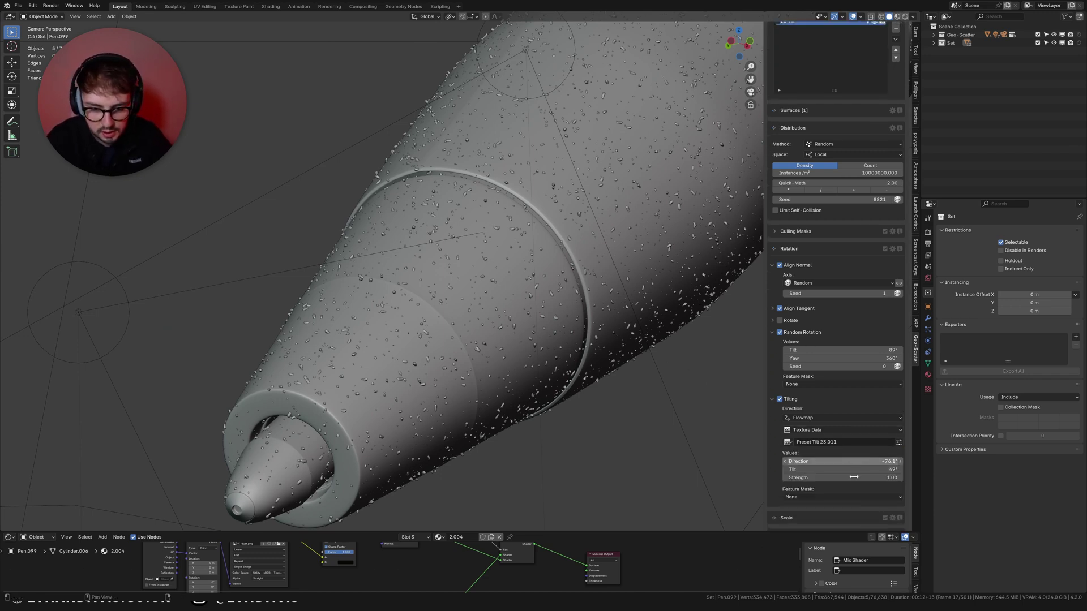
Enable Random Mirror in the scatter system's scale settings.
left_click(792, 249)
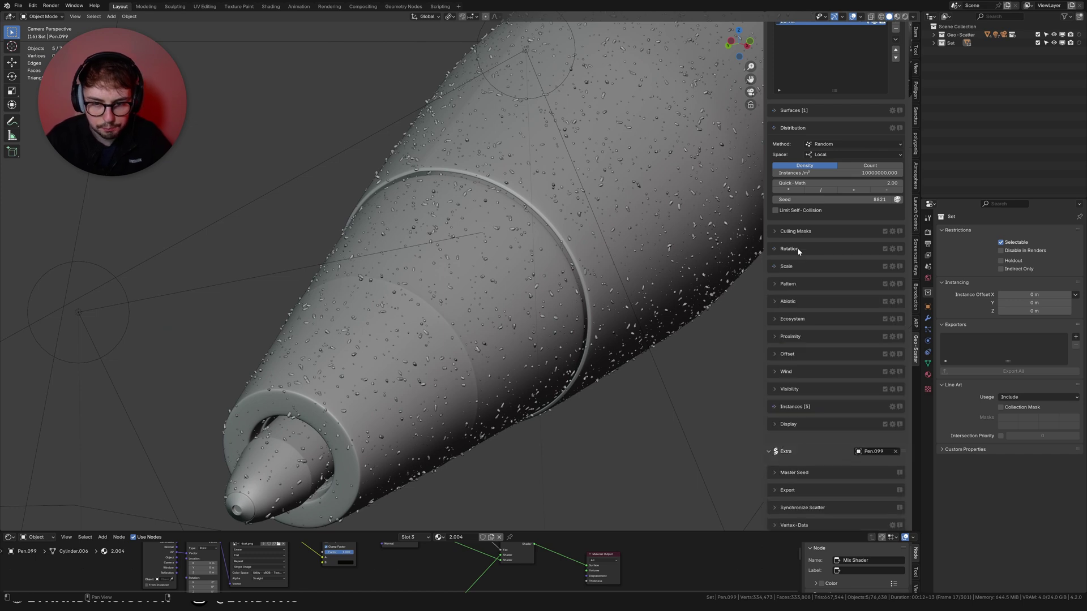
left_click(793, 266)
scroll(792, 328, "down", 2)
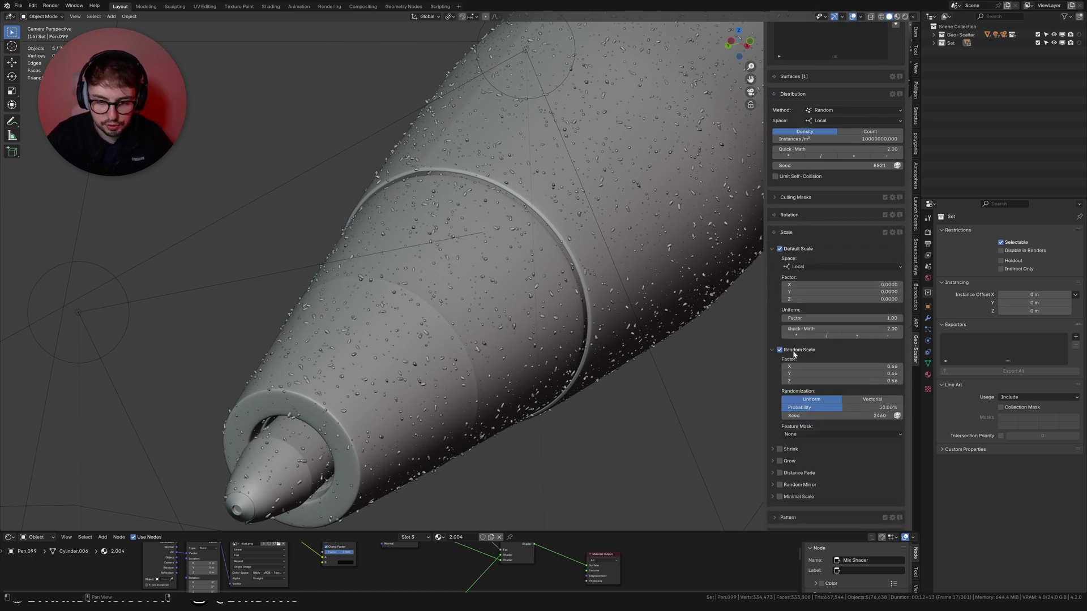
left_click(779, 485)
scroll(369, 216, "up", 6)
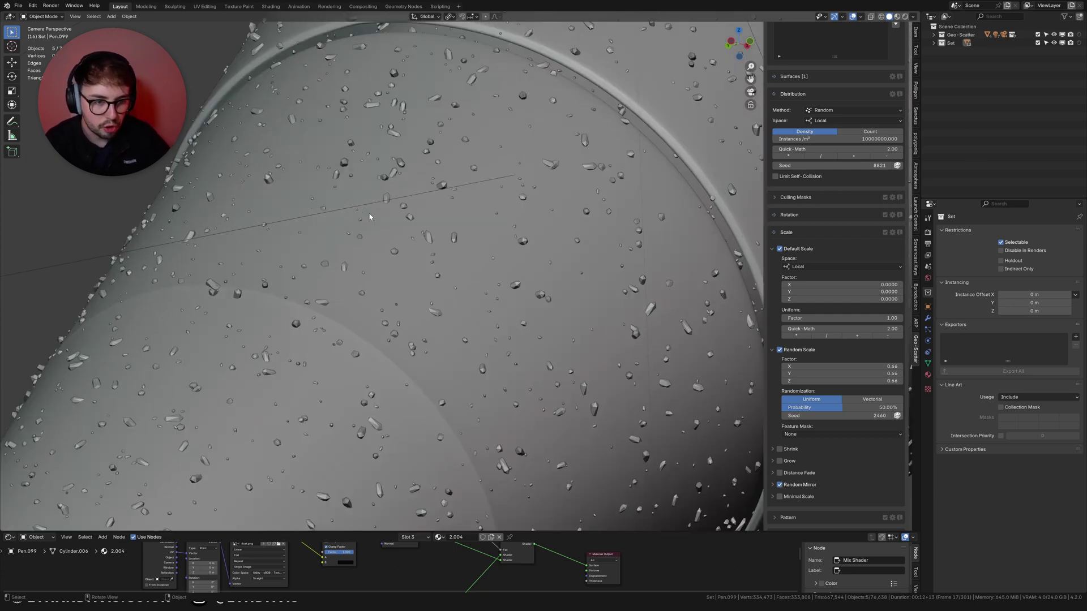
left_click(840, 232)
Select the elongated crystal particle, enlarge the shader editor area and create a new material for it.
scroll(590, 319, "down", 8)
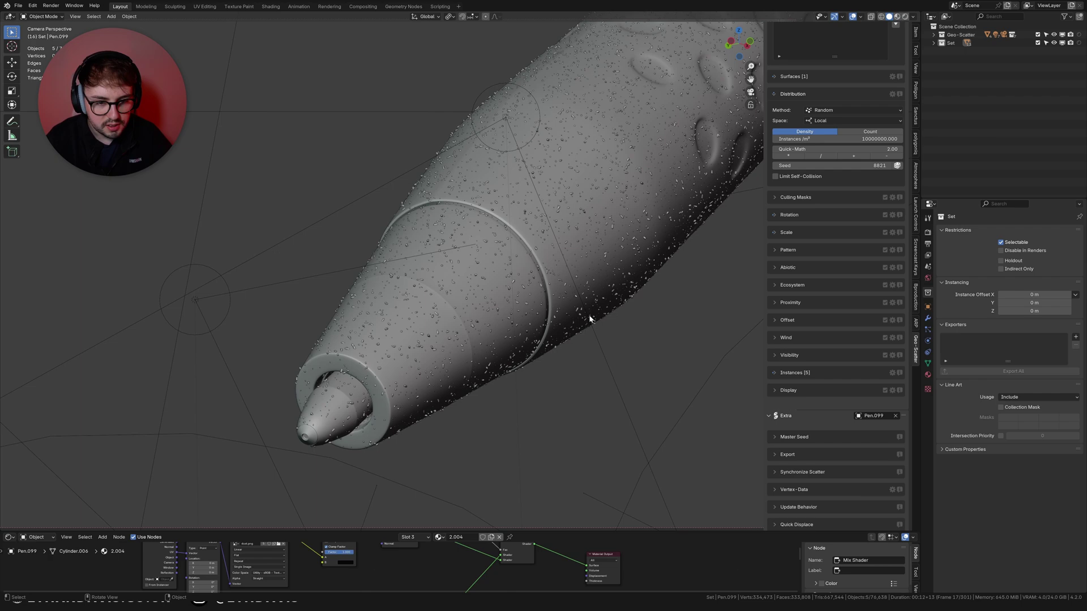
scroll(589, 318, "down", 10)
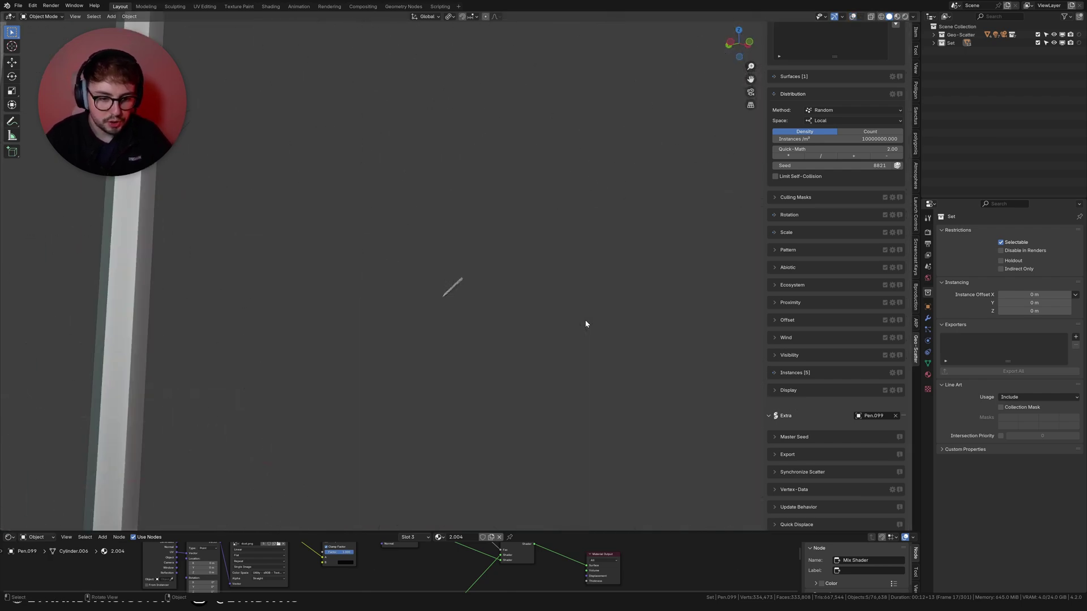
scroll(613, 316, "down", 5)
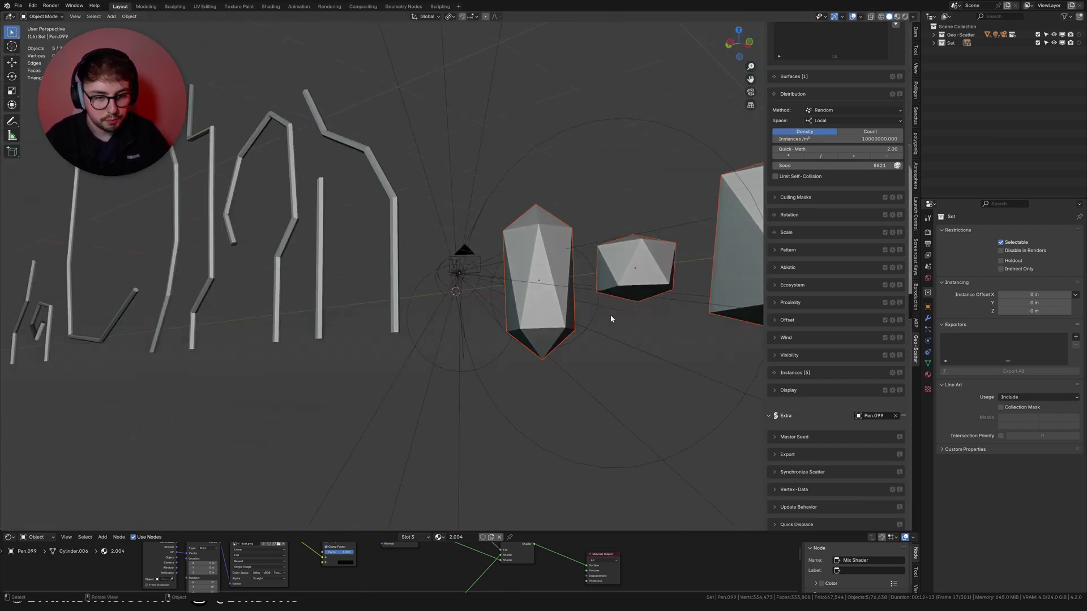
left_click(532, 331)
left_click_drag(457, 531, 485, 368)
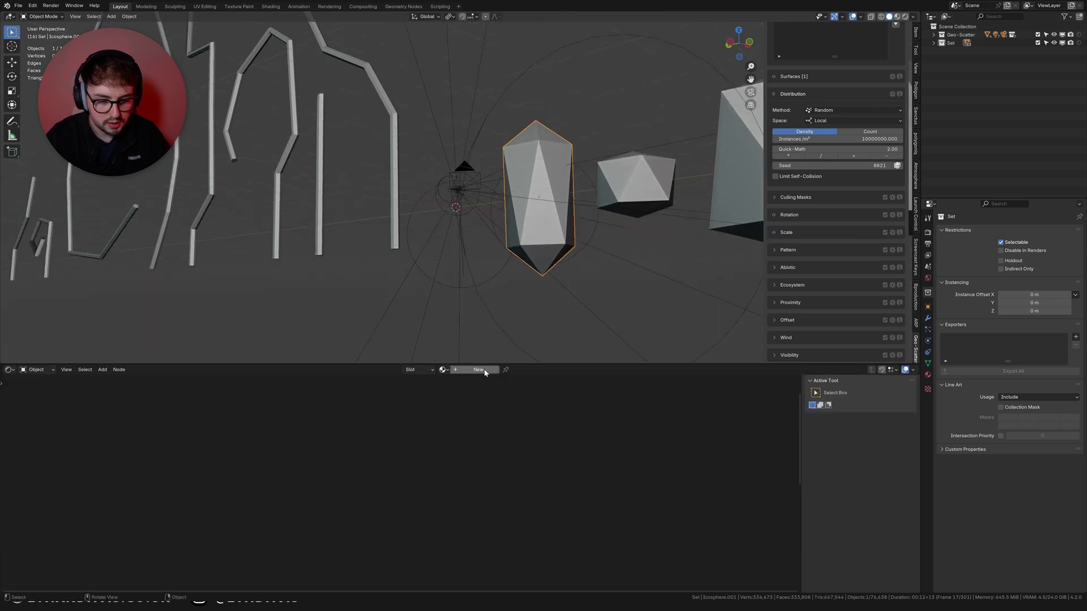
left_click(485, 369)
Add a Hair BSDF node, connect it to the material output's Surface and delete the Principled BSDF.
key("Home")
key("shift+a")
left_click(316, 430)
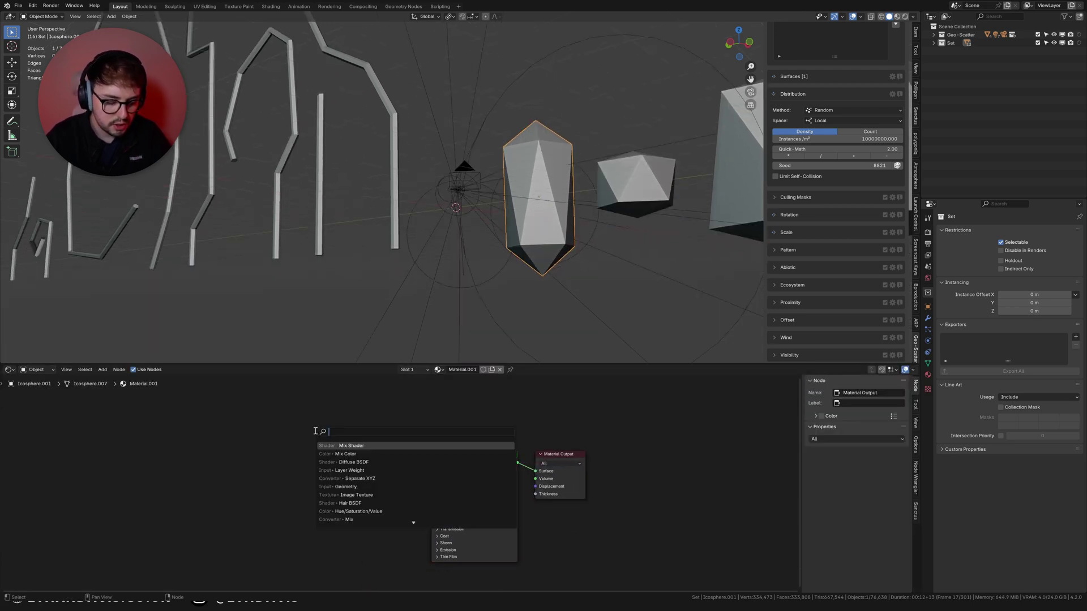
type("hair")
key("Return")
left_click(314, 430)
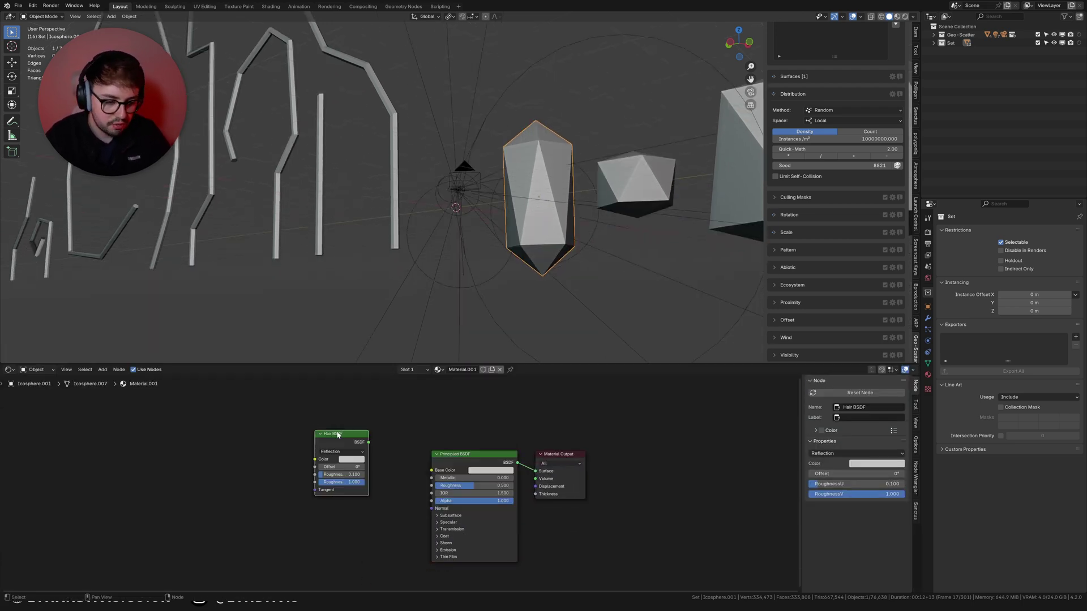
left_click_drag(369, 442, 497, 468)
left_click(497, 468)
key("x")
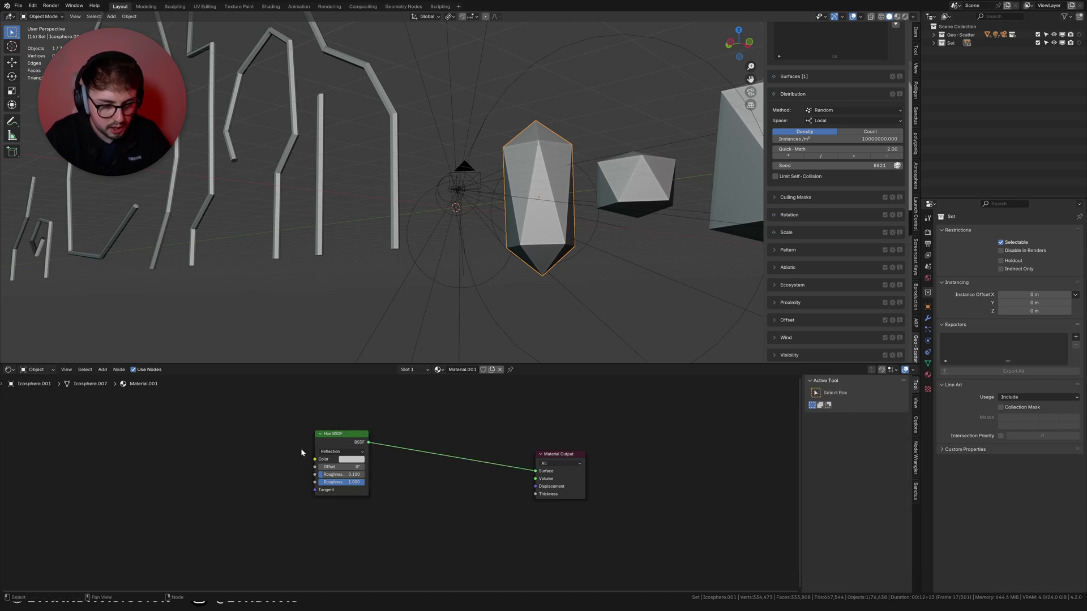
Set the Hair BSDF to Transmission with a darker grey color, RoughnessU 0.151 and RoughnessV 0.959, and move it closer to the output.
left_click(337, 451)
left_click(331, 477)
key("Home")
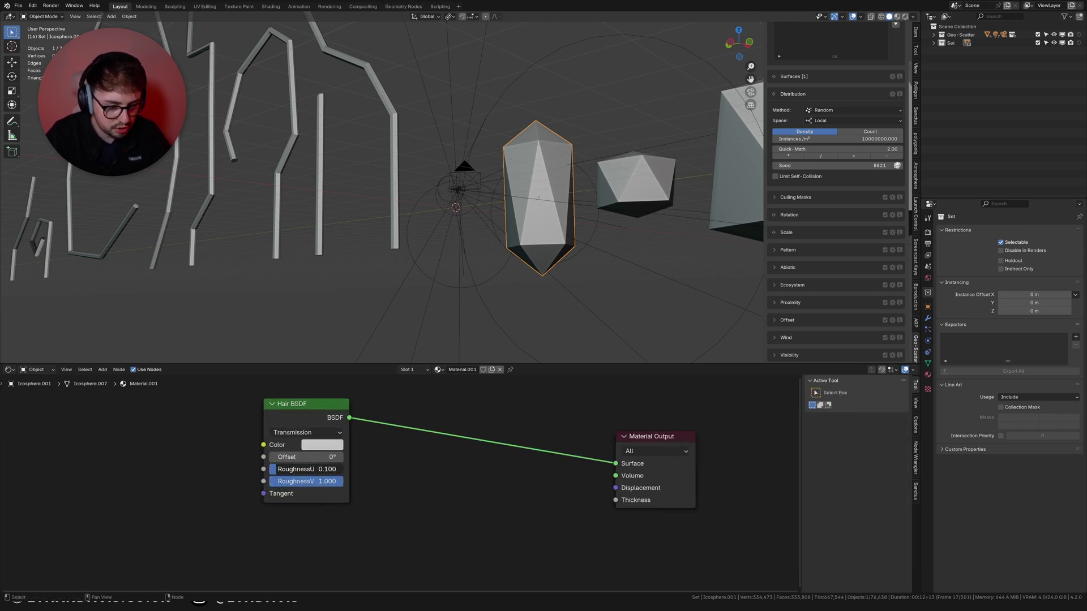
left_click_drag(306, 469, 318, 469)
left_click(337, 447)
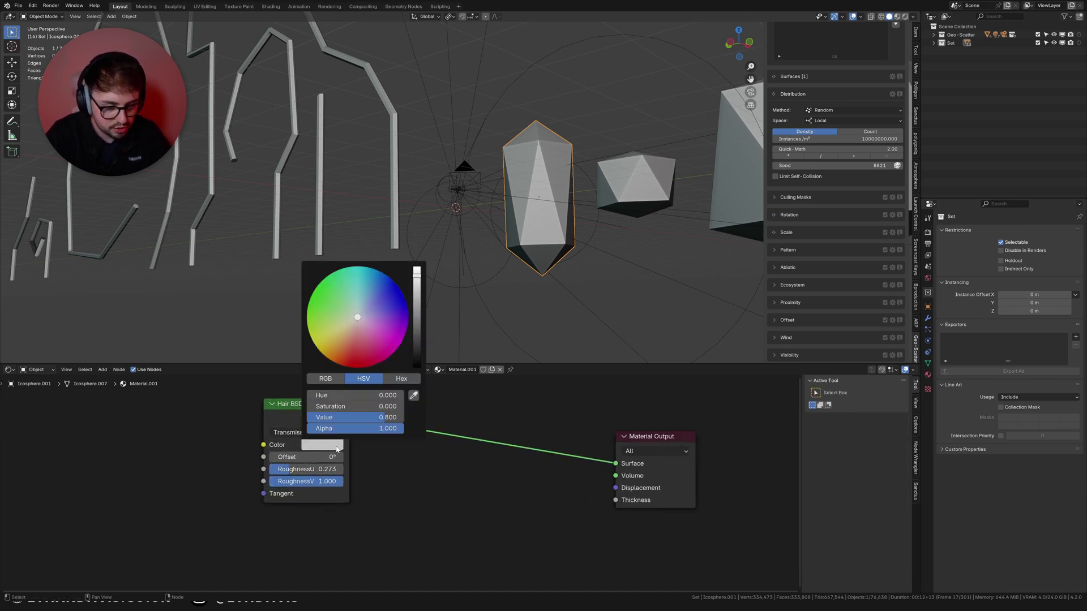
left_click(416, 316)
left_click_drag(304, 416, 409, 429)
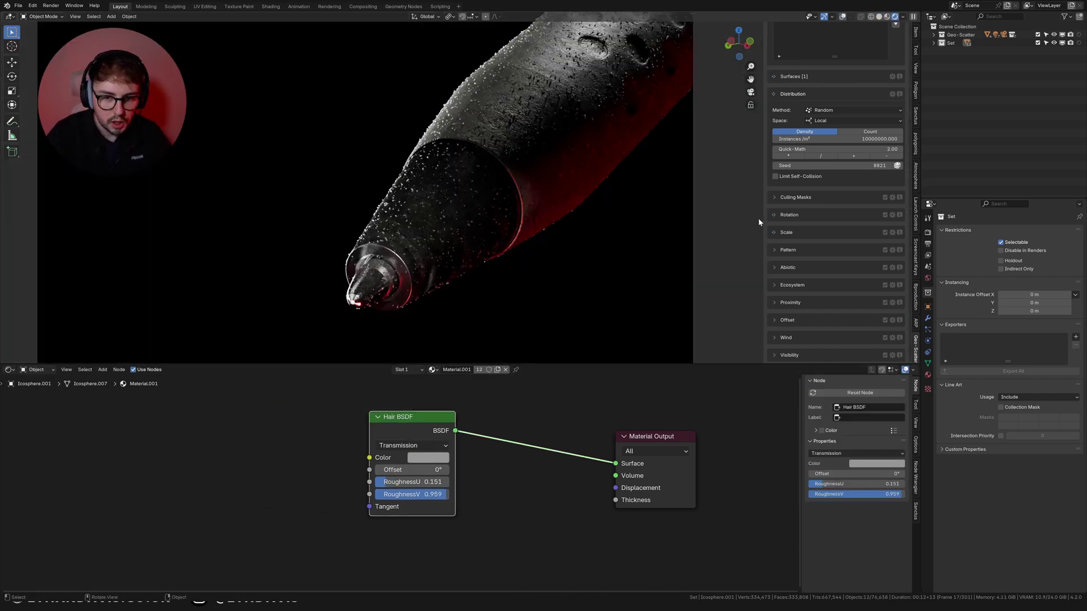
Set the scatter system's default scale factor to 0.00001 on X, Y and Z.
left_click(786, 232)
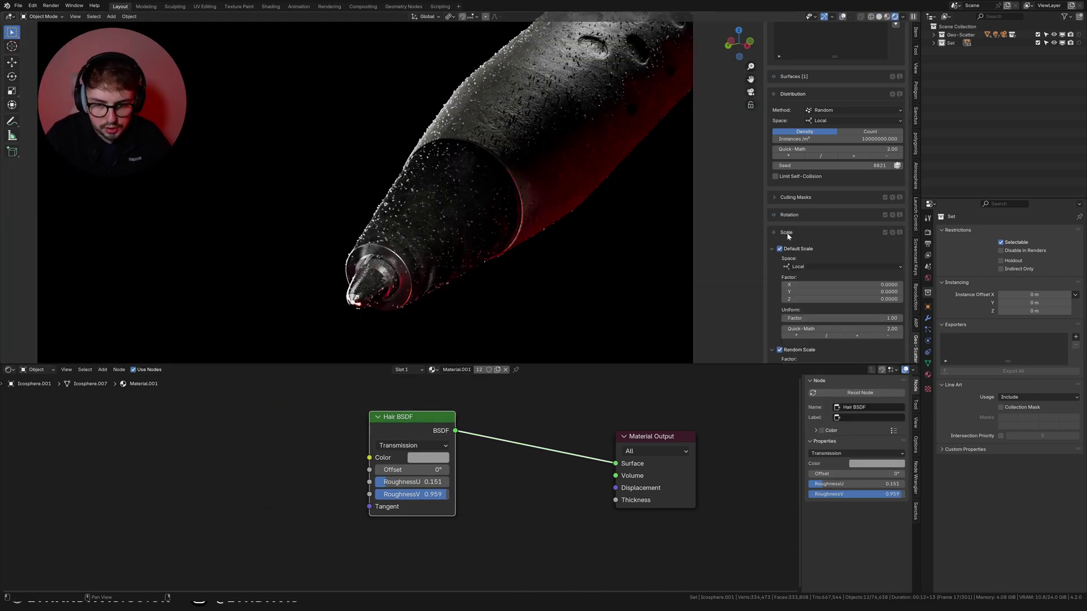
left_click(852, 285)
left_click(852, 287)
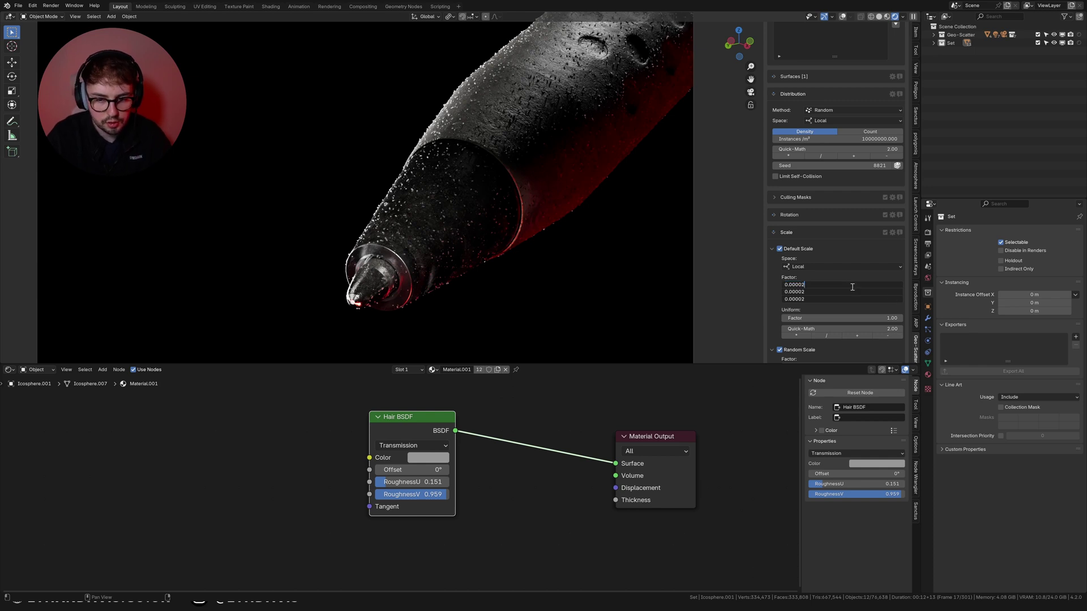
key("BackSpace")
type("1")
key("Return")
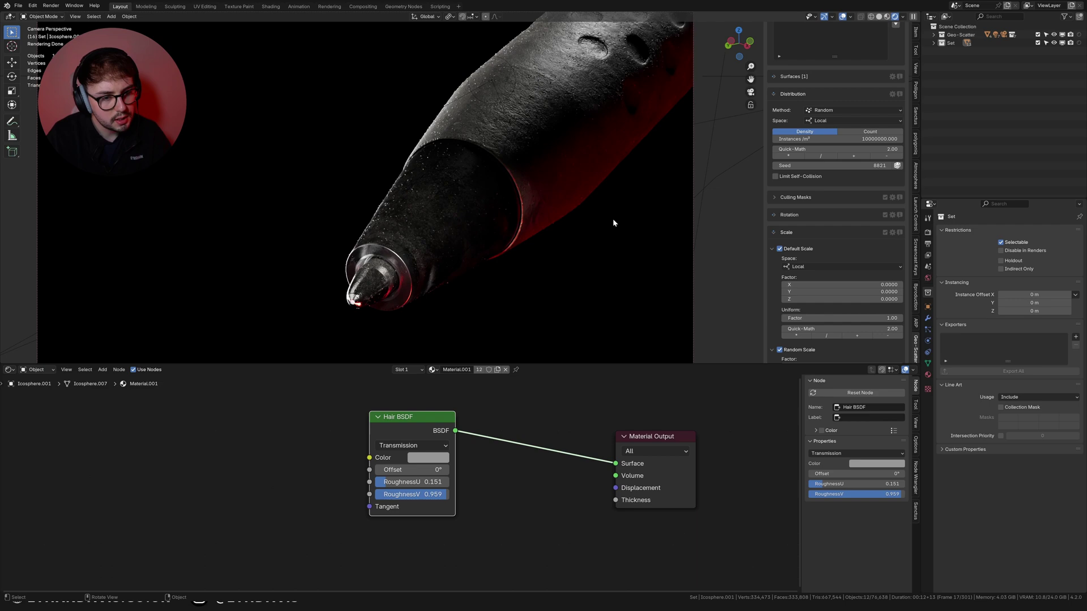
Show the overlays, switch the viewport to Solid shading and select the four strands nearest the crystal particles.
middle_click_drag(607, 222, 594, 238)
key("shift+alt+z")
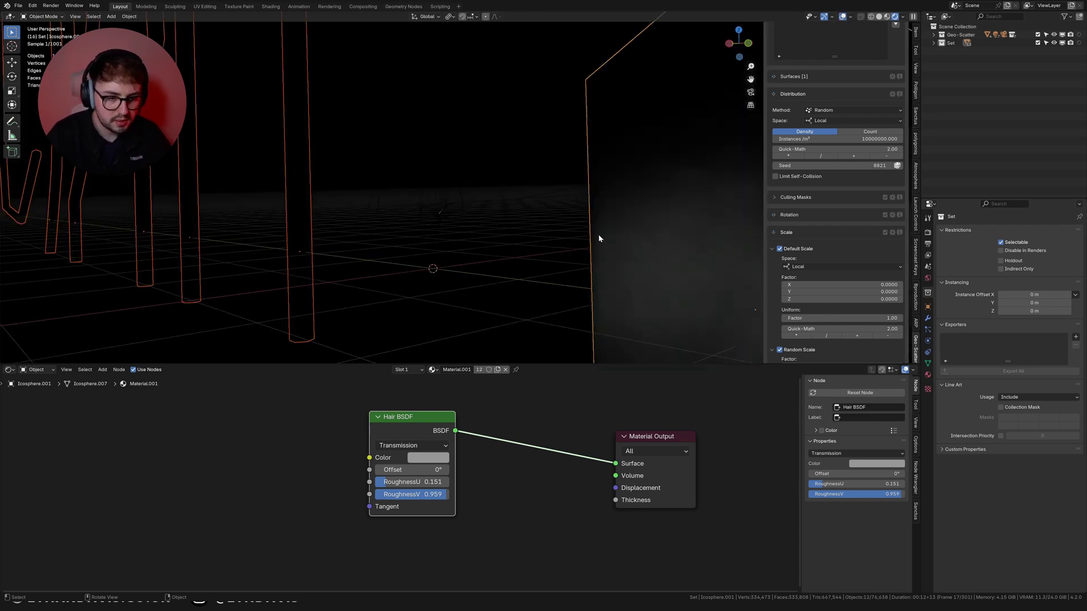
scroll(599, 238, "down", 5)
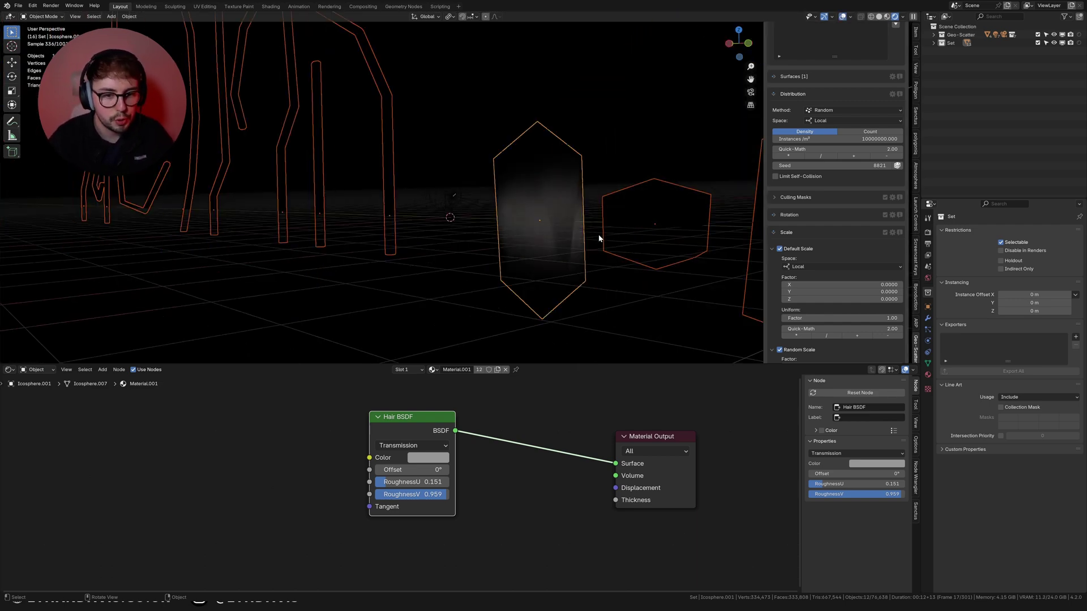
scroll(599, 237, "down", 6)
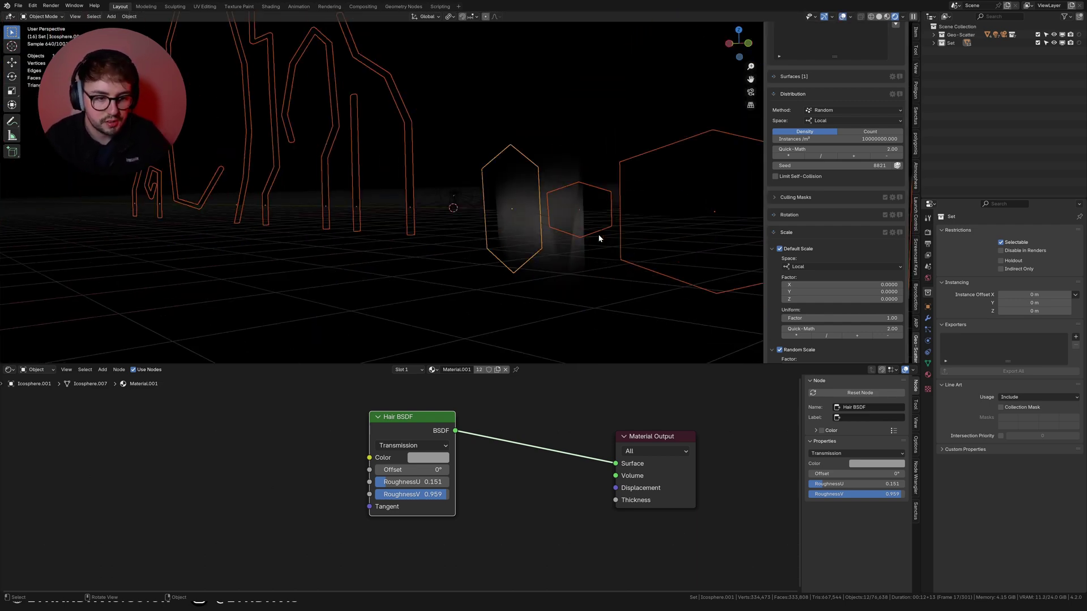
left_click(431, 153)
middle_click_drag(431, 153, 381, 179)
key("shift+alt+z")
key("shift+alt+z")
key("z")
key("6")
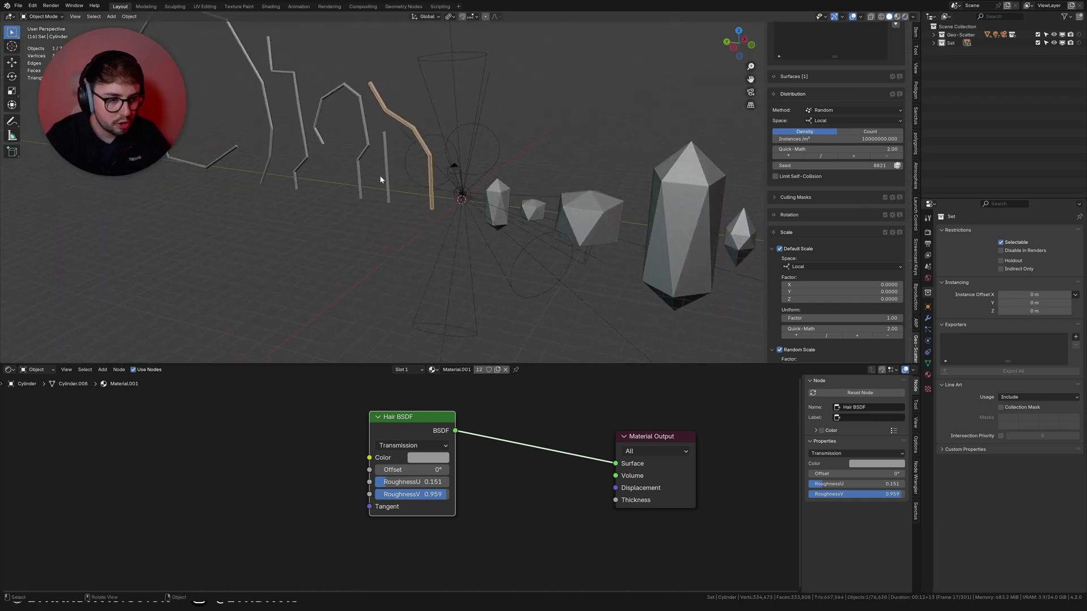
left_click(304, 165, "shift")
left_click(386, 170, "shift")
left_click(359, 175, "shift")
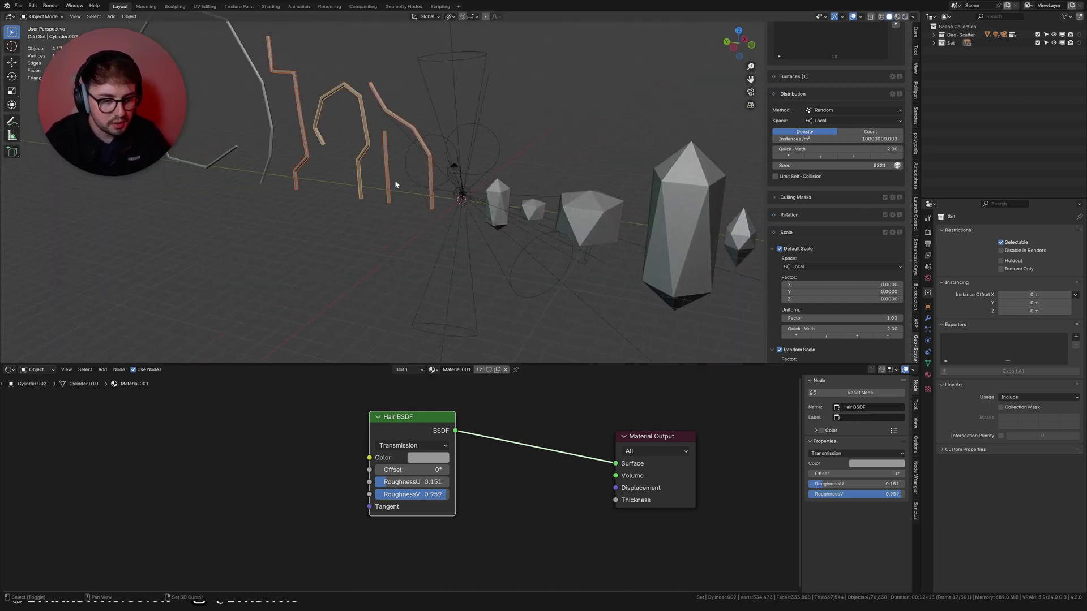
Scatter the four selected strands onto the pen as a new system with the 23 Tilt preset.
key("KP_0")
scroll(838, 161, "up", 5)
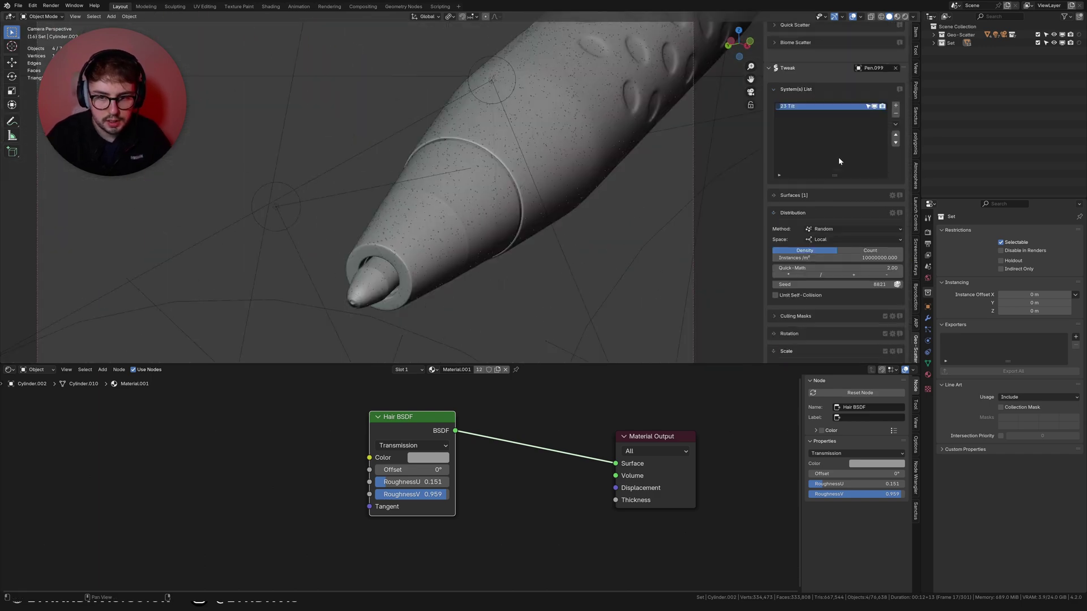
scroll(870, 91, "up", 6)
left_click(830, 138)
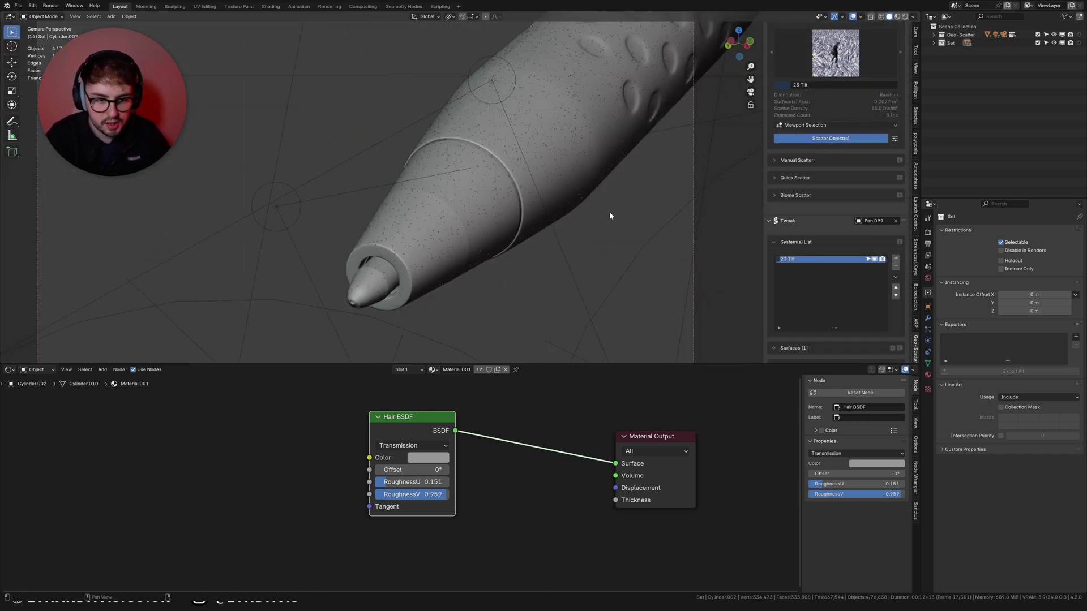
Reduce the new strand system's default scale factor to a near-zero value on X, Y and Z.
scroll(891, 307, "down", 8)
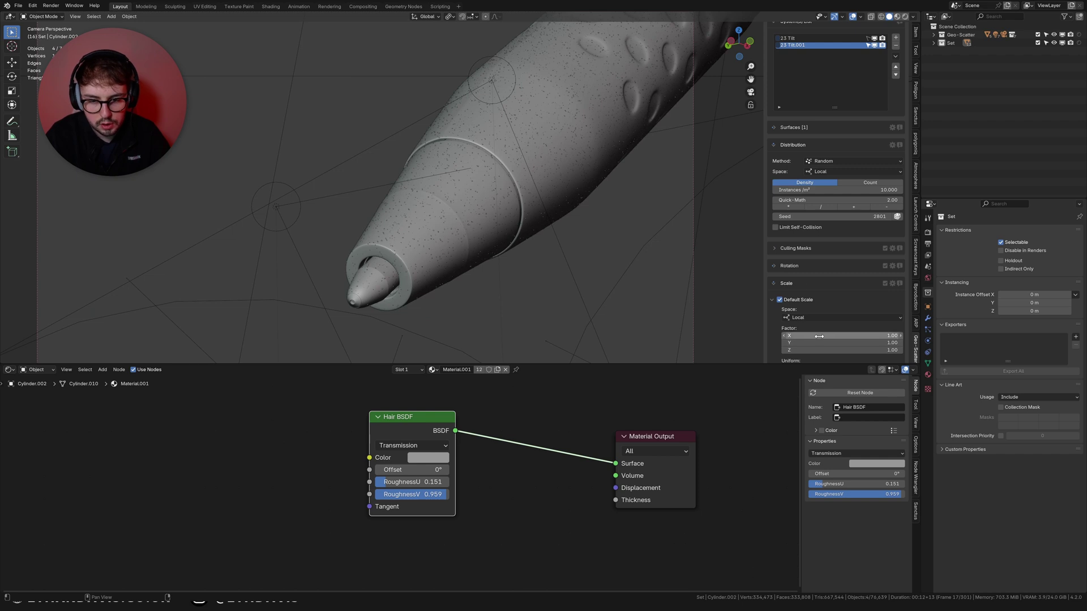
left_click(819, 335)
type("0")
key("Return")
Try densities of 100000000 and 1000000 instances/m² for the strand system.
left_click(814, 190)
type("100000000")
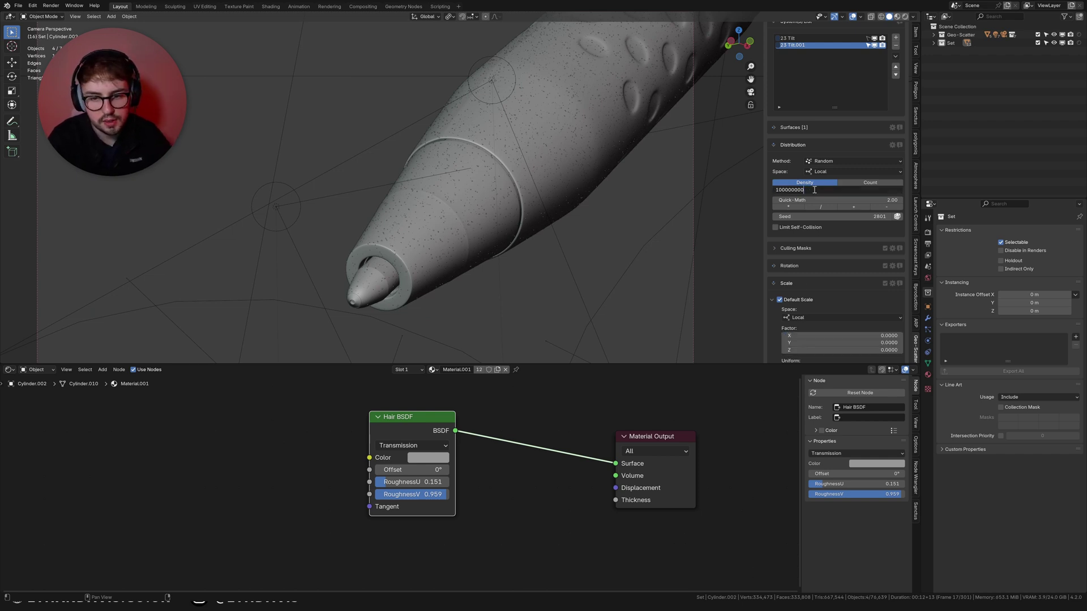
key("Return")
left_click(811, 192)
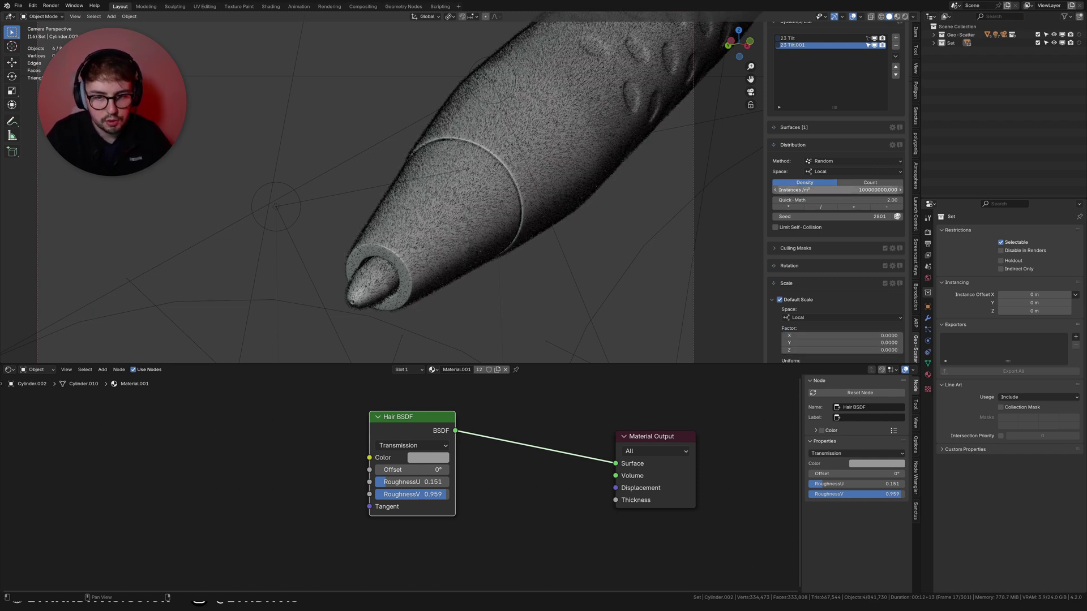
left_click(803, 192)
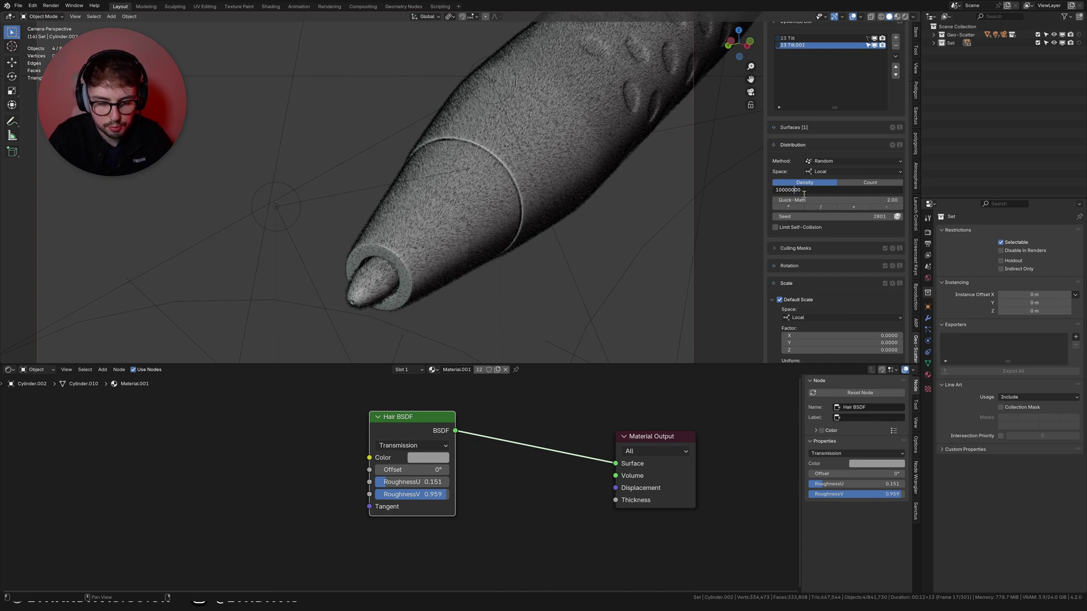
key("BackSpace")
key("BackSpace")
key("Return")
Set the strand system's distribution density to 10000000 instances/m².
left_click(789, 189)
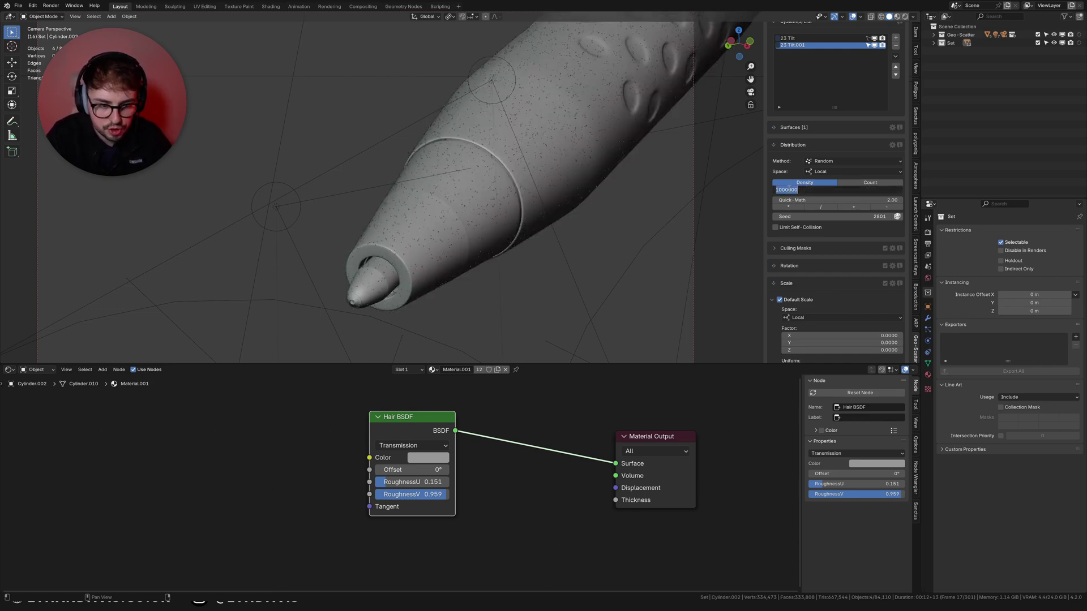
type("10000000")
key("Return")
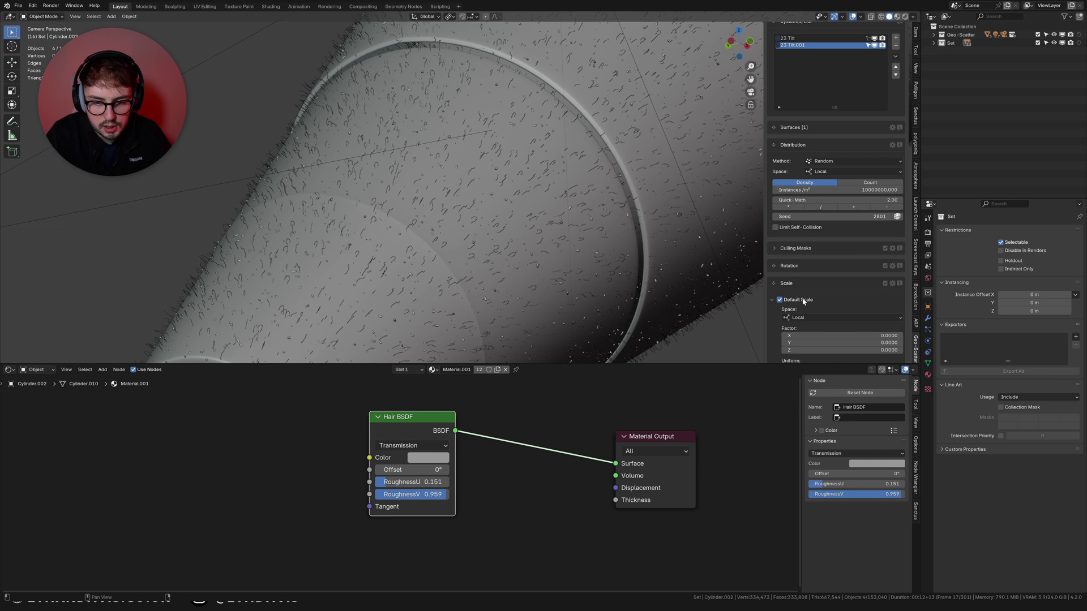
Set the strand system's Align Normal axis to Random and enable Random Rotation.
left_click(788, 283)
left_click(789, 266)
left_click(810, 303)
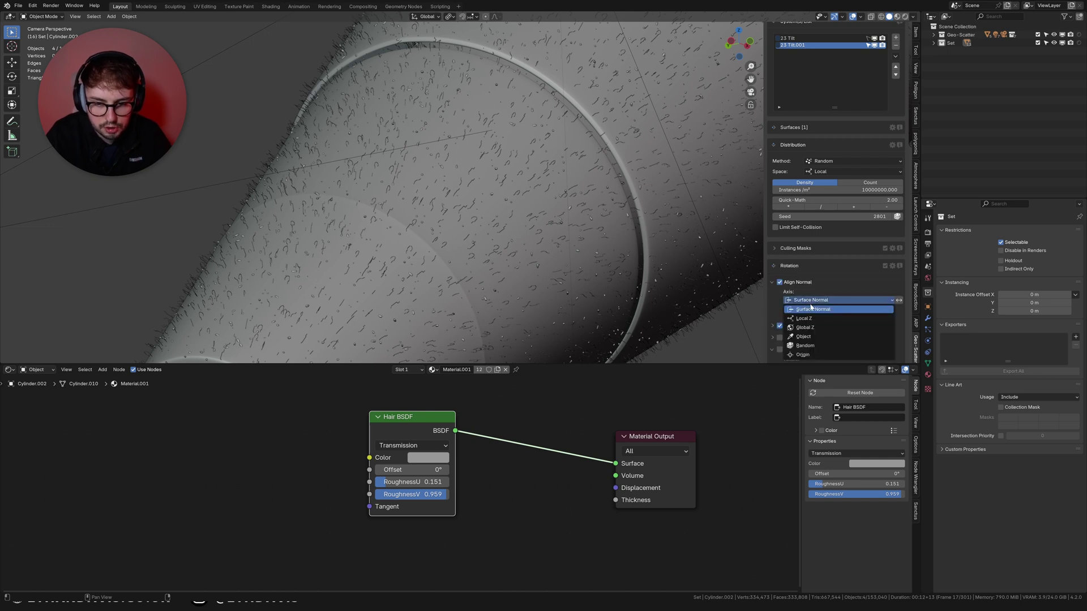
left_click(806, 345)
scroll(826, 304, "down", 3)
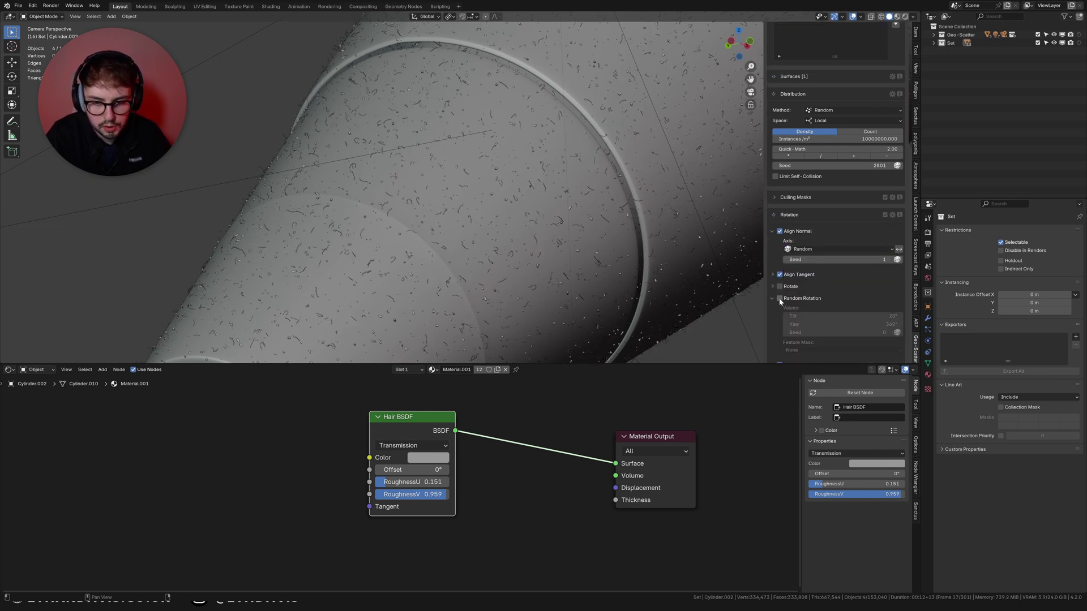
left_click(780, 298)
scroll(809, 279, "down", 4)
left_click(789, 130)
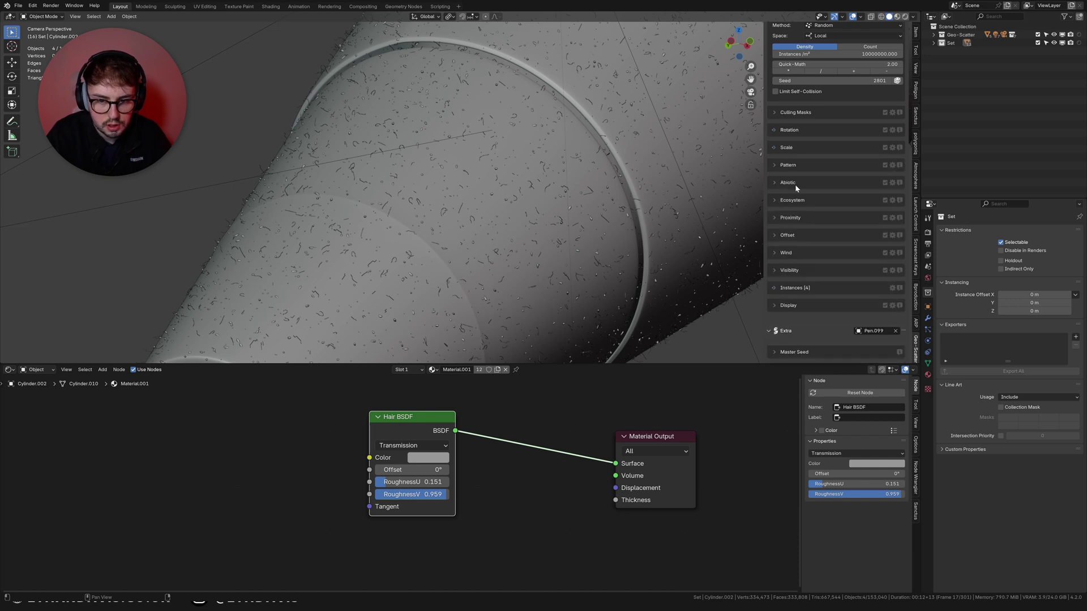
double_click(790, 131)
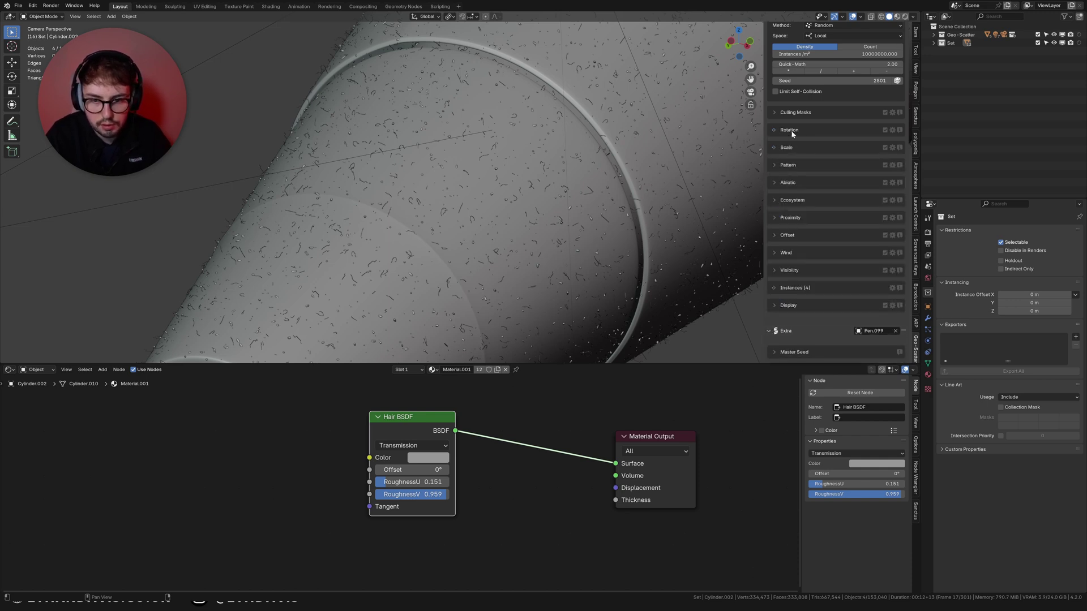
Enable Random Mirror in the strand system's scale settings.
left_click(791, 147)
scroll(810, 243, "down", 5)
scroll(480, 252, "down", 5)
Scatter another group of strands onto the pen as a separate system with a default scale factor of 0.0002 on all axes.
mouse_move(480, 252)
middle_mouse_down()
mouse_move(466, 246)
mouse_move(474, 233)
middle_mouse_up()
scroll(474, 233, "down", 4)
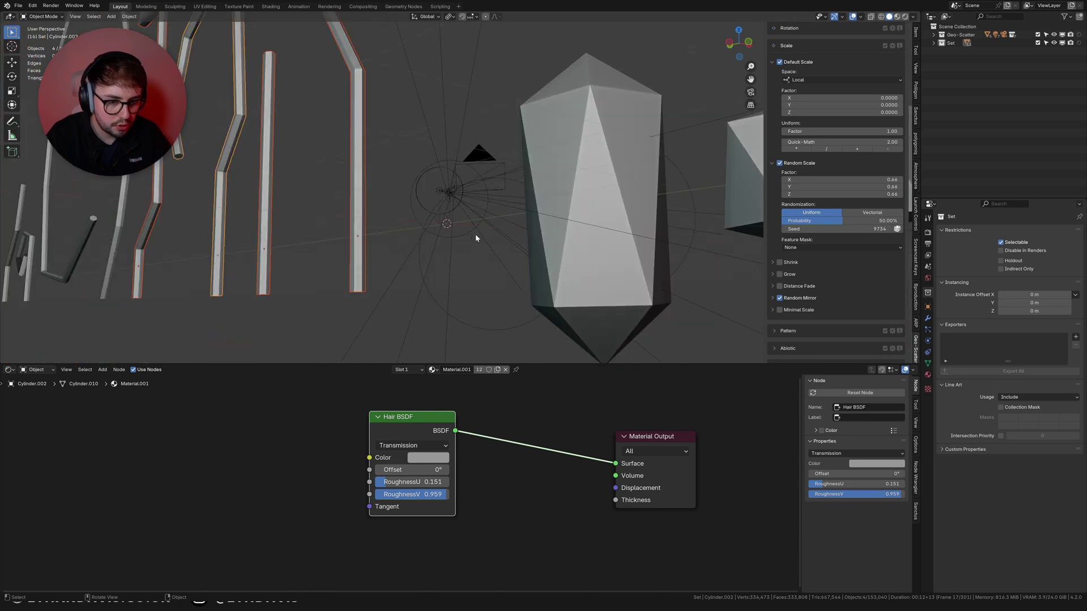
scroll(396, 235, "down", 3)
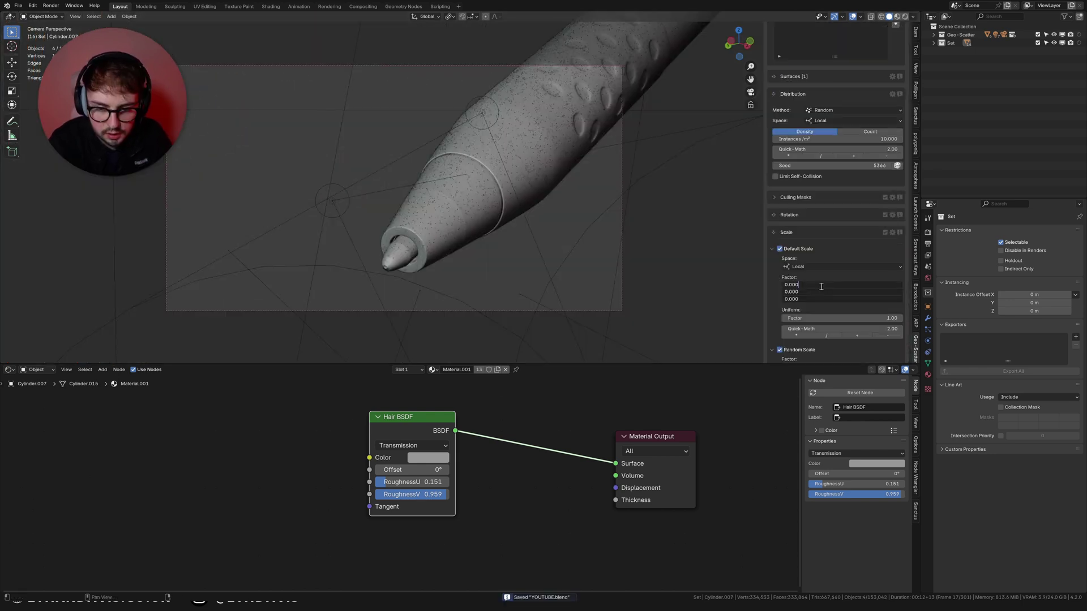
key("Return")
Try a density of 10000 instances/m² for the second strand system.
left_click(804, 139)
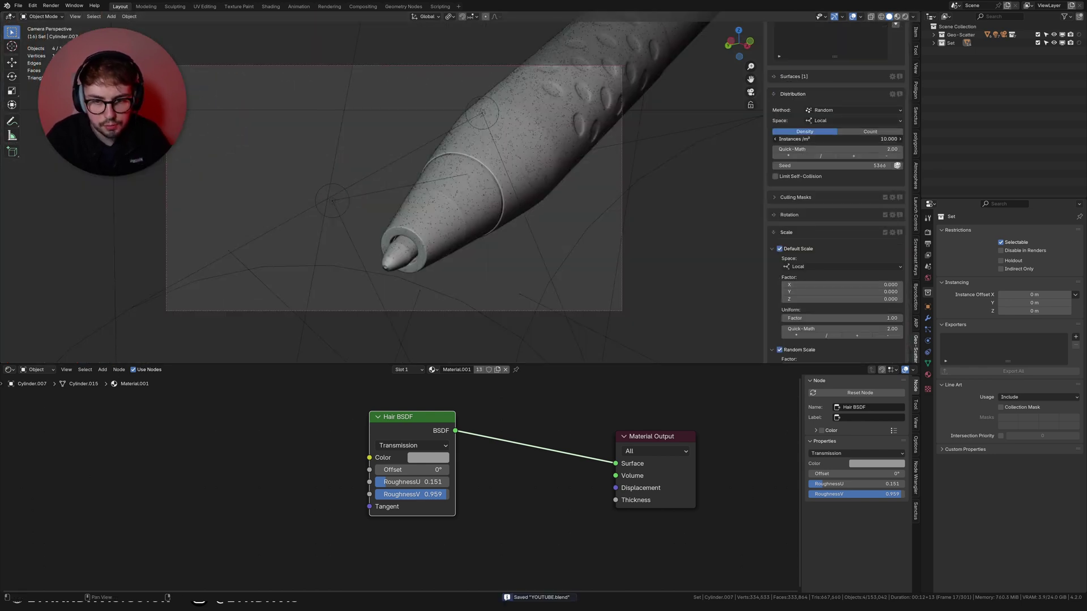
type("10000")
key("Return")
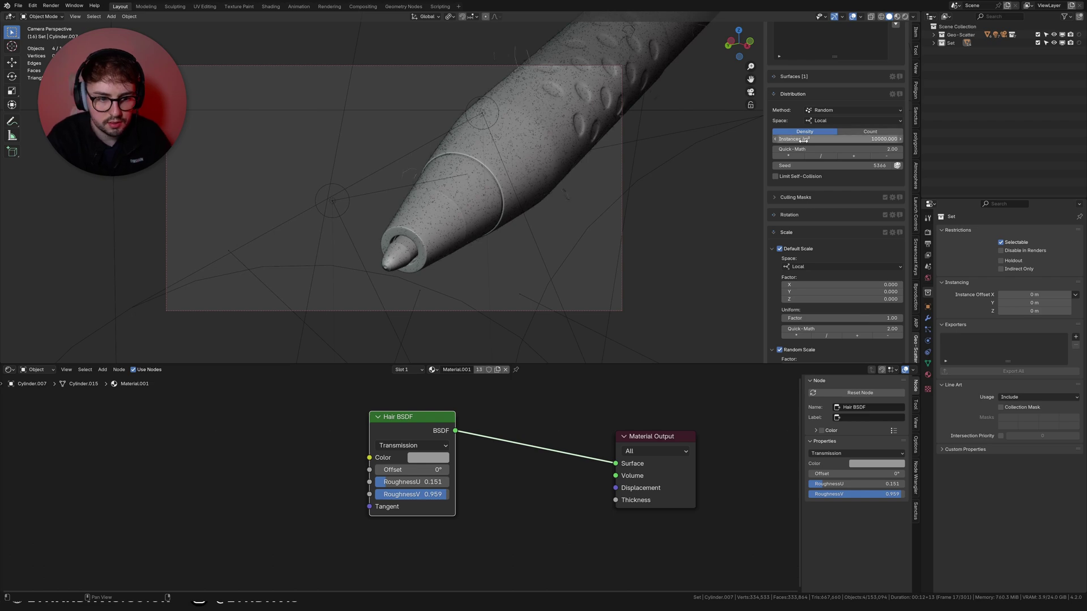
Set the second strand system's distribution density to 1000000 instances/m².
scroll(628, 164, "up", 3)
left_click(791, 140)
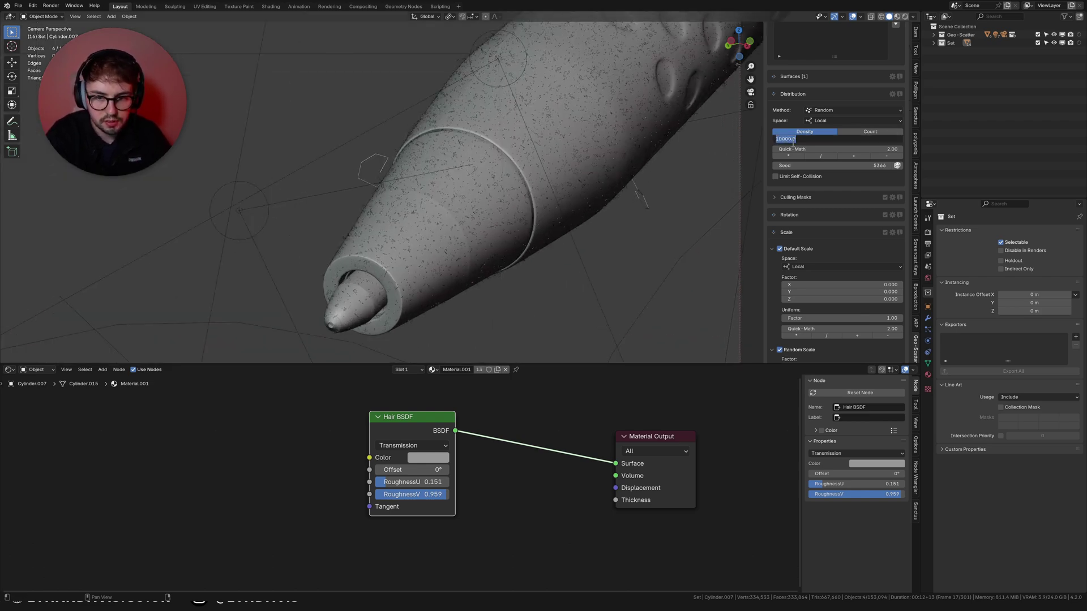
left_click(791, 140)
key("Return")
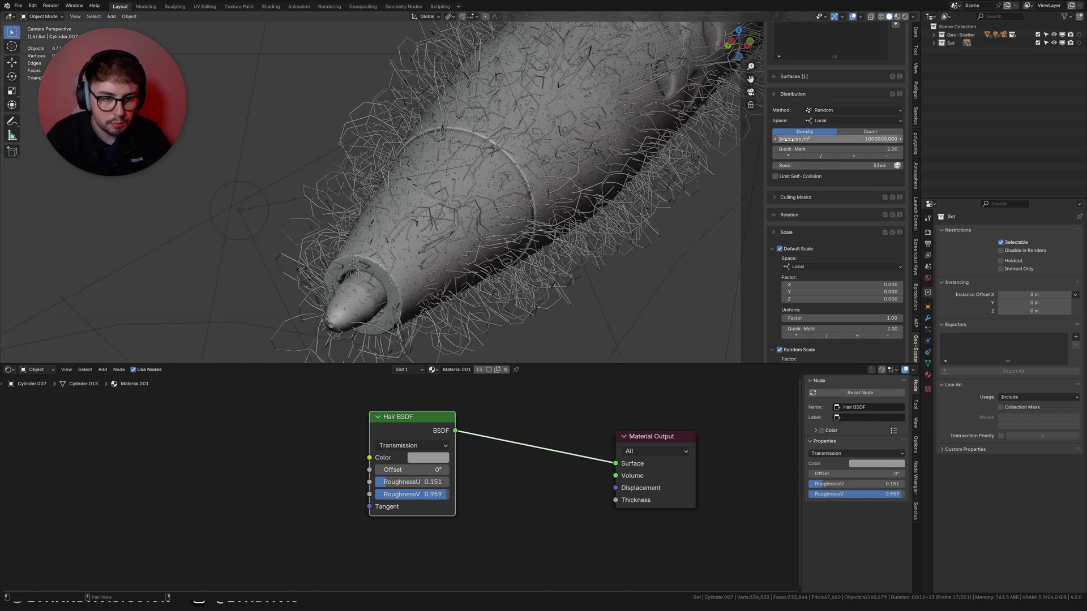
Reduce the second strand system's default scale factor further on X, Y and Z.
left_click_drag(826, 285, 827, 299)
left_click(828, 283)
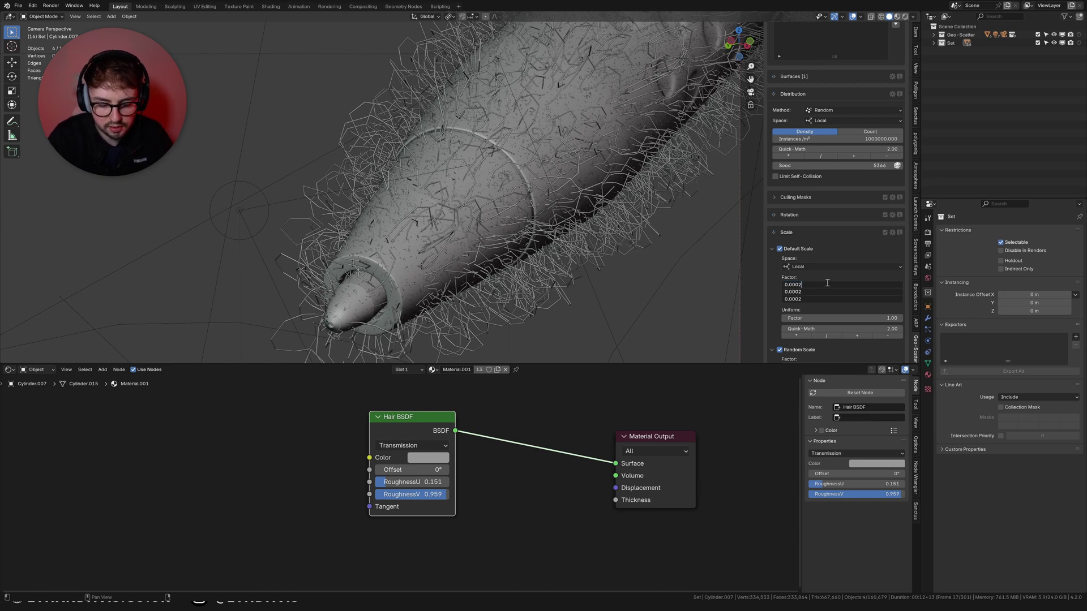
type("1")
key("Return")
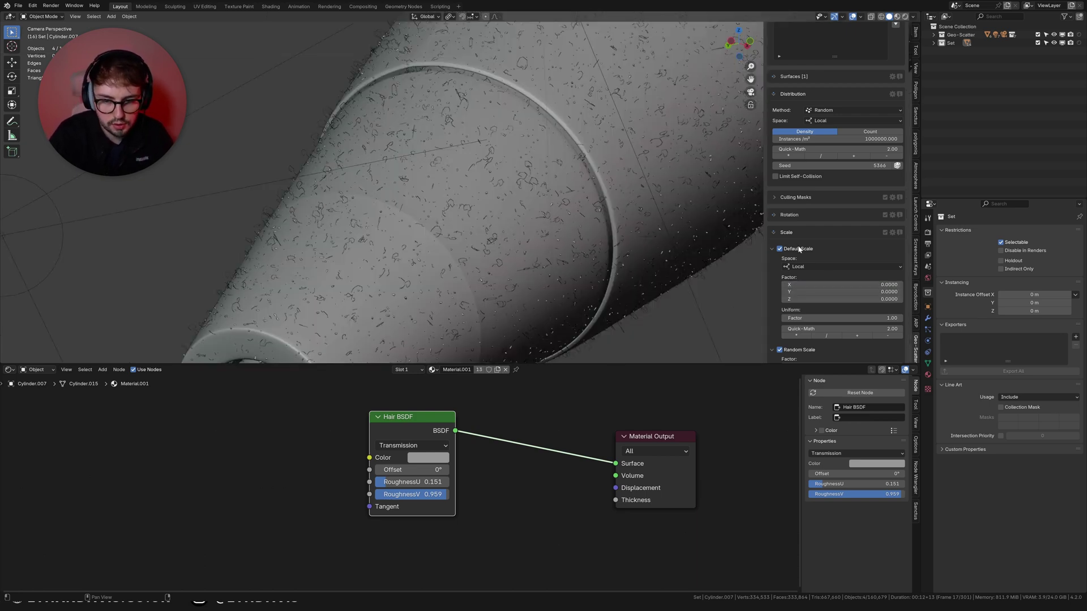
Randomize the second strand system's orientation by setting the Align Normal axis to Random and enabling Random Rotation.
left_click(792, 214)
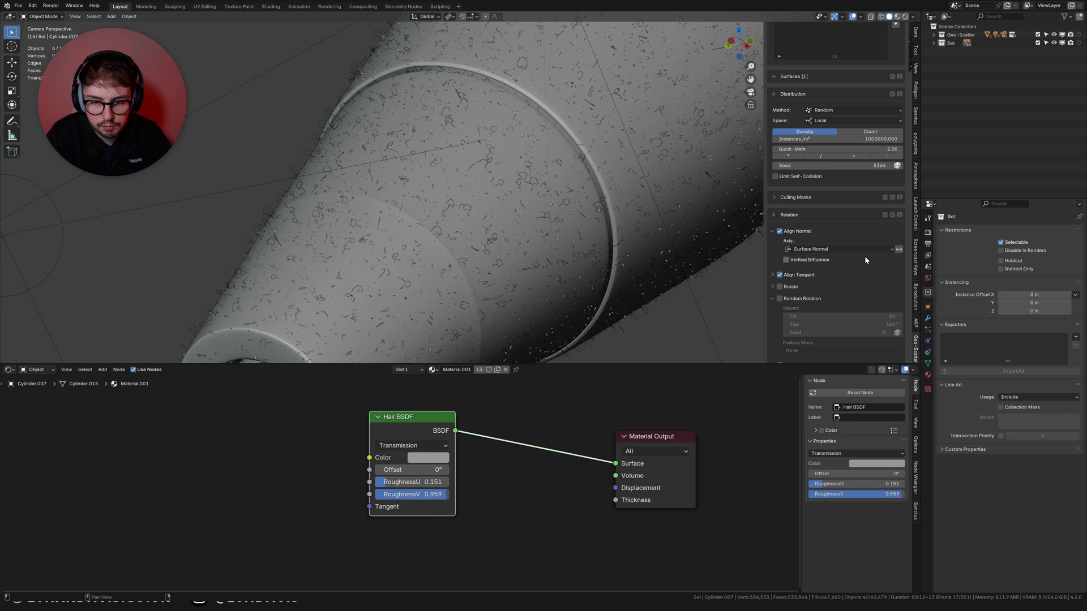
left_click(843, 249)
left_click(820, 294)
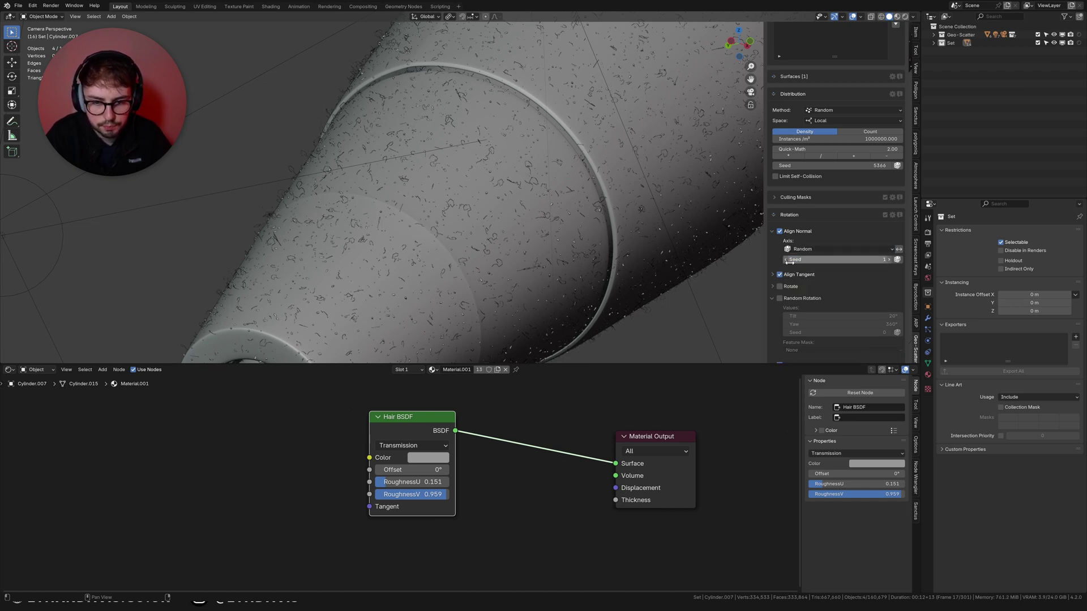
scroll(793, 284, "down", 1)
left_click(779, 281)
scroll(820, 273, "down", 1)
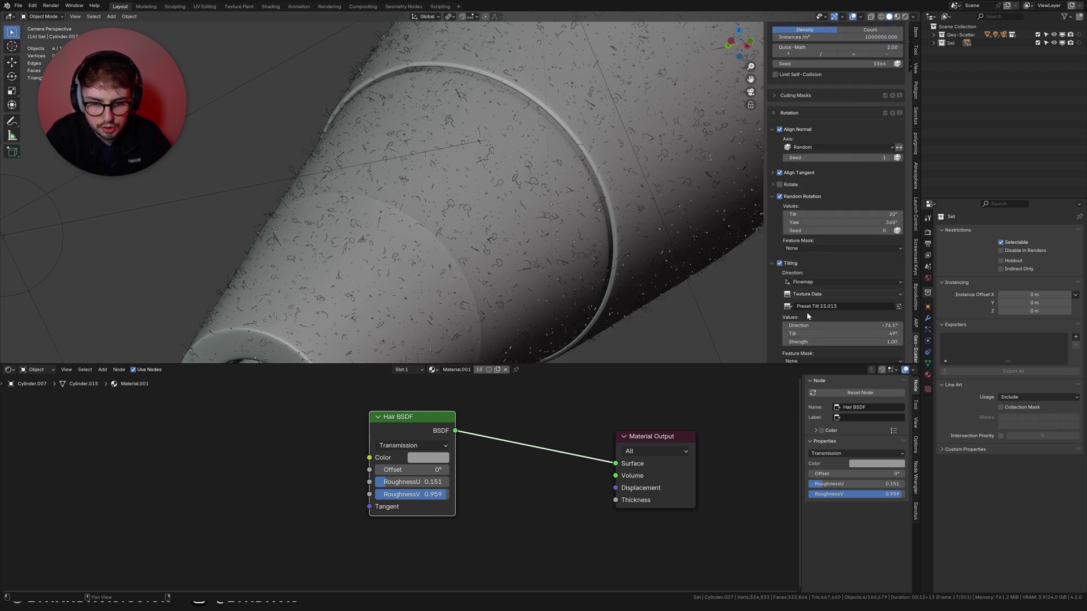
left_click(787, 181)
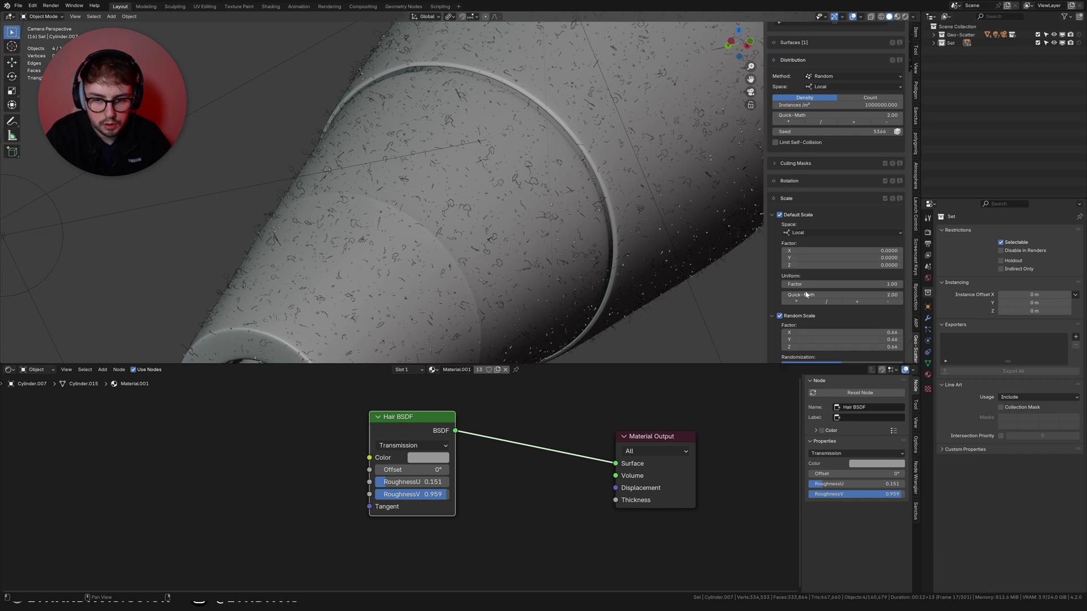
Enable Random Mirror for the second strand system and inspect the strands up close in the rendered view with overlays shown.
scroll(798, 295, "down", 8)
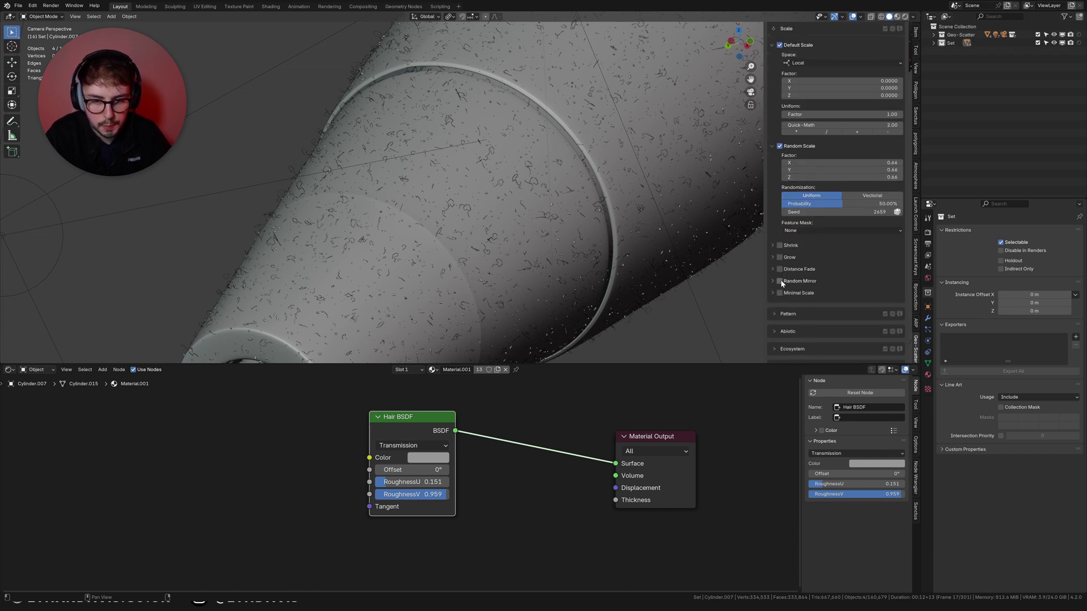
left_click(780, 281)
key("z")
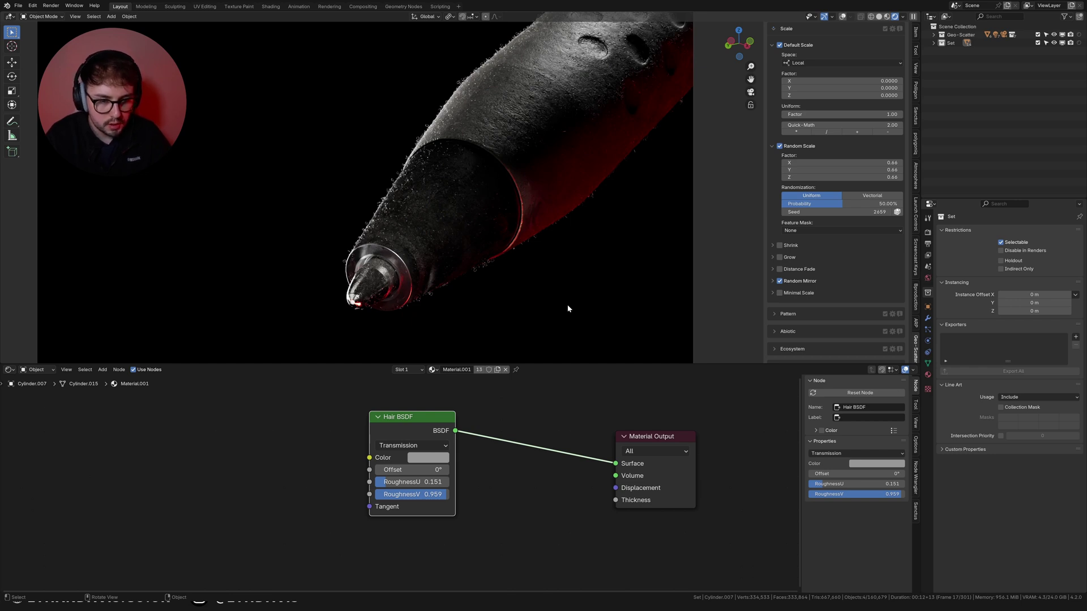
key("shift+alt+z")
scroll(405, 244, "up", 4)
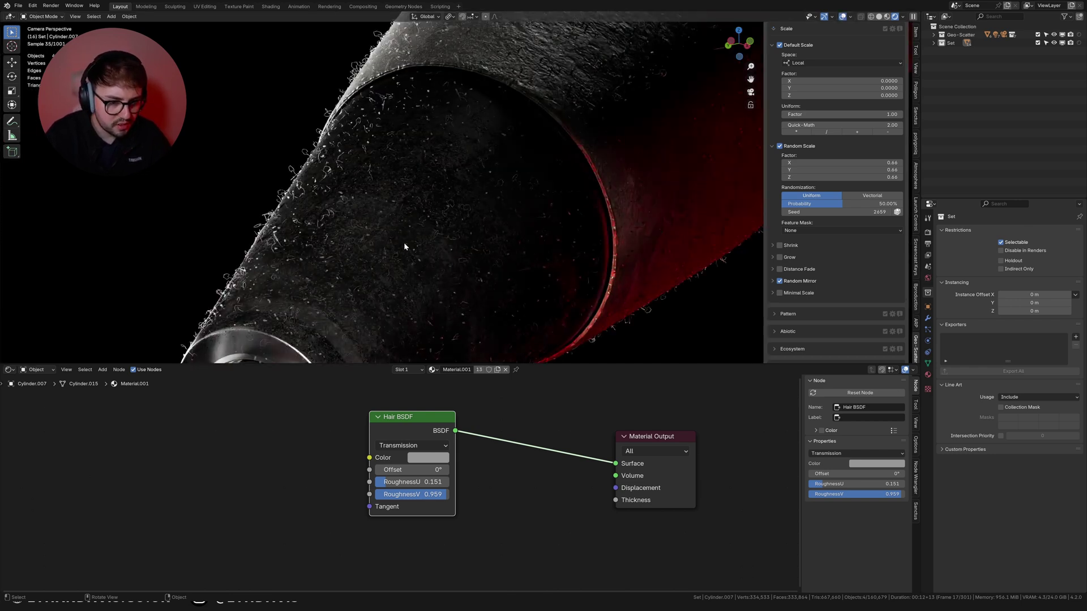
In the pen's 2.004 material, set the dust Diffuse BSDF roughness to 0.077 and slightly lighten the Multiply node's B color.
left_click(604, 297)
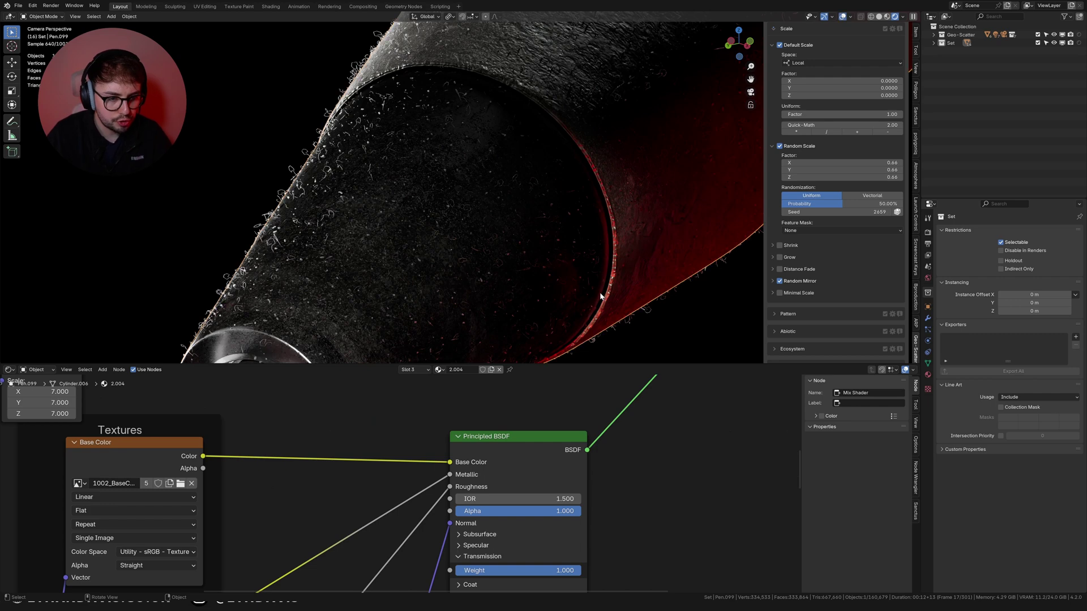
scroll(338, 474, "down", 5)
scroll(396, 470, "up", 3)
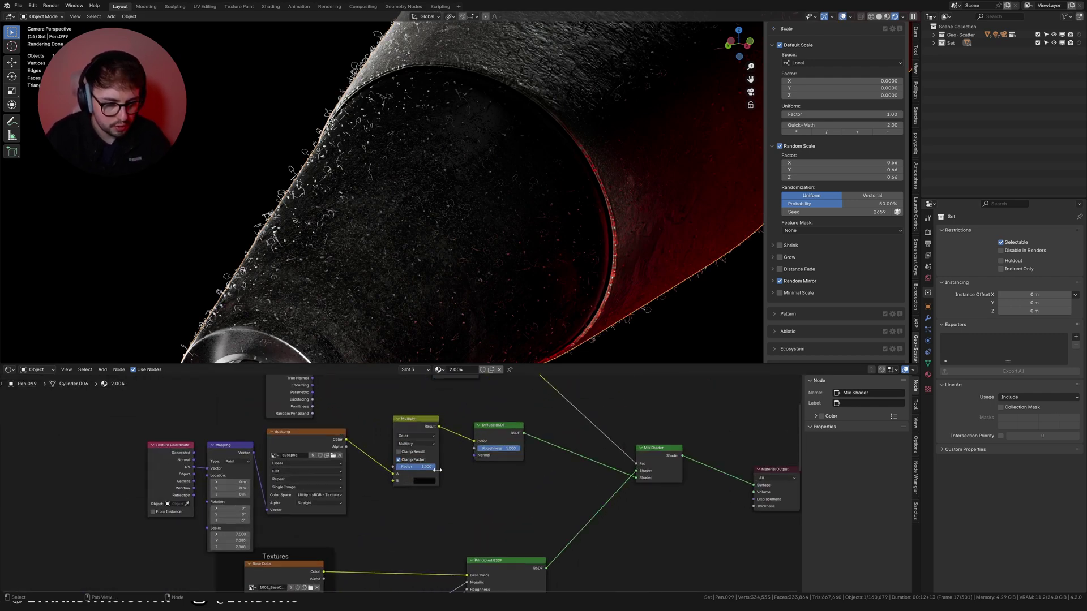
left_click_drag(516, 449, 489, 448)
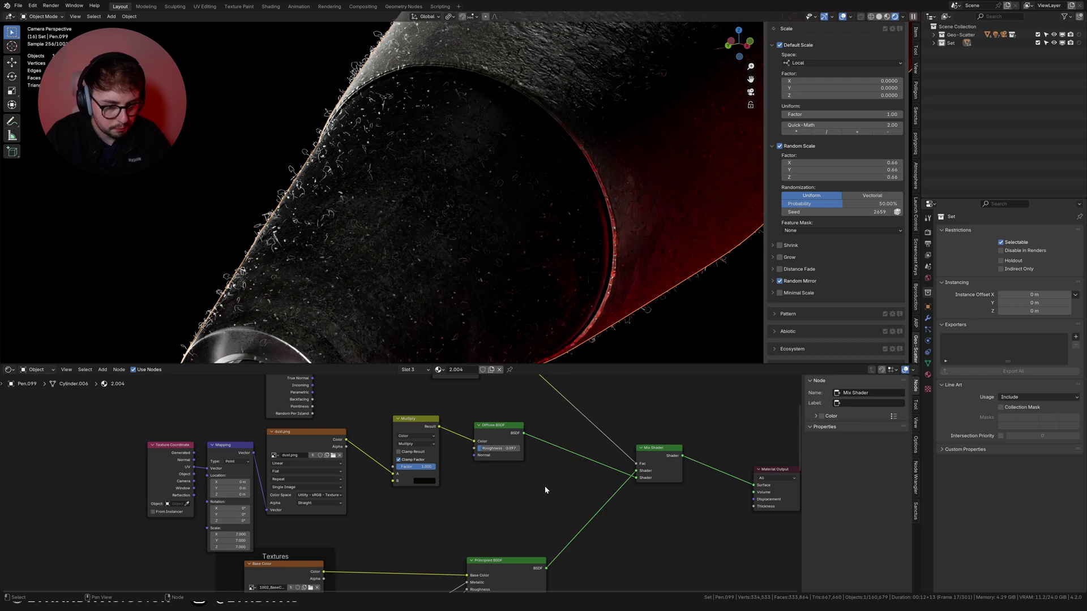
left_click(425, 482)
left_click_drag(480, 429, 481, 427)
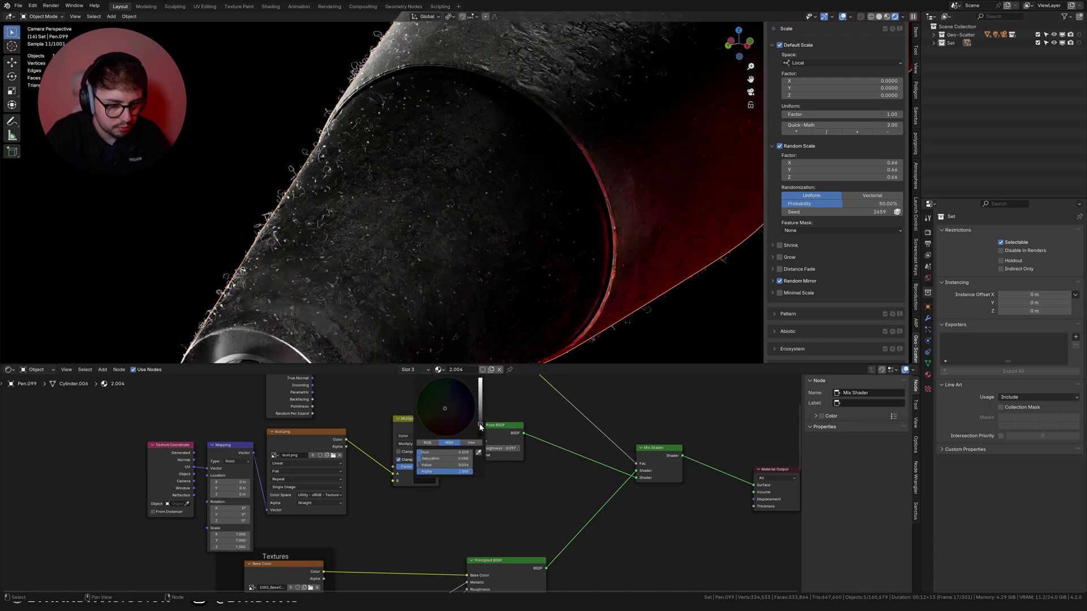
scroll(473, 253, "down", 5)
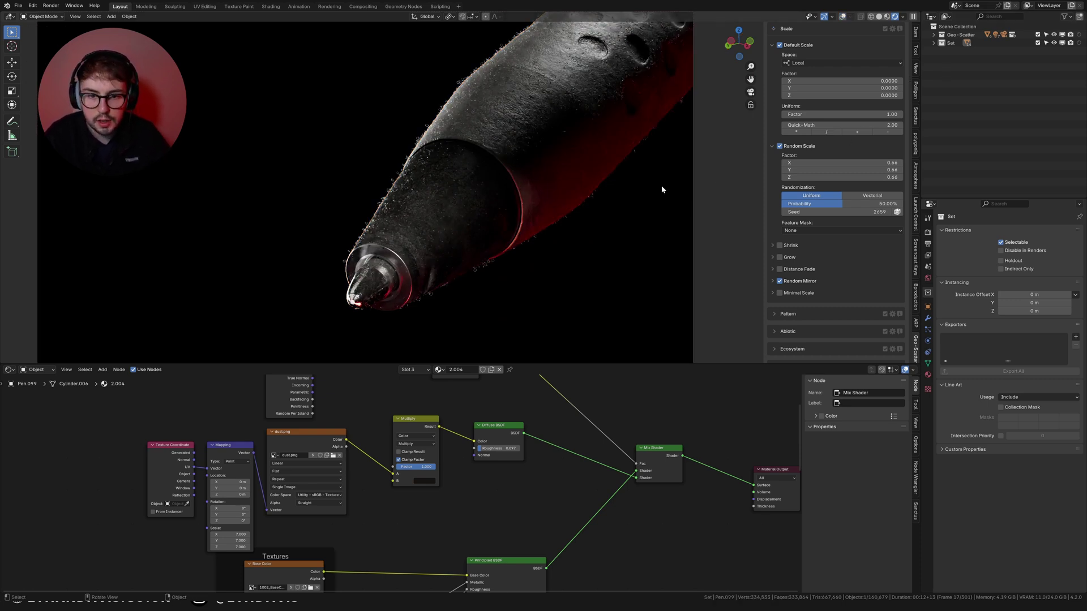
Try the scene camera's depth of field on the pen in an enlarged rendered view, and turn it off again.
left_click(934, 35)
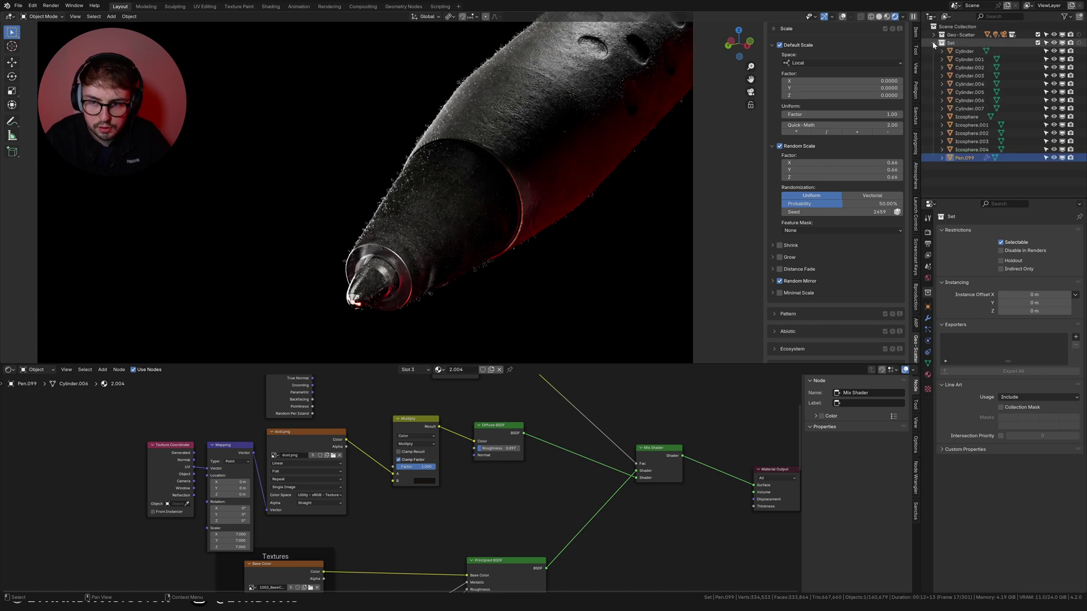
left_click(933, 34)
left_click(933, 43)
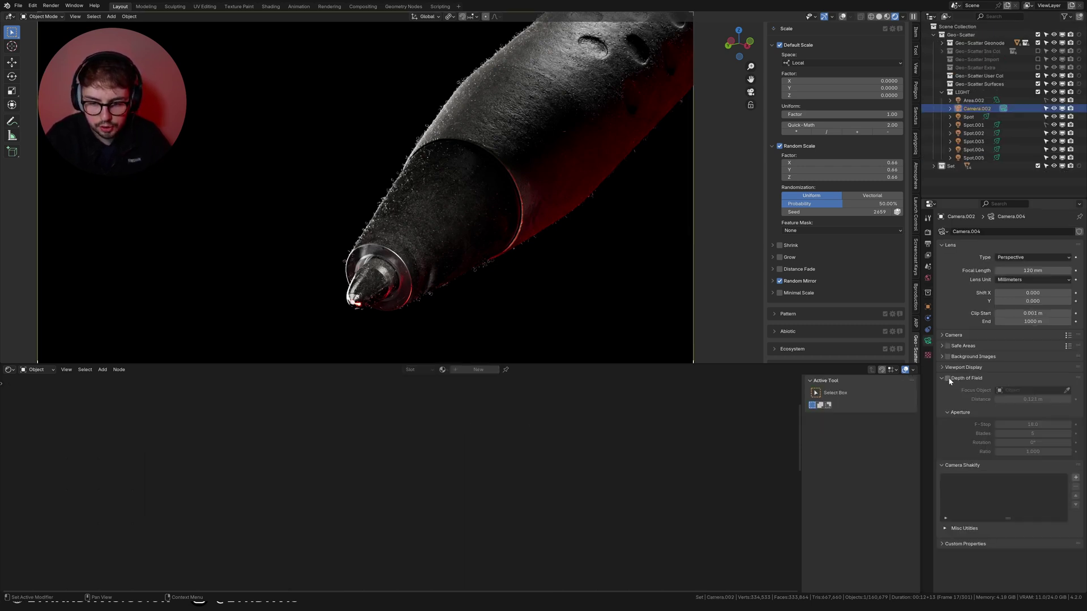
left_click(948, 378)
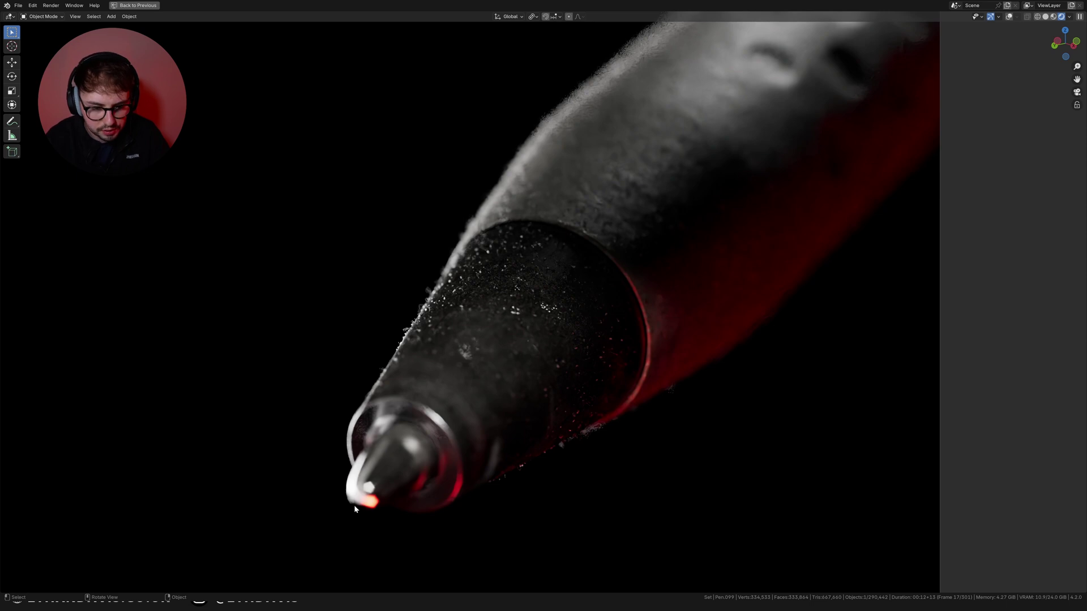
key("ctrl+space")
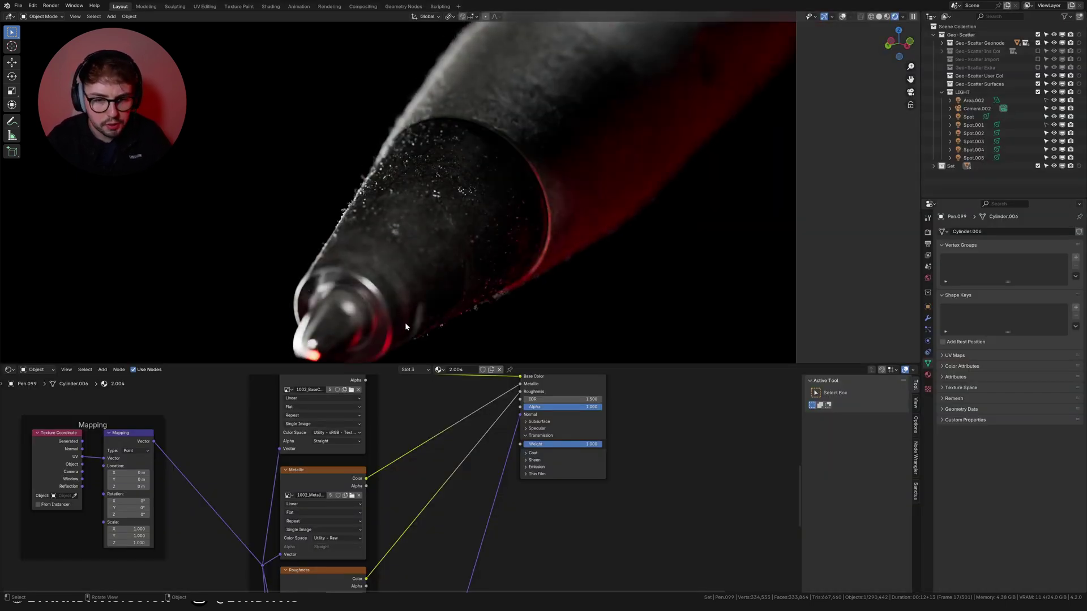
left_click(976, 108)
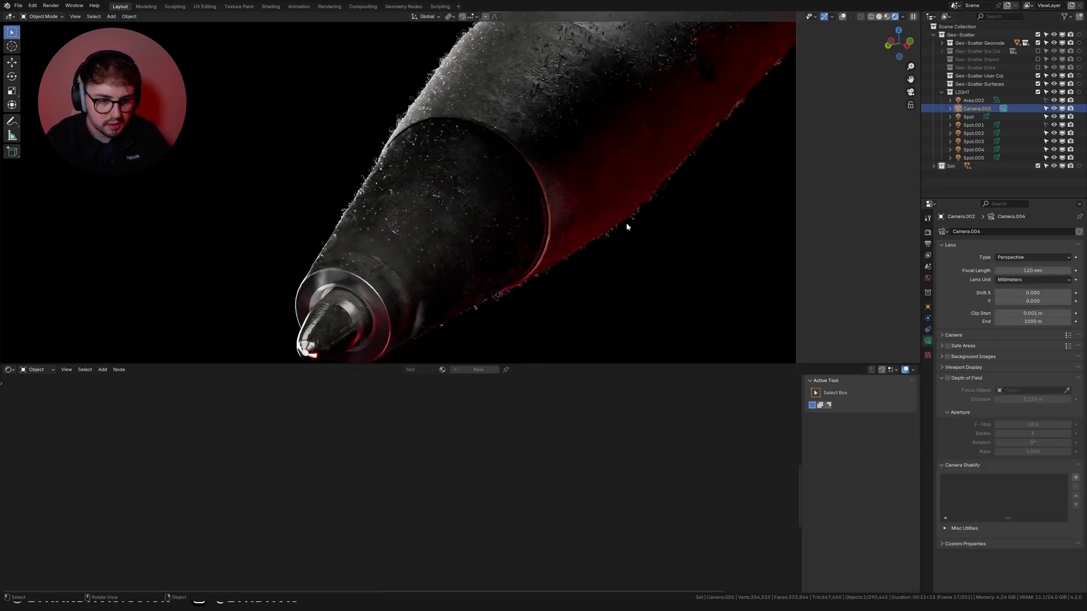
Examine the shapes of the scattered dust particles and strands up close along the pen tip's edge in the rendered view.
key("ctrl+space")
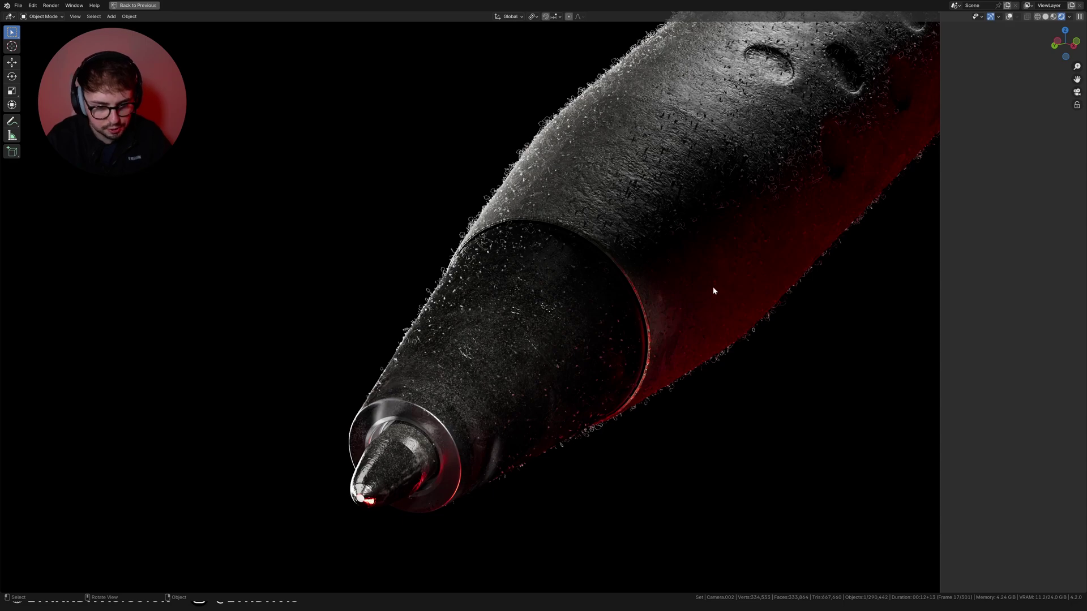
scroll(706, 287, "up", 8)
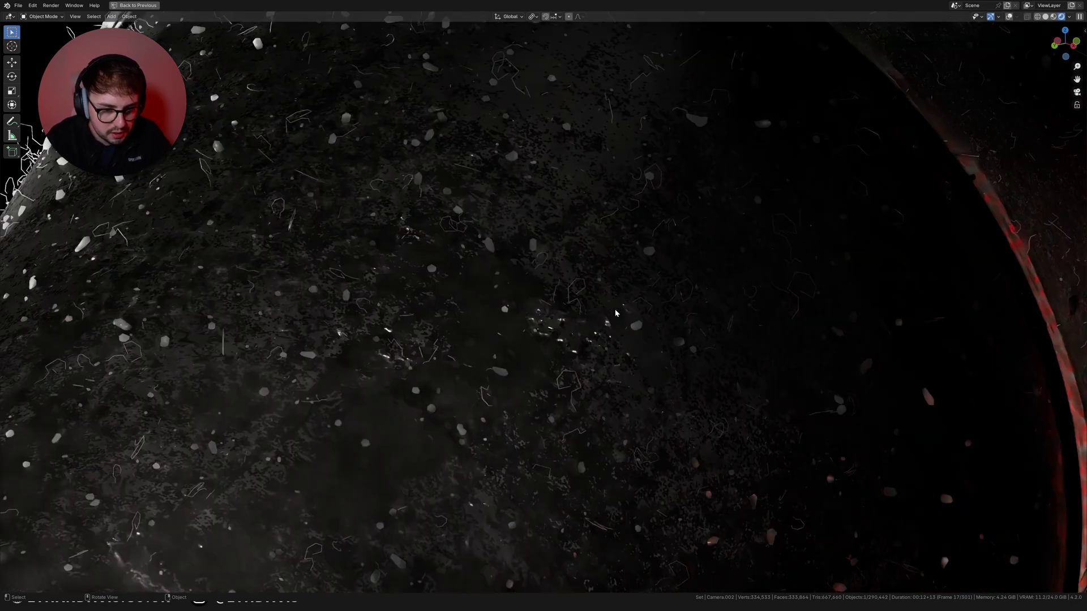
middle_click_drag(588, 258, 723, 296, "shift")
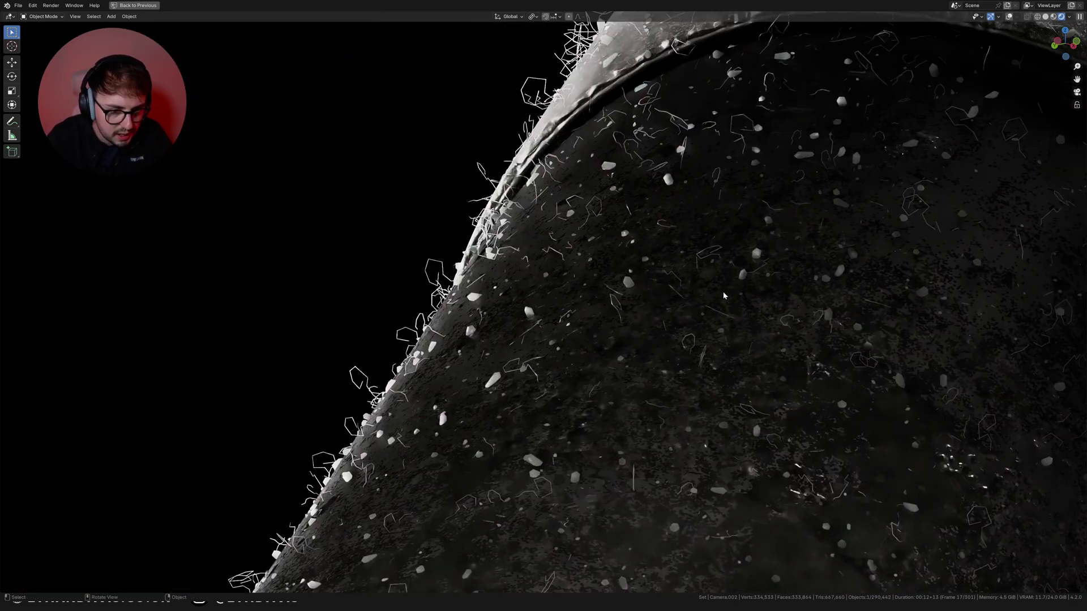
scroll(724, 296, "up", 2)
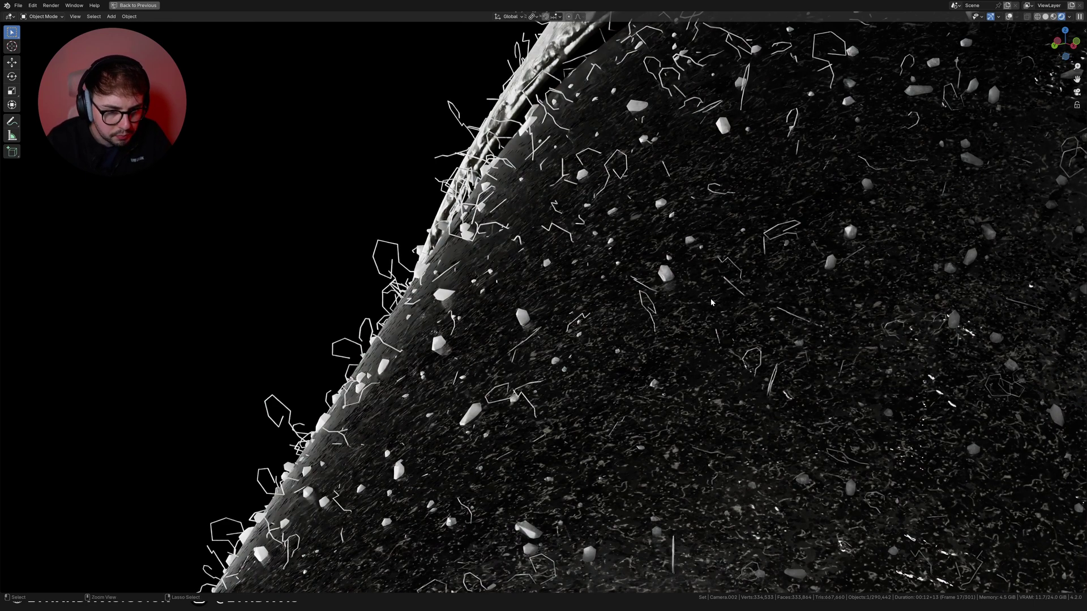
key("ctrl+space")
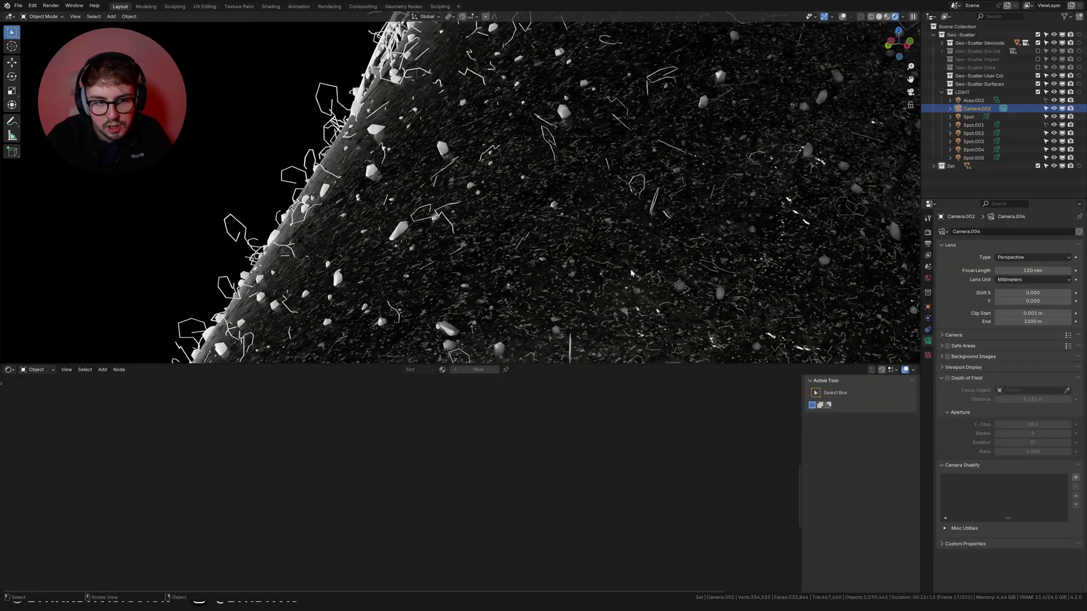
scroll(630, 271, "down", 1)
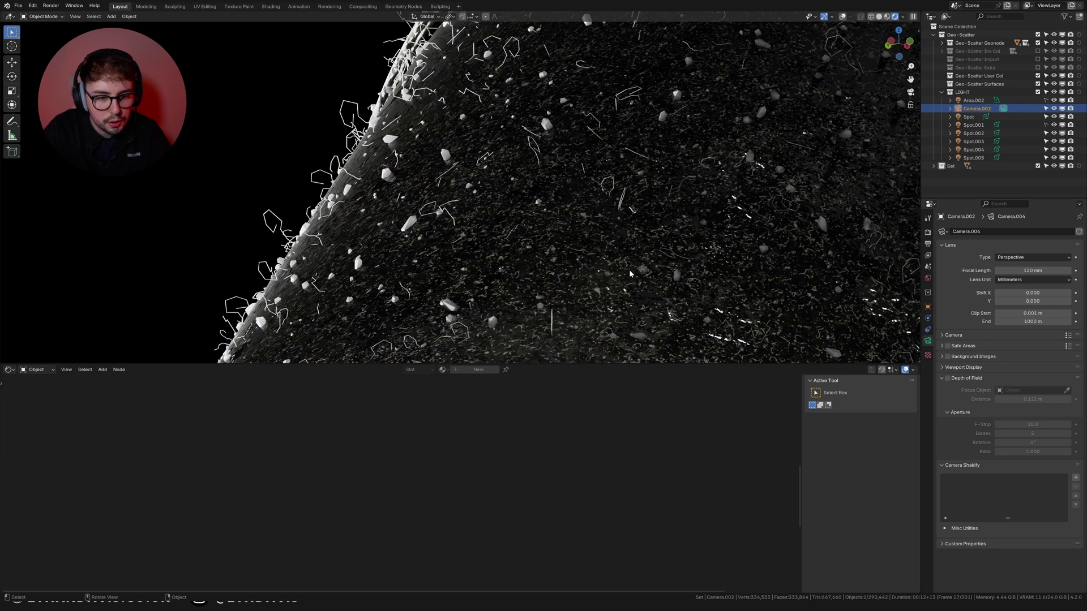
scroll(629, 274, "down", 6)
scroll(570, 203, "up", 2)
scroll(570, 204, "down", 3)
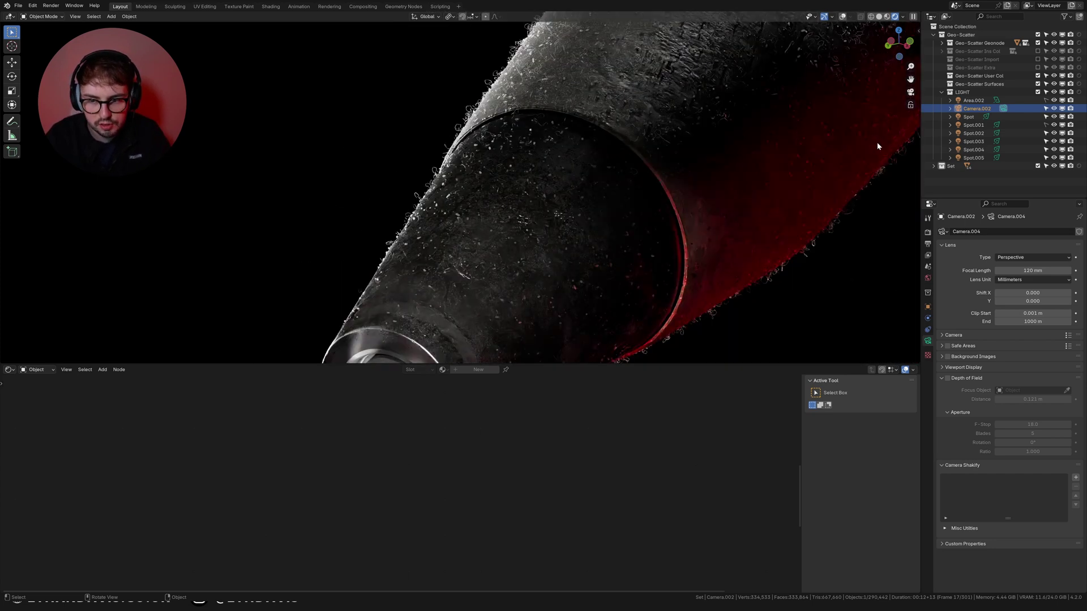
Select all objects in the Set collection, starting from Cylinder, and smooth them with a level 1 subdivision.
left_click(933, 166)
scroll(956, 159, "down", 5)
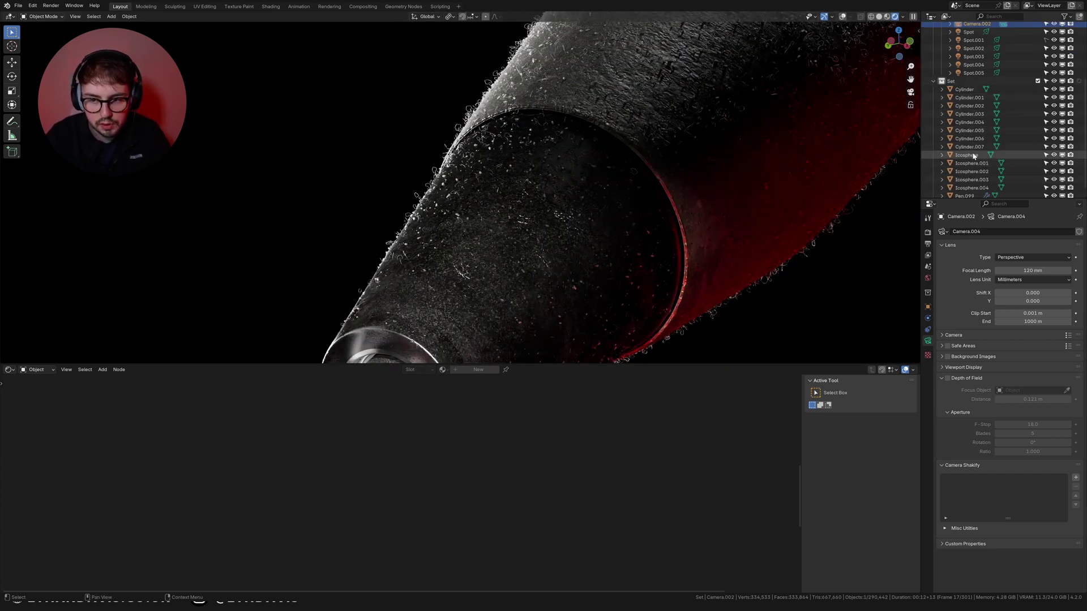
left_click(965, 89)
scroll(974, 144, "down", 1)
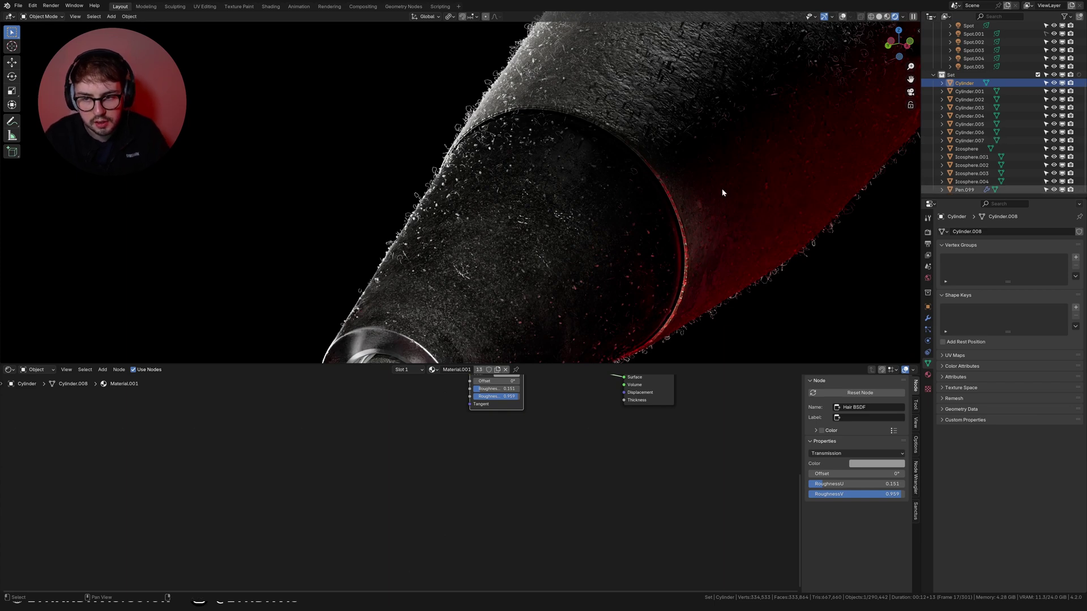
key("shift+g")
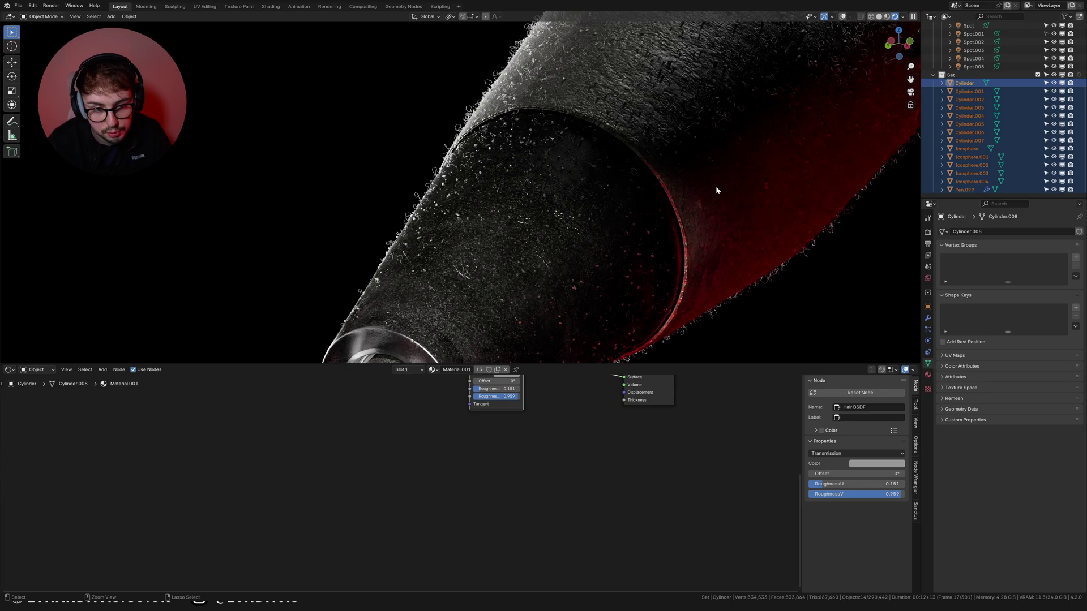
key("ctrl+1")
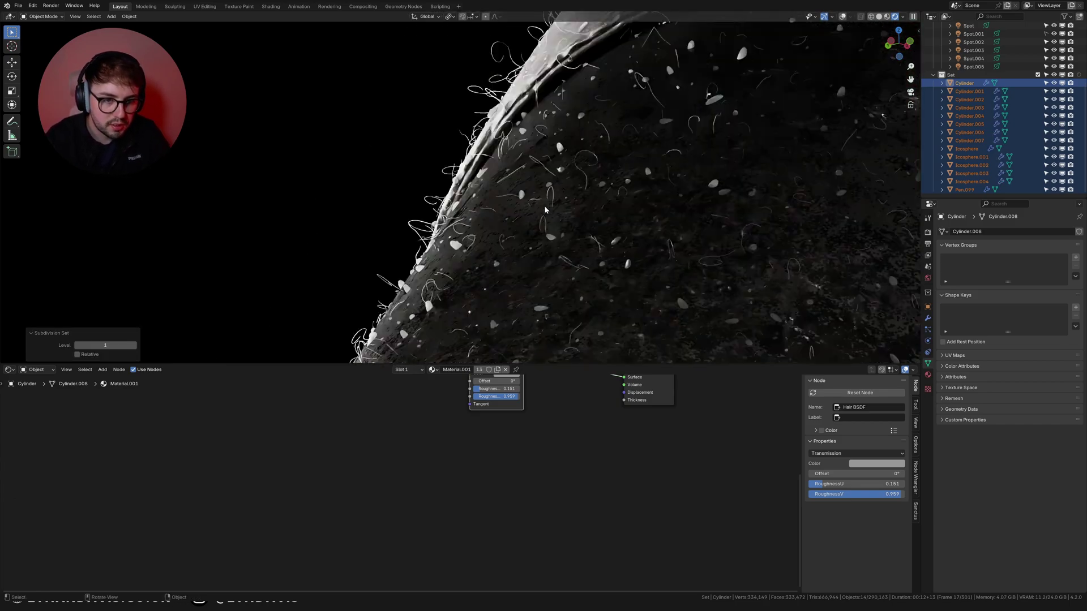